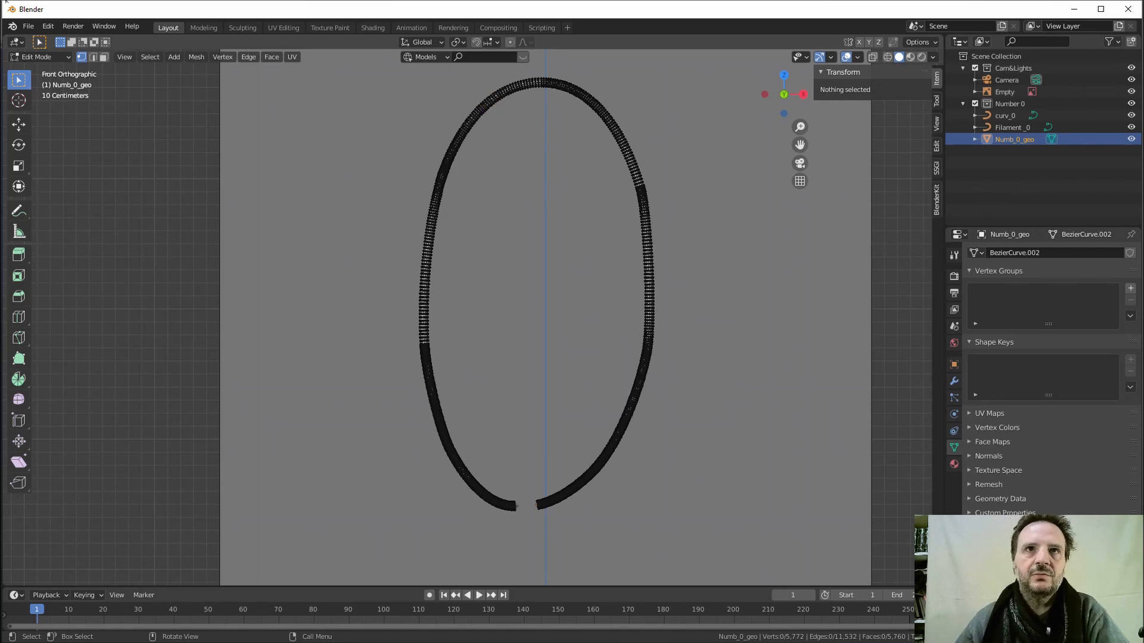
Return the Numb_0_geo mesh to Object Mode and add a Displace modifier with a strength of 0.08.
left_click(39, 57)
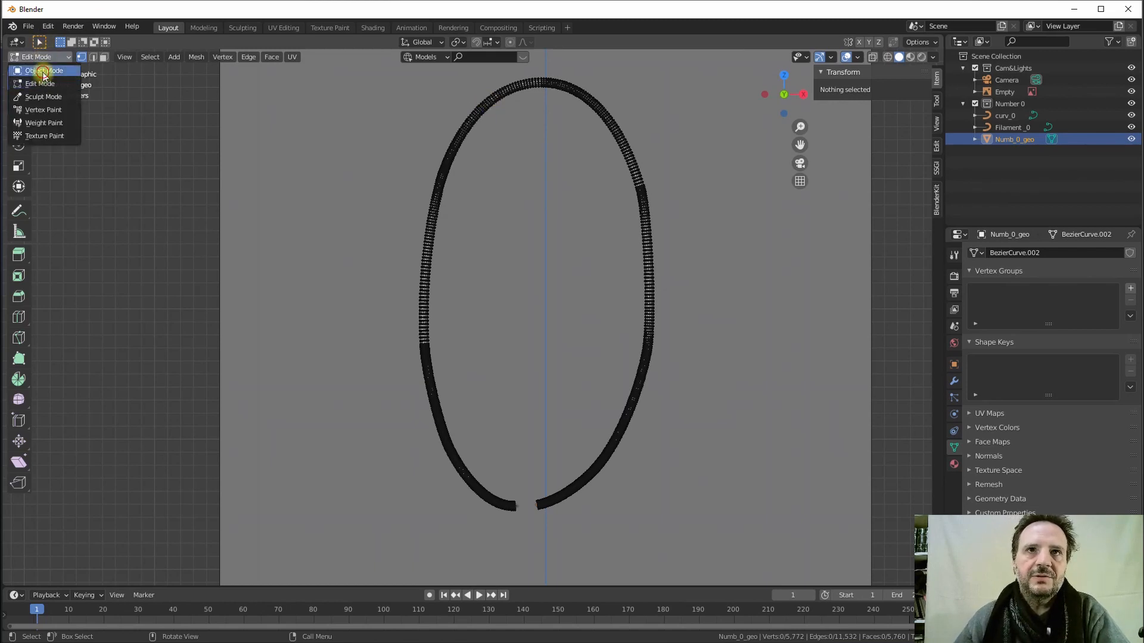
left_click(43, 71)
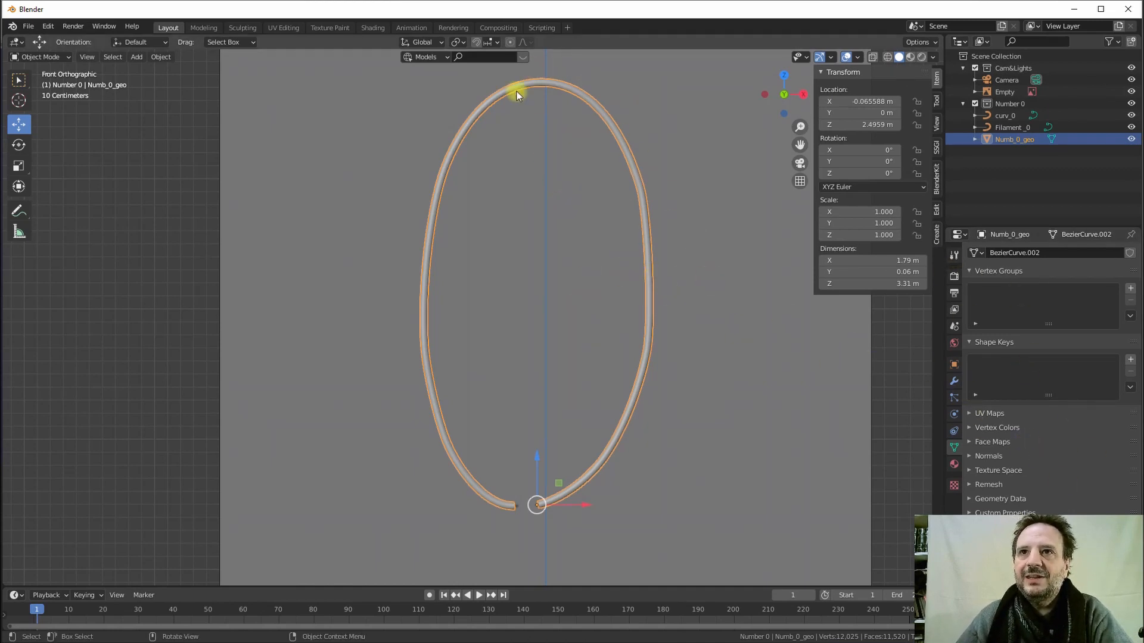
left_click(955, 382)
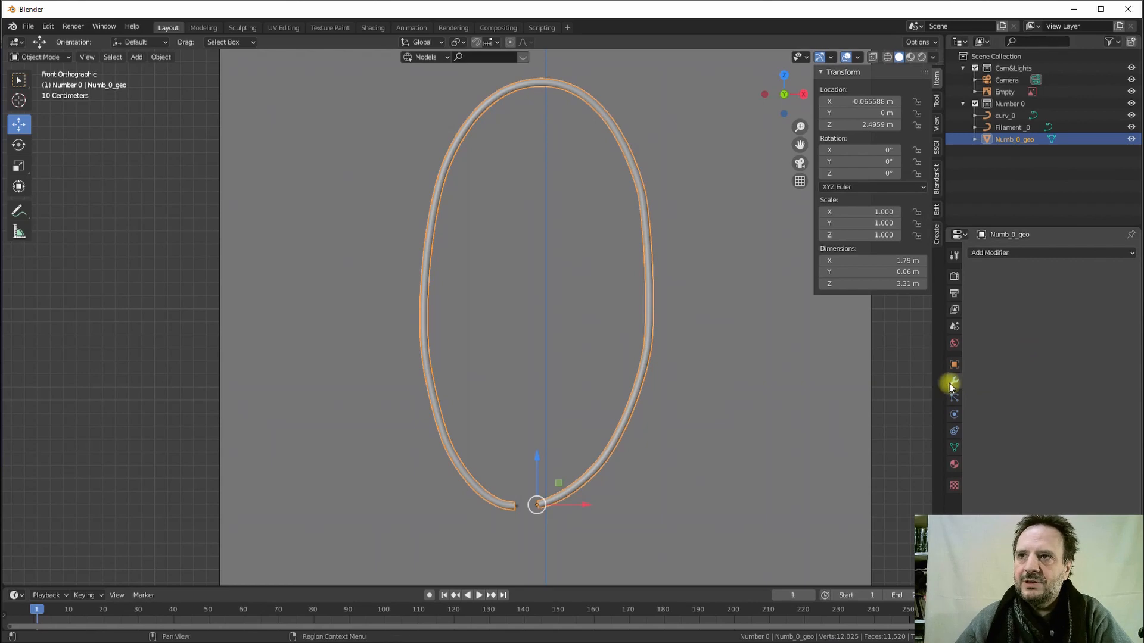
left_click(1003, 253)
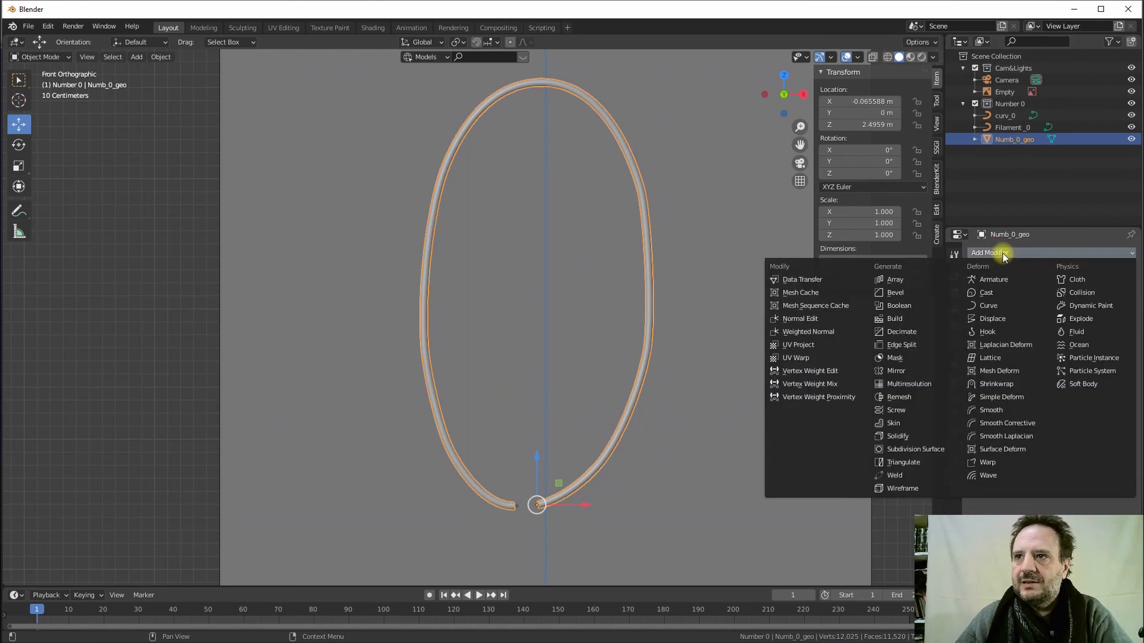
left_click(986, 319)
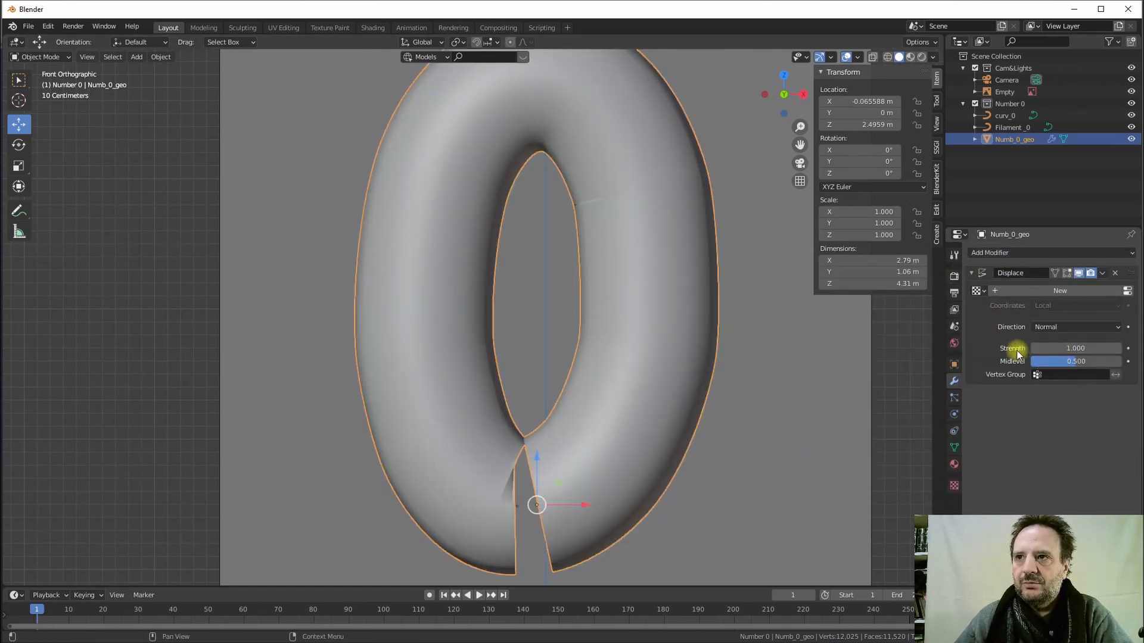
left_click(1091, 353)
type("0.08")
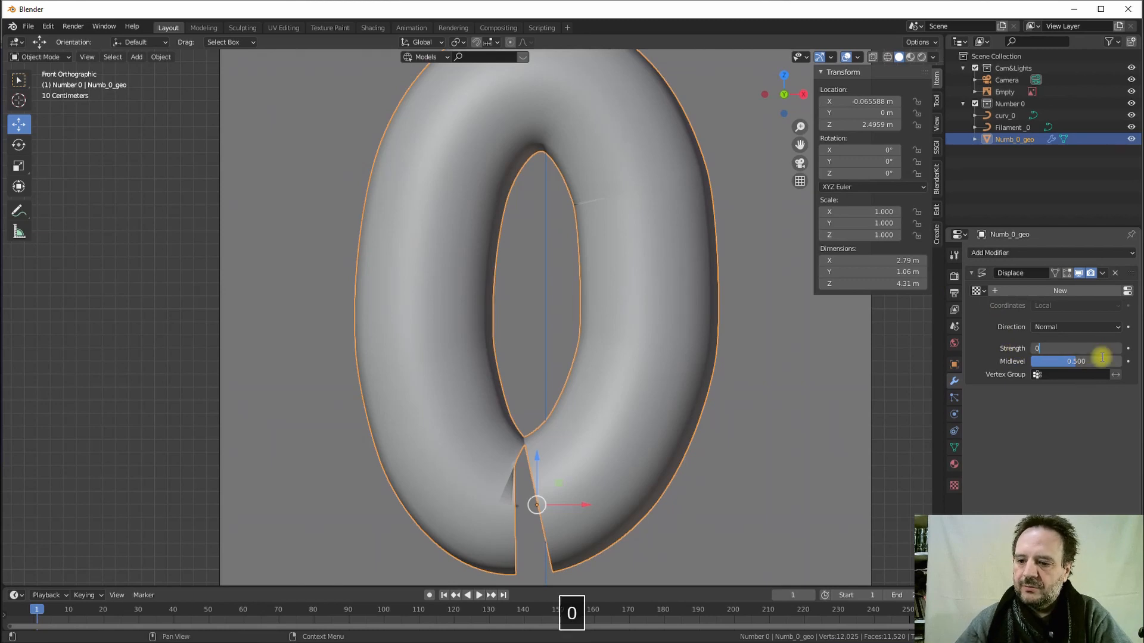
key("Return")
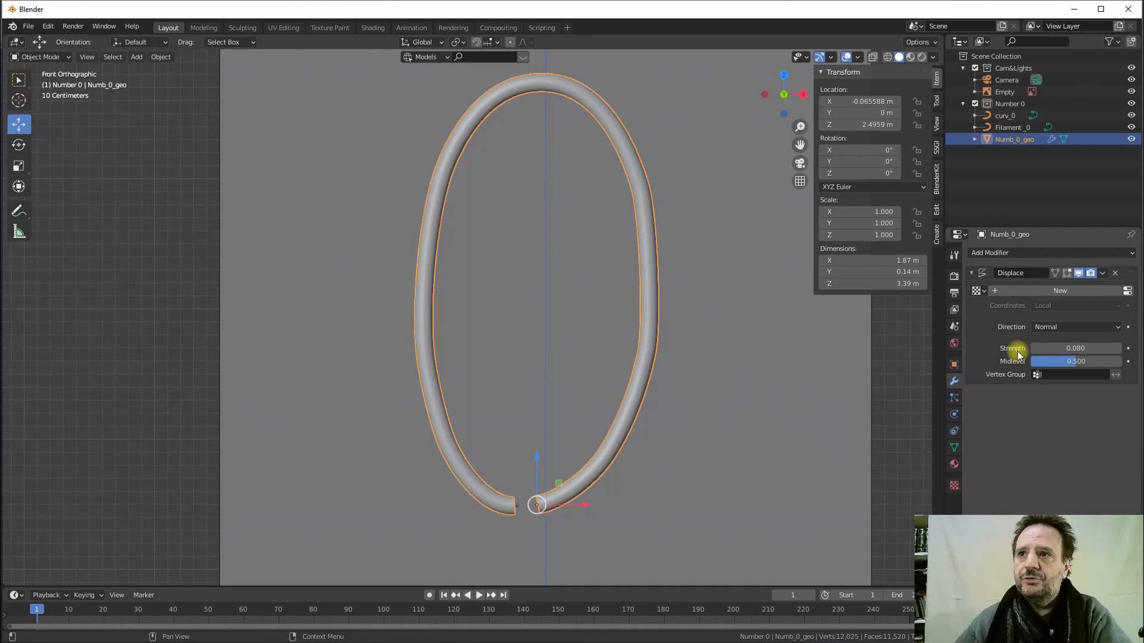
Create a new texture for the Displace modifier, name it DisplaceNumber, and open its texture settings.
left_click(1018, 291)
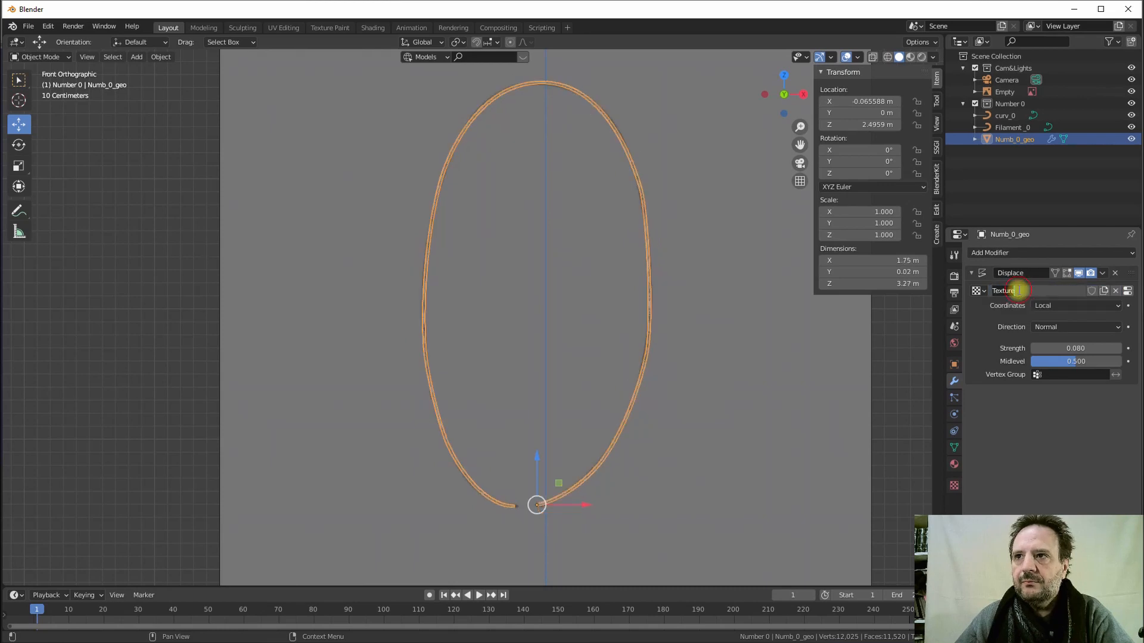
double_click(1003, 293)
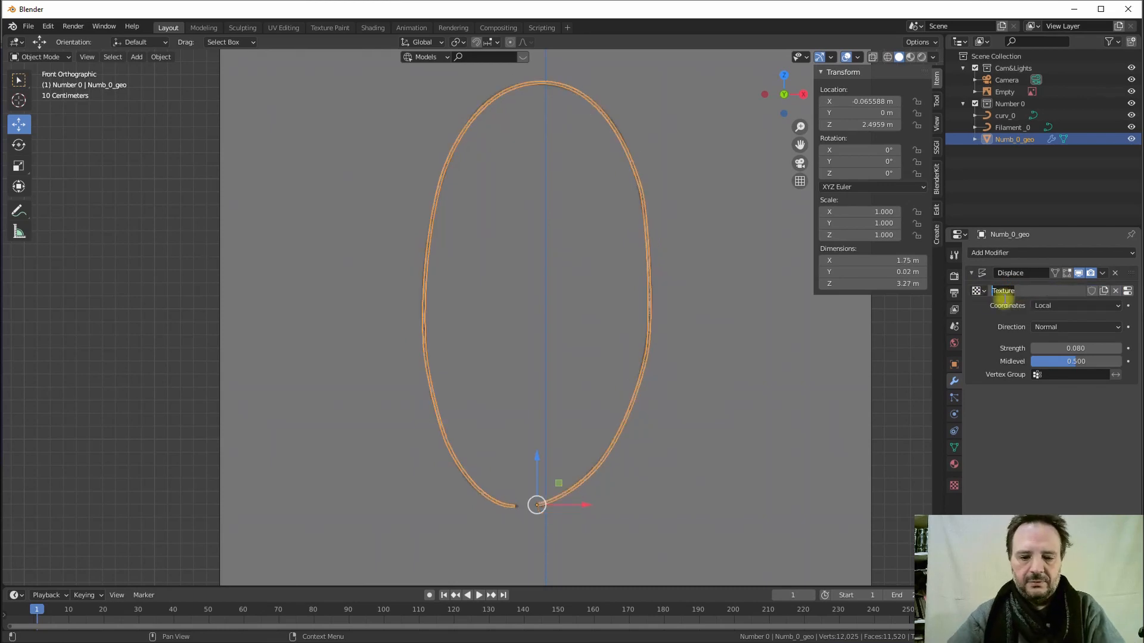
type("Dis")
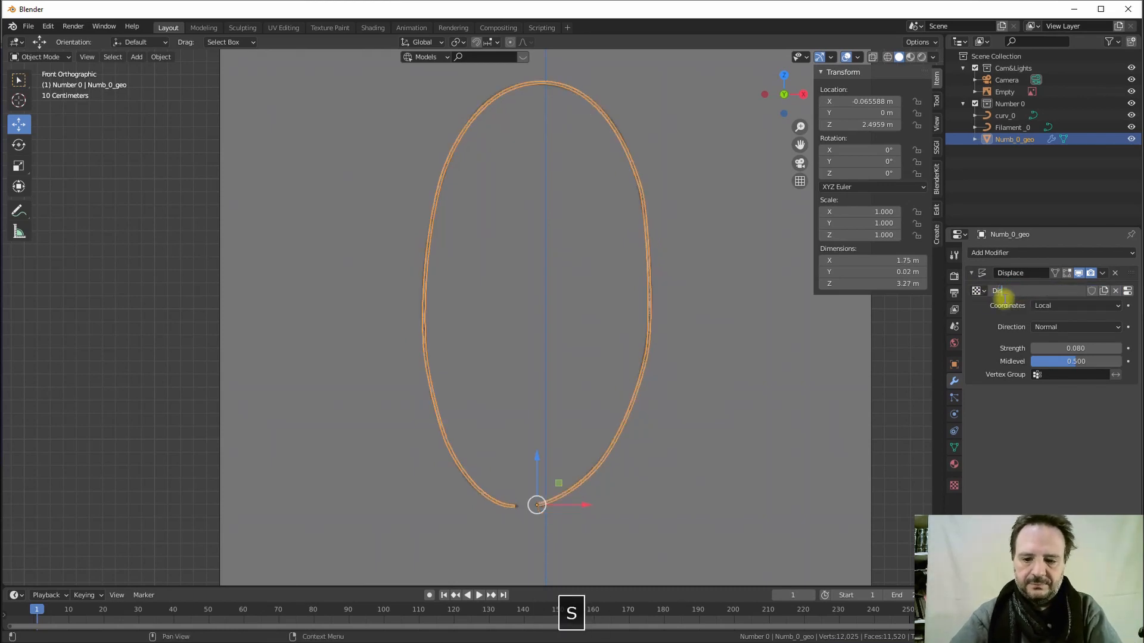
type("place")
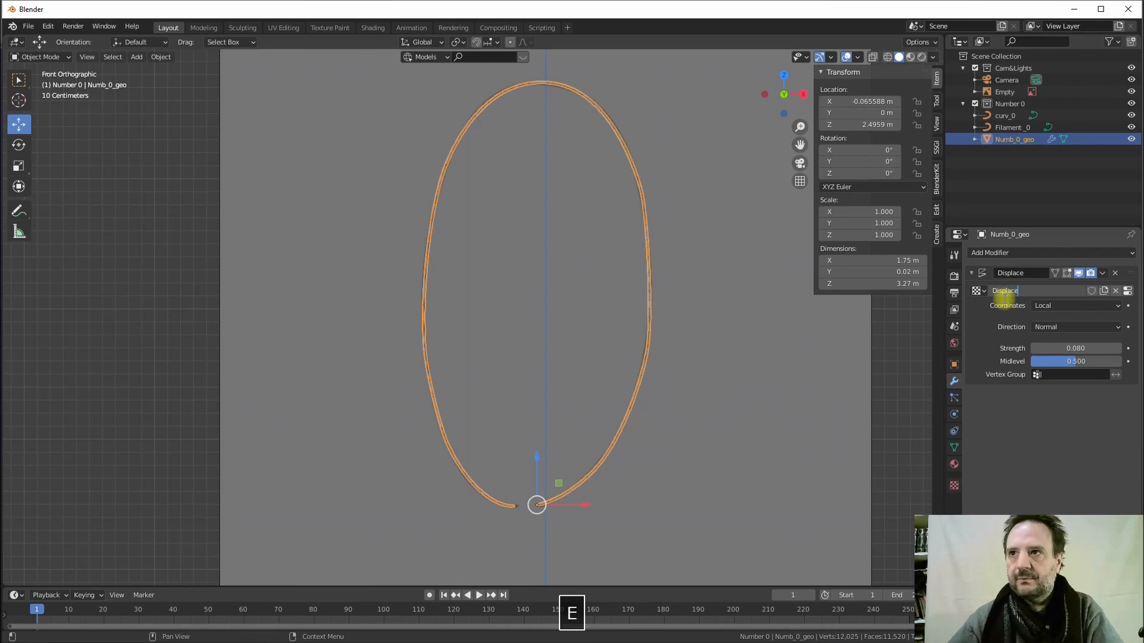
key("Return")
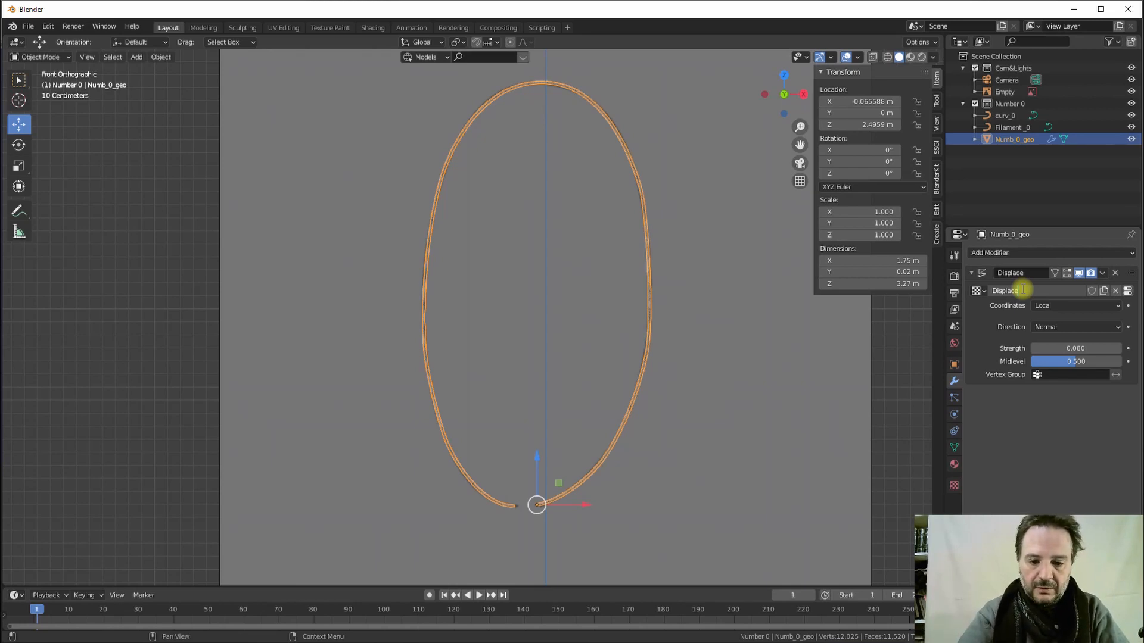
type("n")
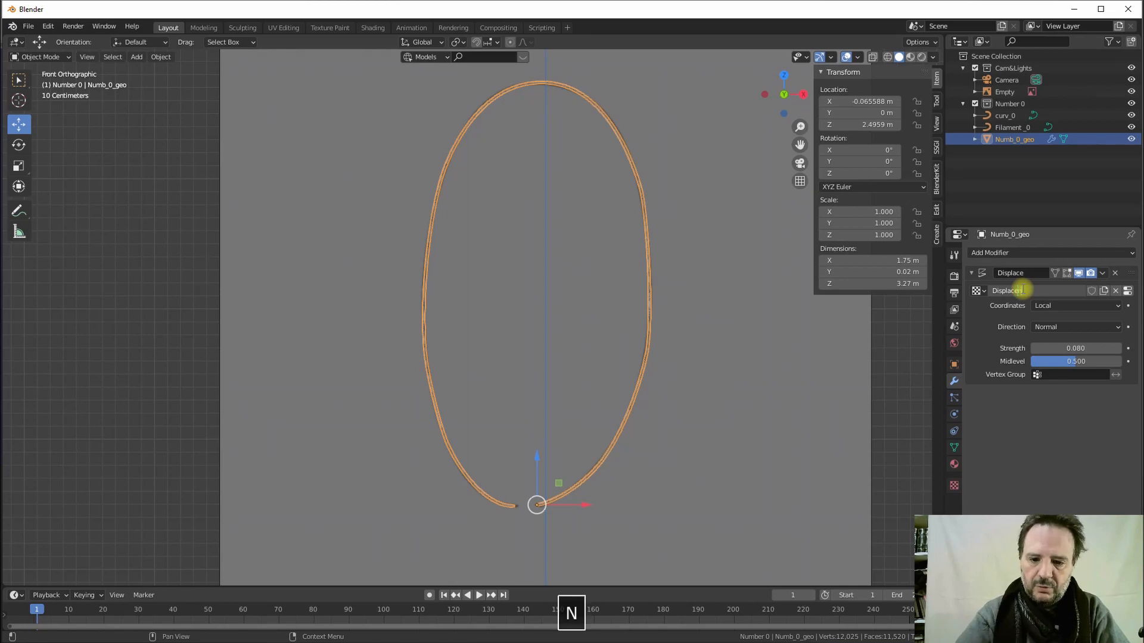
type("umber")
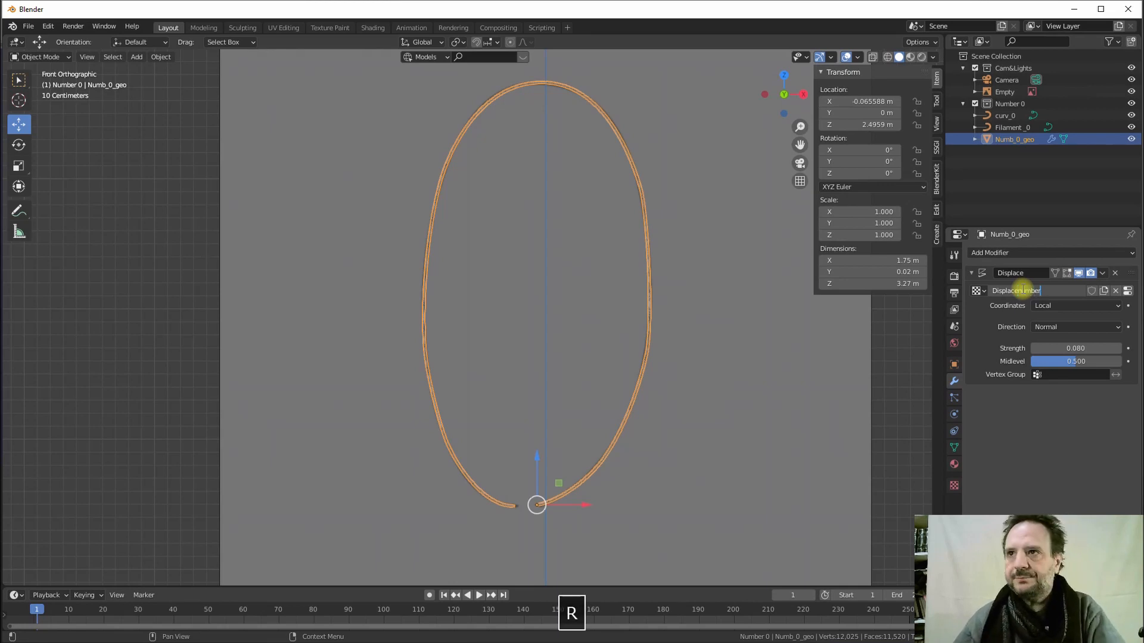
key("Return")
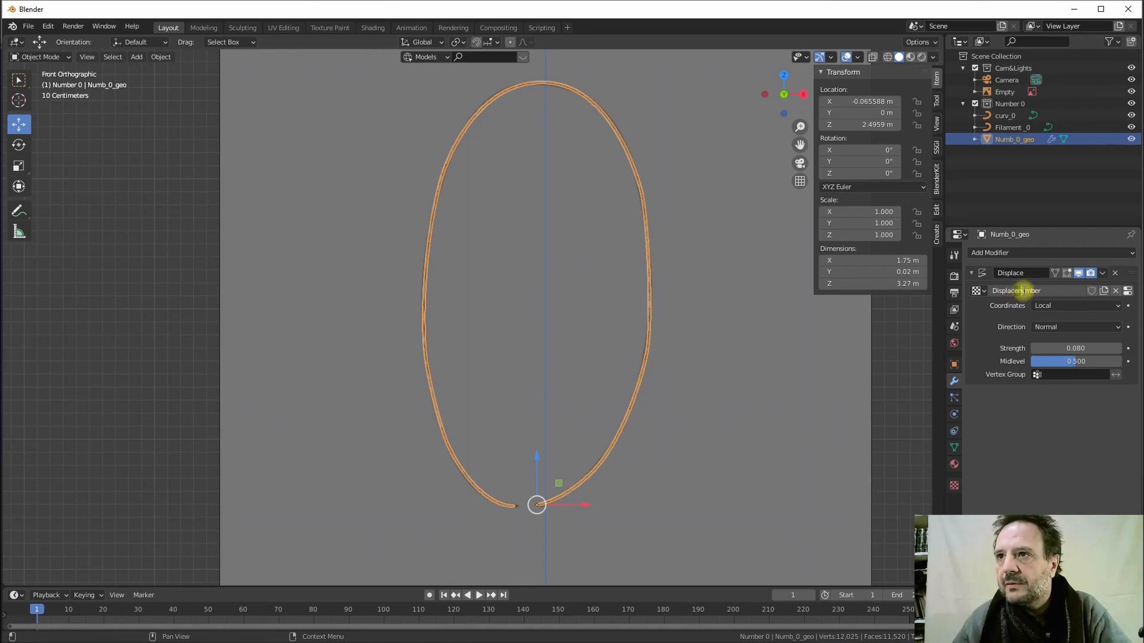
key("shift+n")
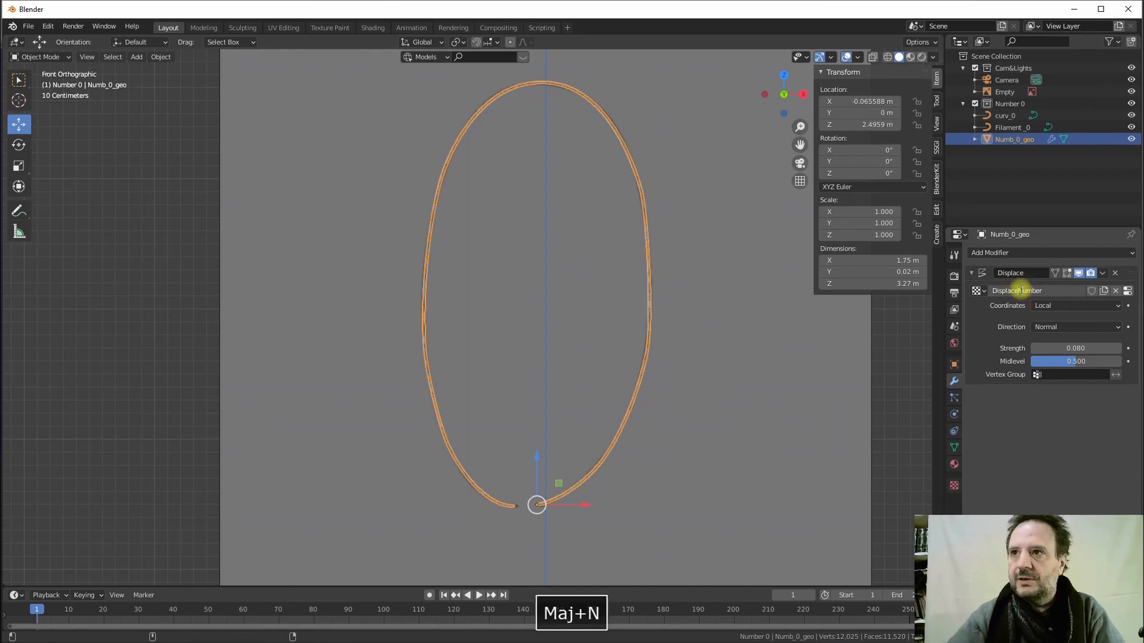
left_click(1128, 291)
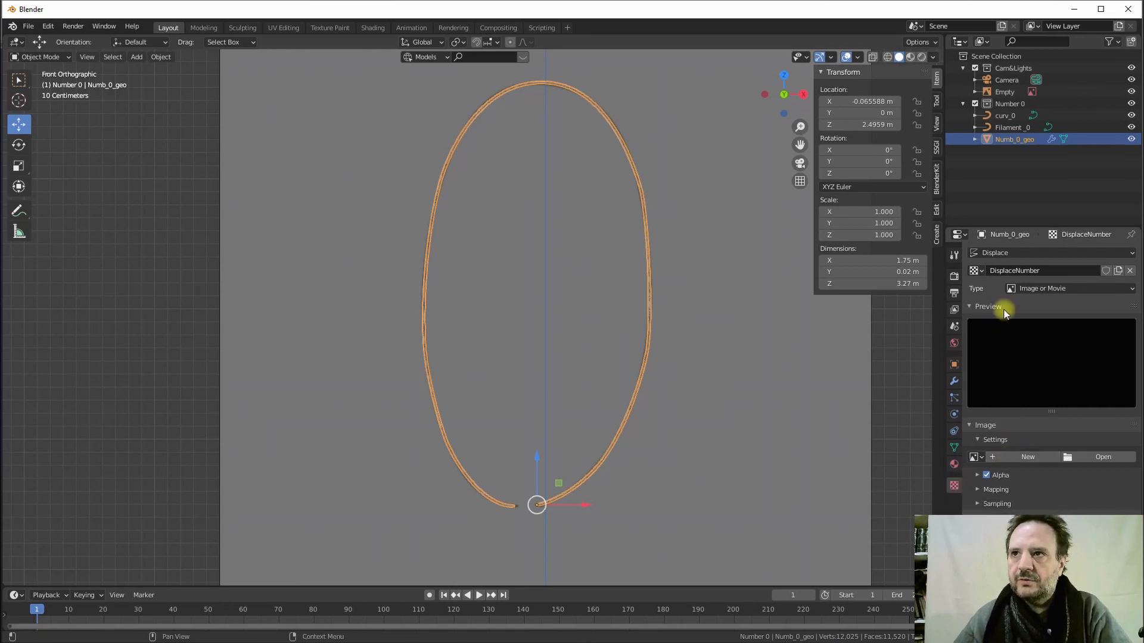
Try Noise as the DisplaceNumber texture's type and expand its colour settings.
left_click(1049, 288)
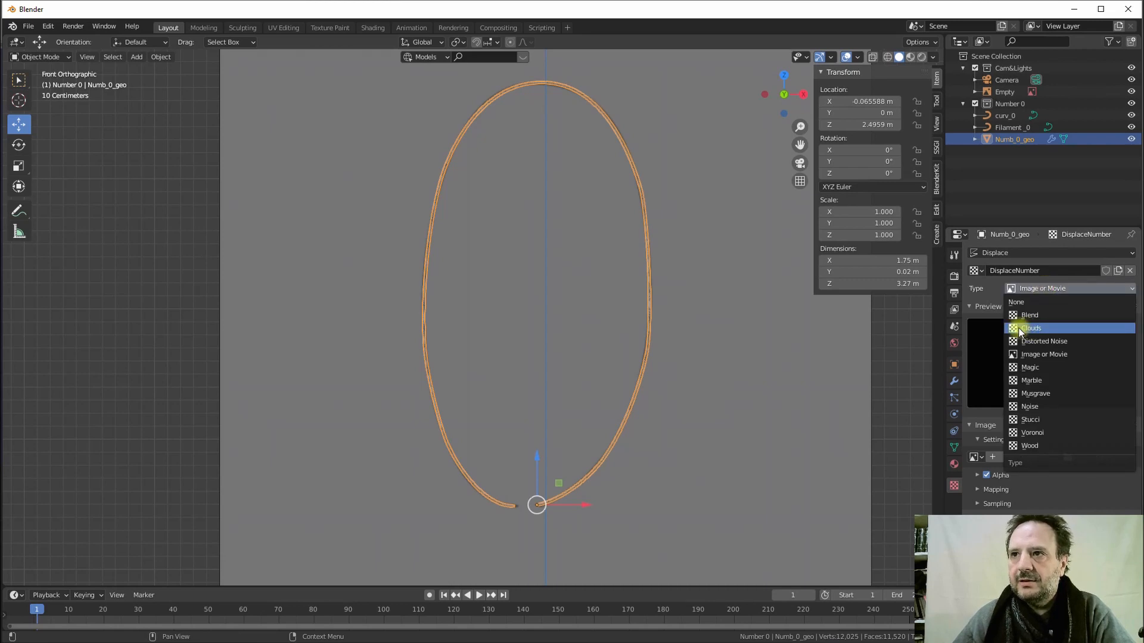
left_click(1028, 407)
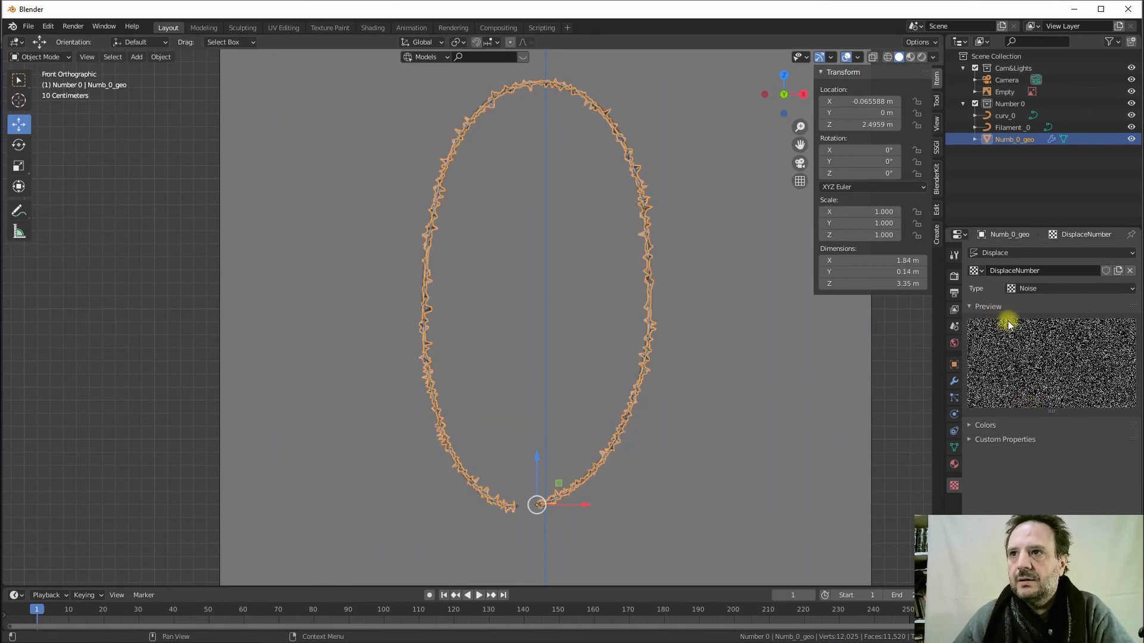
left_click(980, 424)
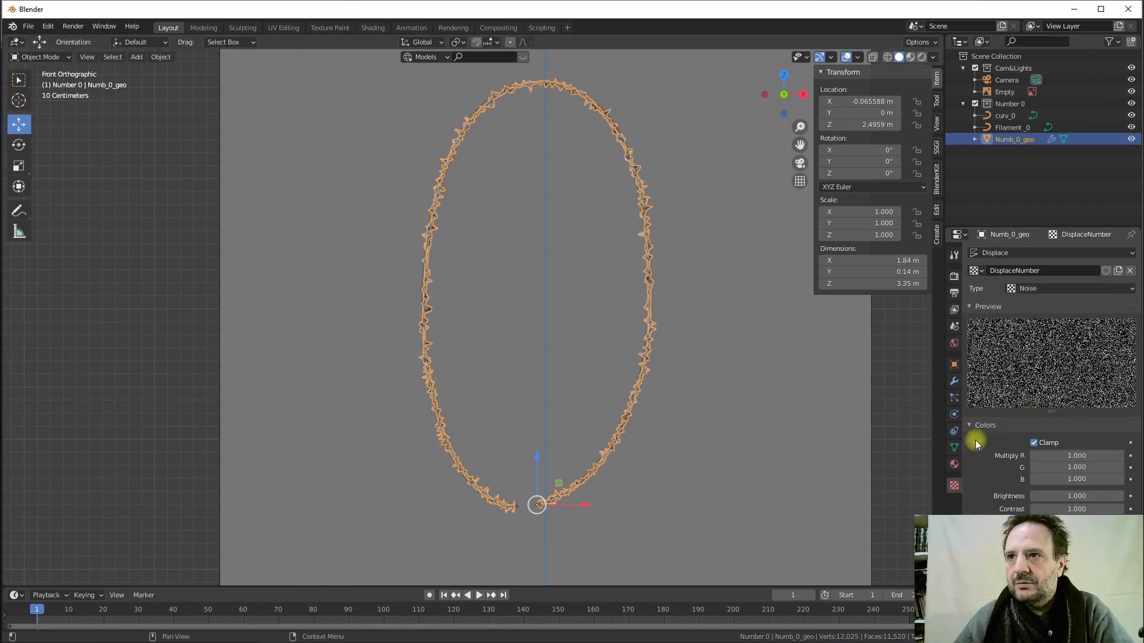
Set the DisplaceNumber texture's type to Clouds with Voronoi F2 as its noise basis.
left_click(1034, 289)
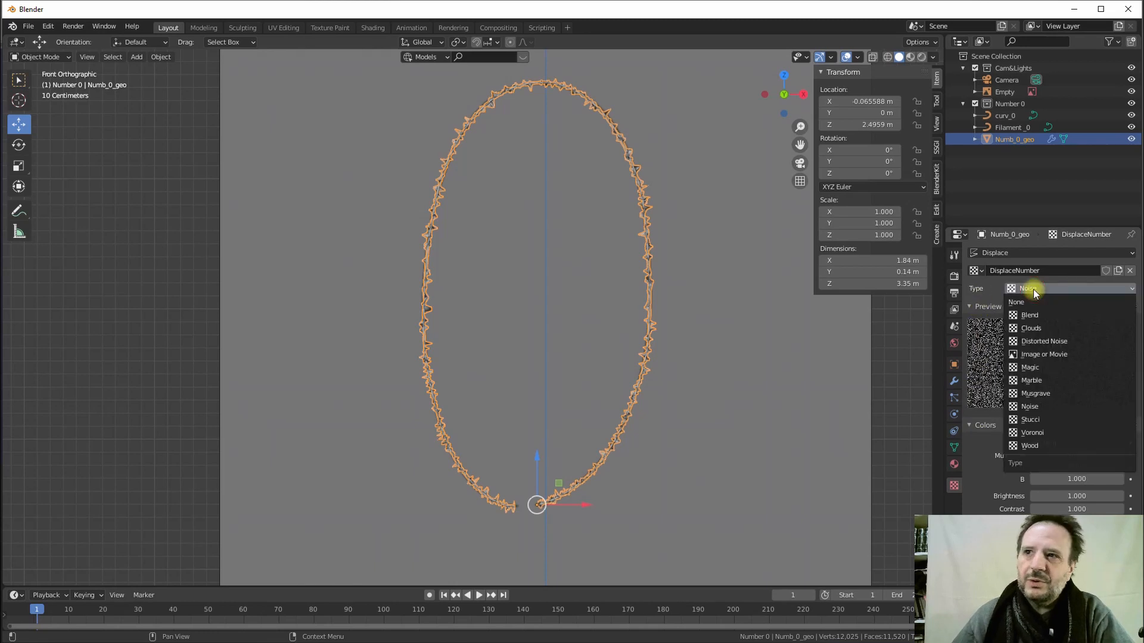
left_click(1034, 332)
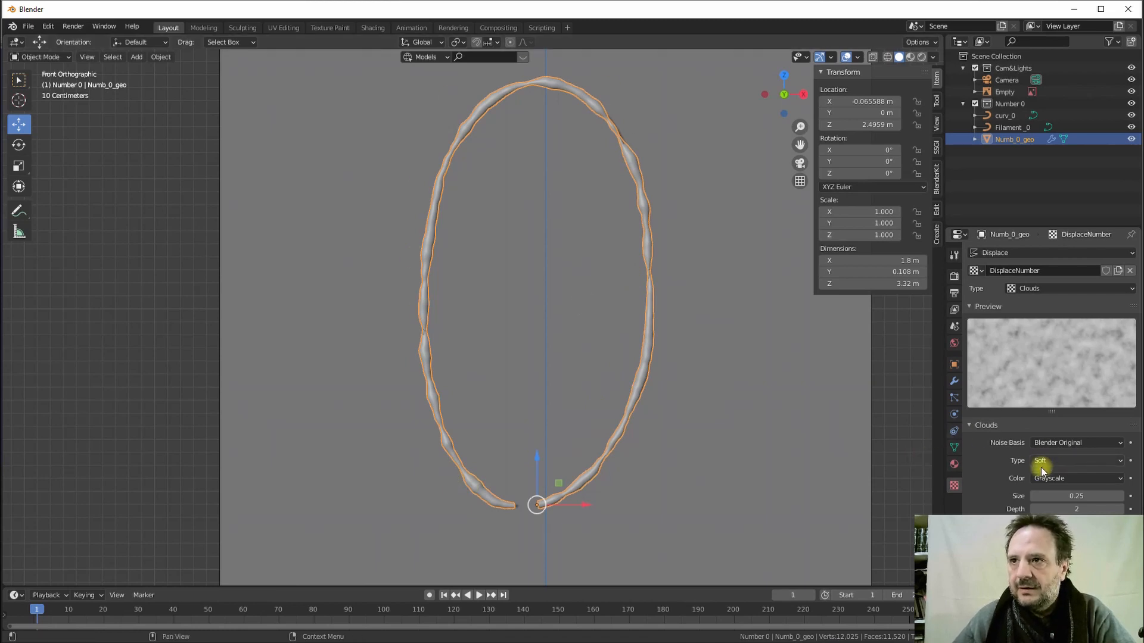
left_click(1055, 444)
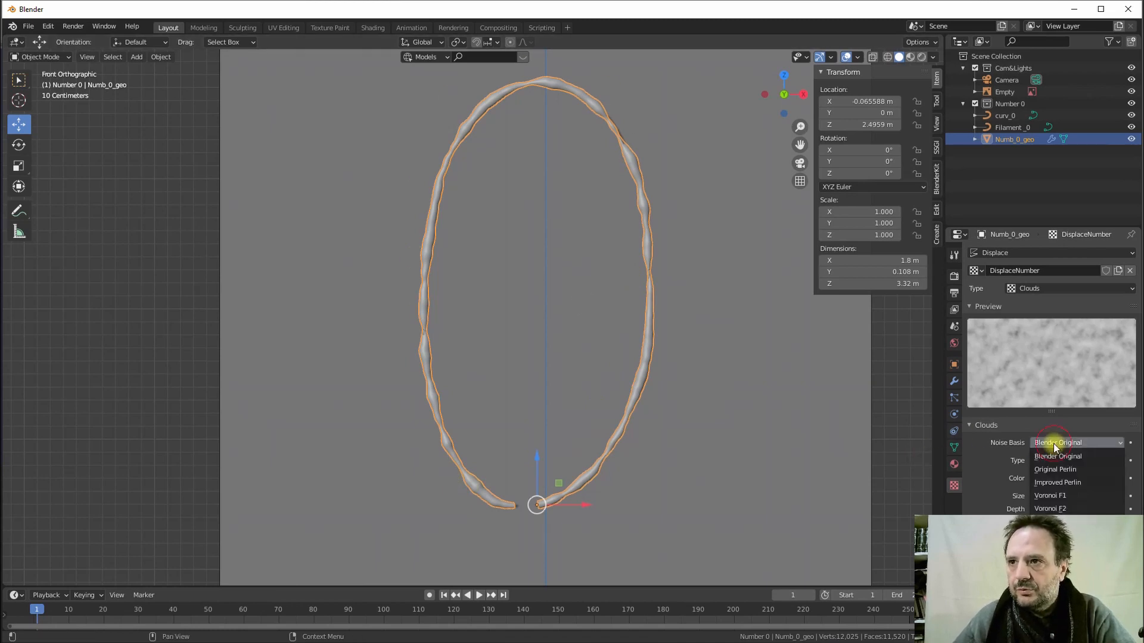
left_click(1056, 495)
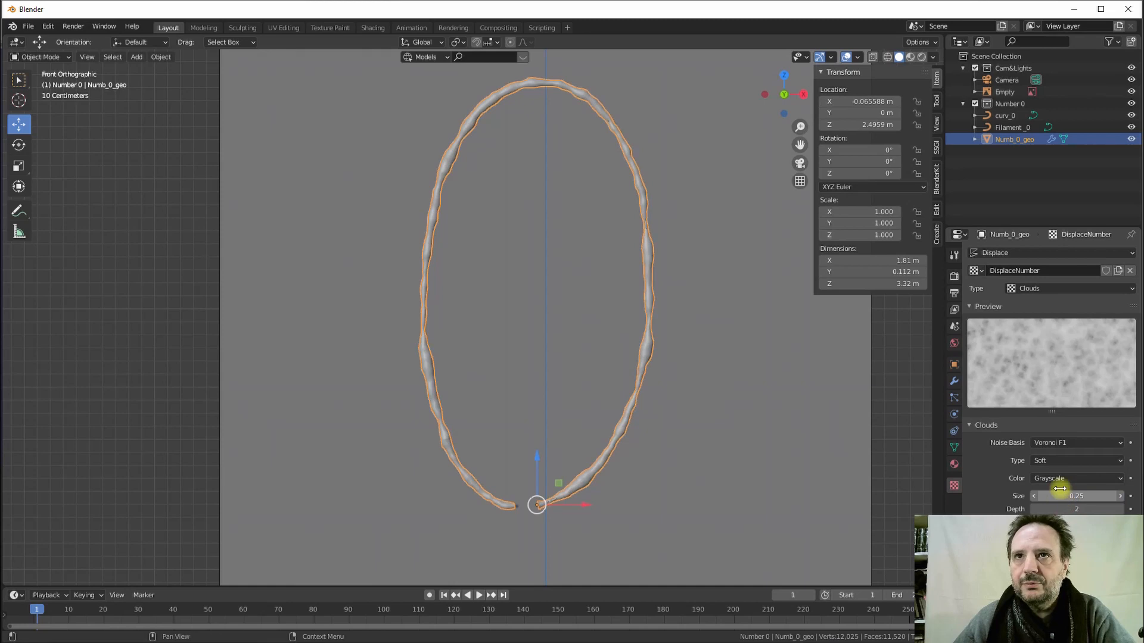
left_click(1056, 443)
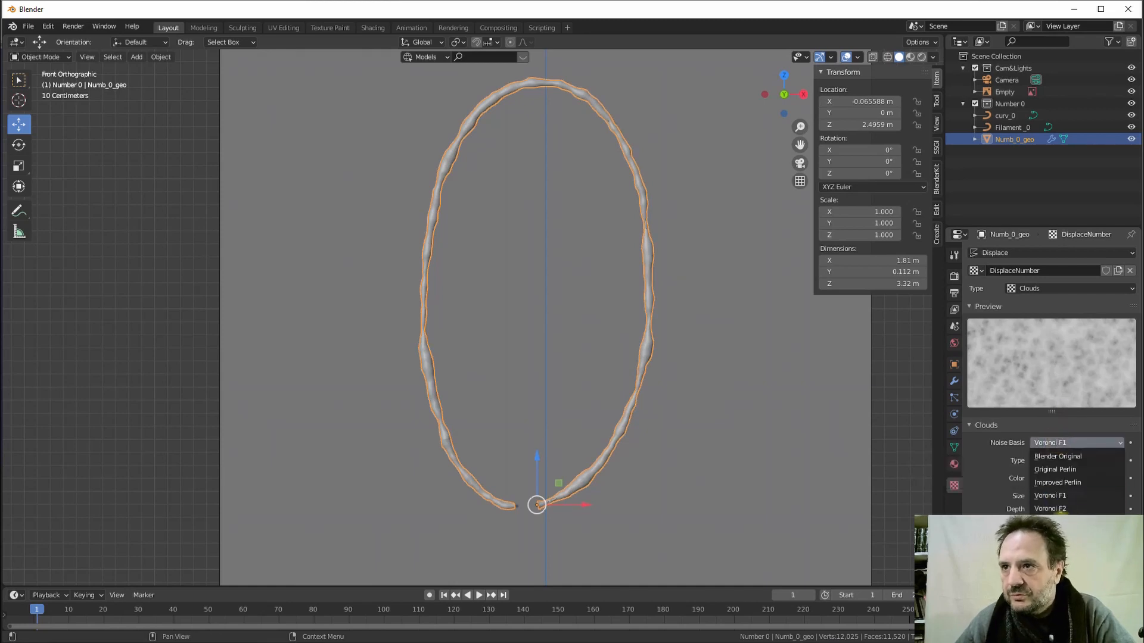
left_click(1050, 508)
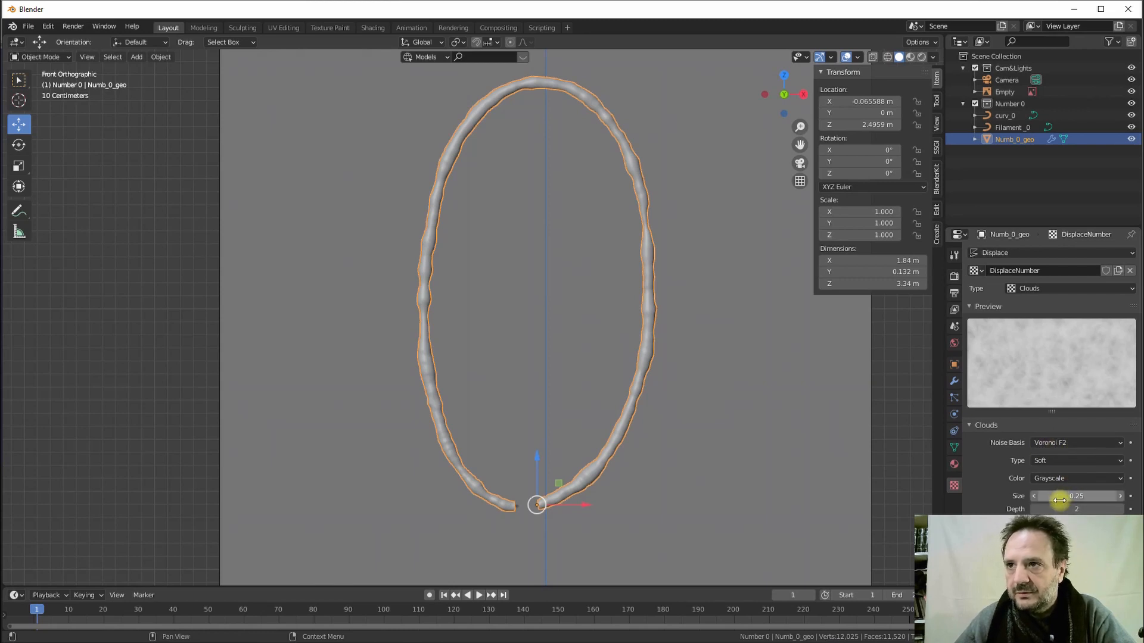
Set the clouds size to 0.10 and adjust the texture's brightness and contrast to make its dark spots stand out.
mouse_move(1067, 496)
left_mouse_down()
mouse_move(1051, 499)
mouse_move(1065, 511)
left_mouse_up()
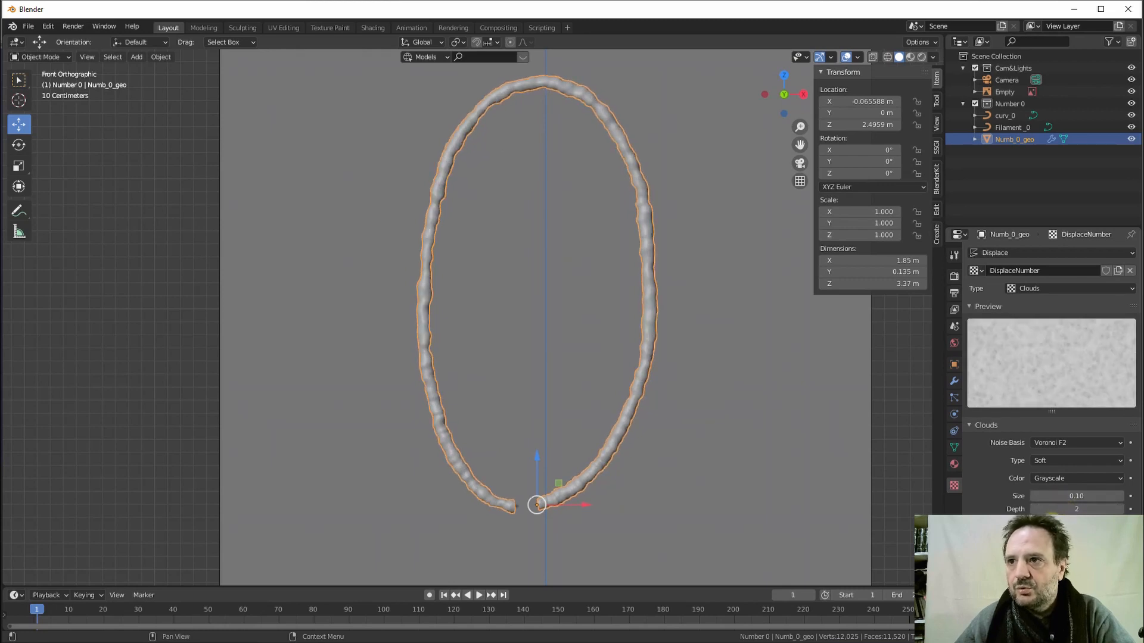
scroll(1051, 382, "down", 2)
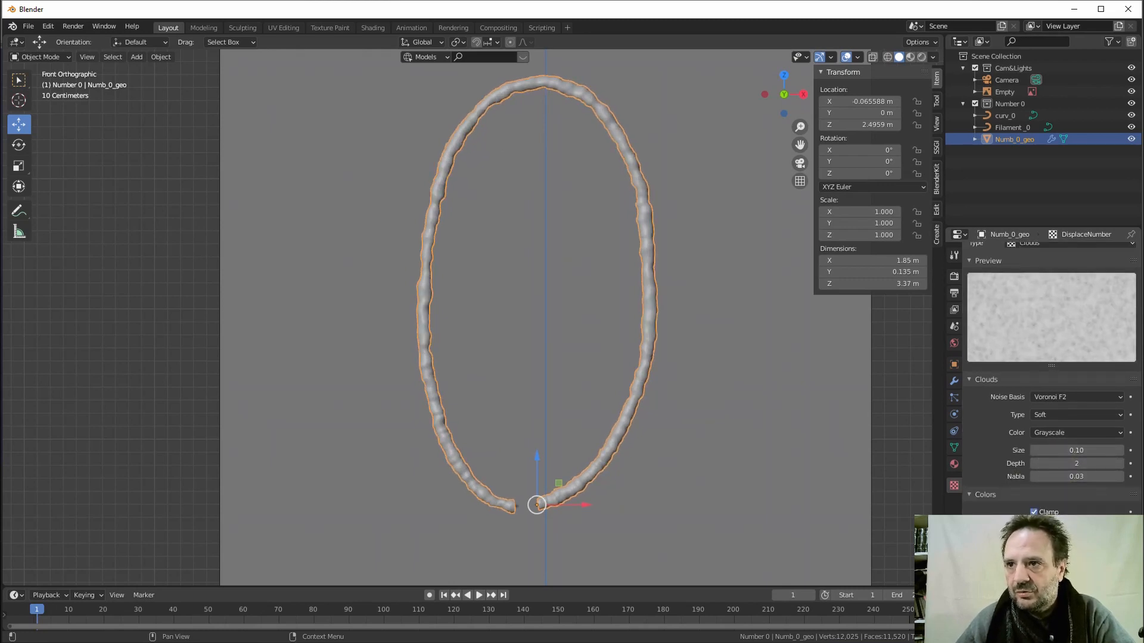
mouse_move(1076, 574)
left_mouse_down()
mouse_move(1048, 575)
mouse_move(1071, 575)
left_mouse_up()
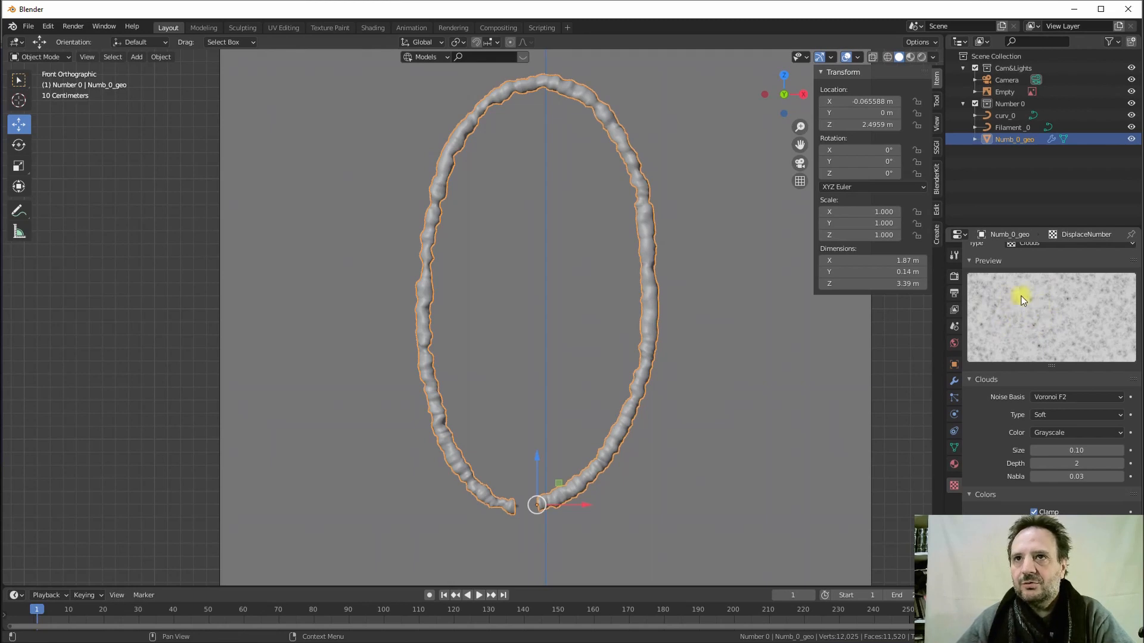
mouse_move(1071, 588)
left_mouse_down()
mouse_move(1087, 588)
mouse_move(1075, 587)
left_mouse_up()
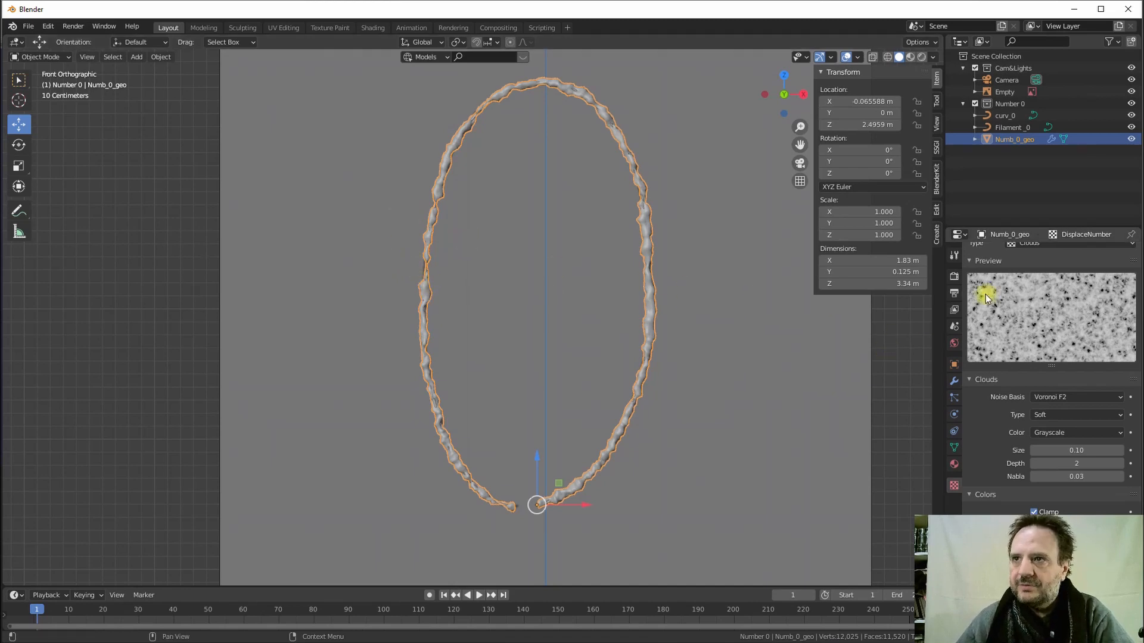
Refine the clouds pattern on the number with a depth of 3 and a size of 0.13.
scroll(395, 263, "up", 5)
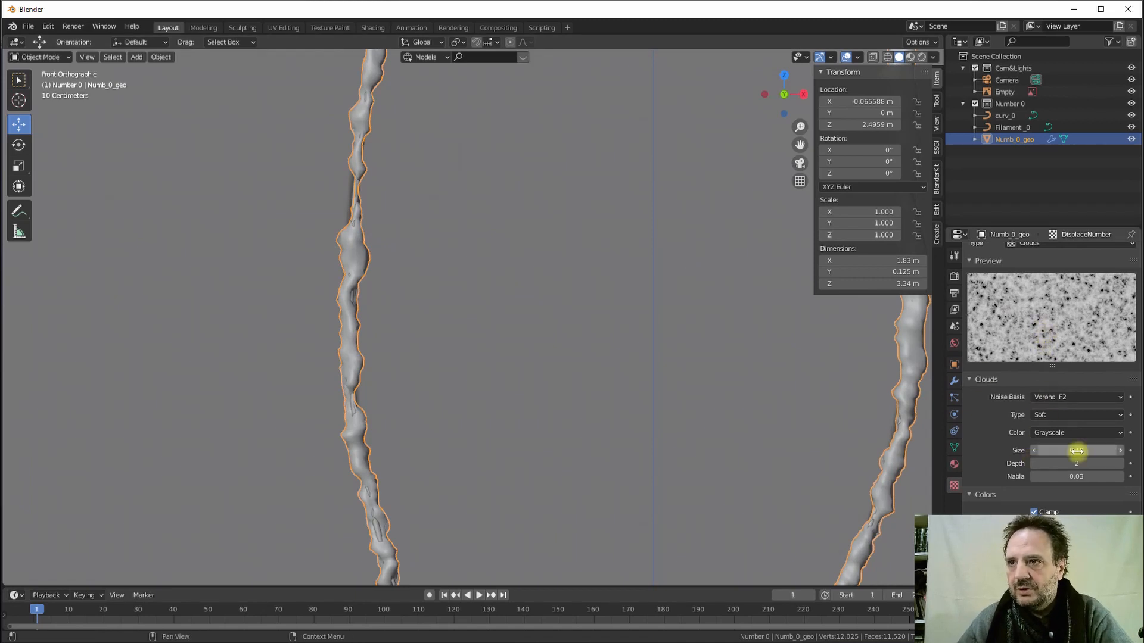
mouse_move(1066, 461)
left_mouse_down()
mouse_move(1056, 464)
mouse_move(1085, 462)
mouse_move(1069, 451)
left_mouse_up()
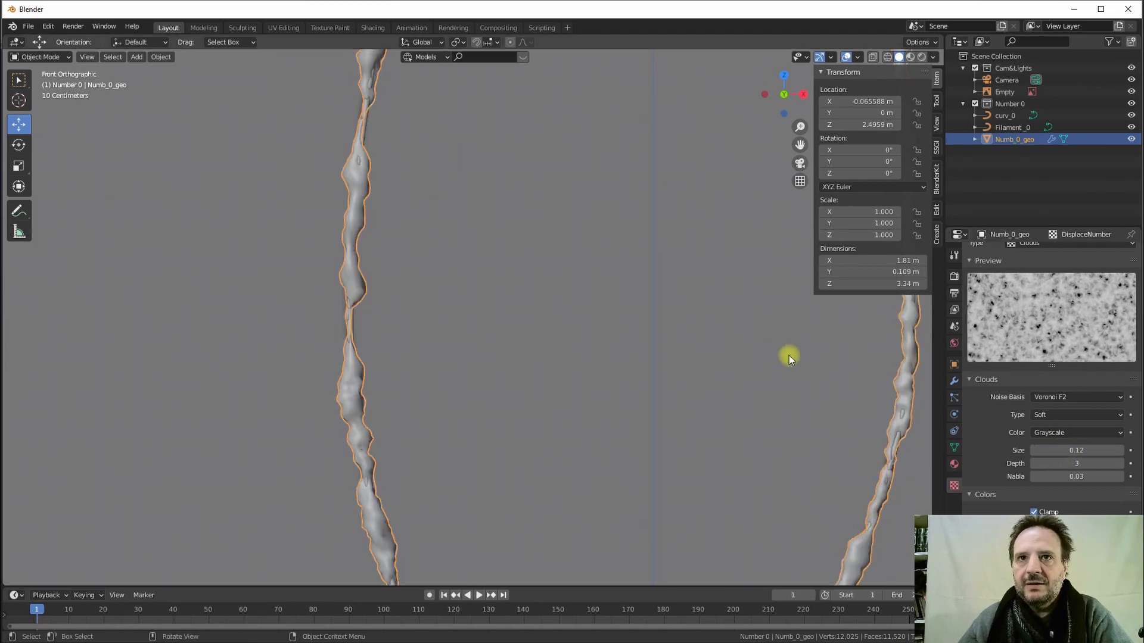
scroll(609, 330, "down", 2)
scroll(609, 332, "down", 5)
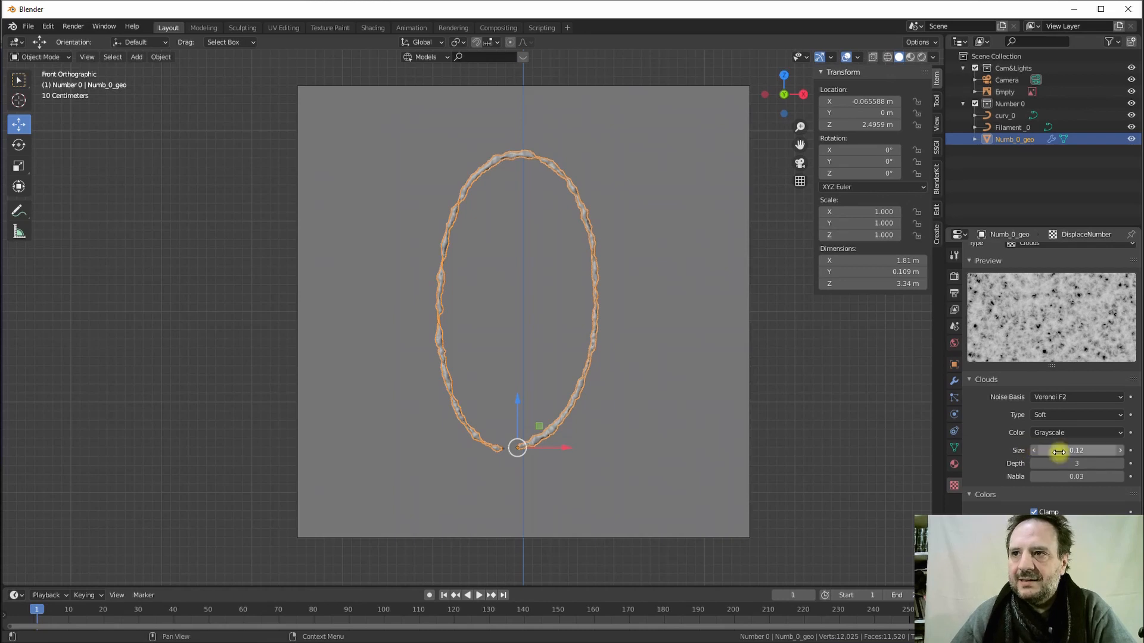
left_click_drag(1076, 450, 1076, 450)
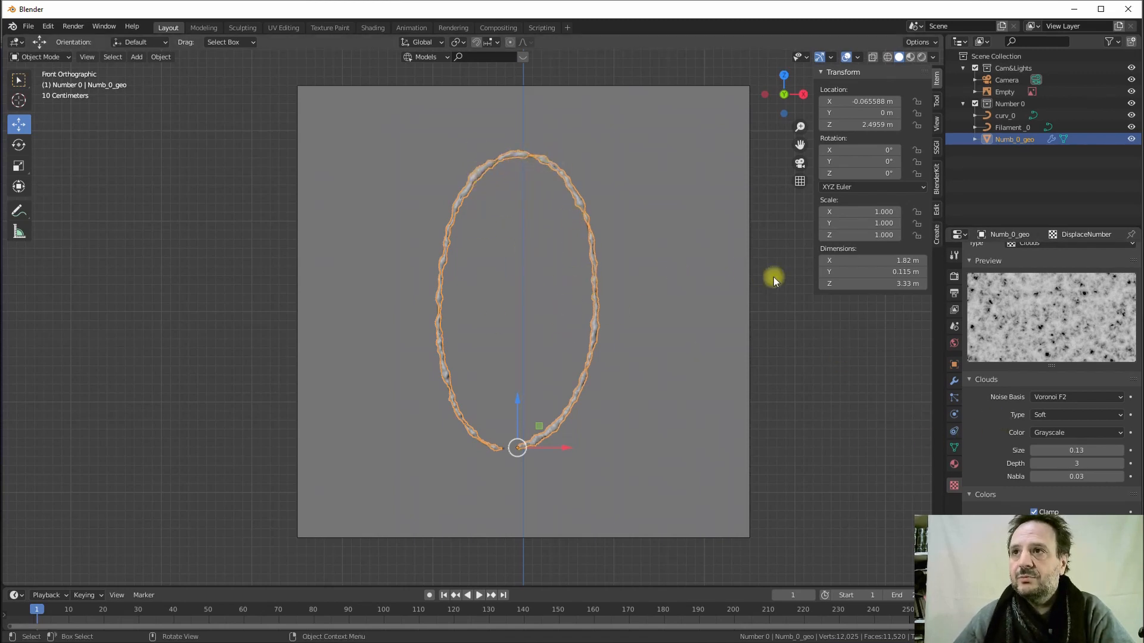
scroll(1038, 286, "up", 3)
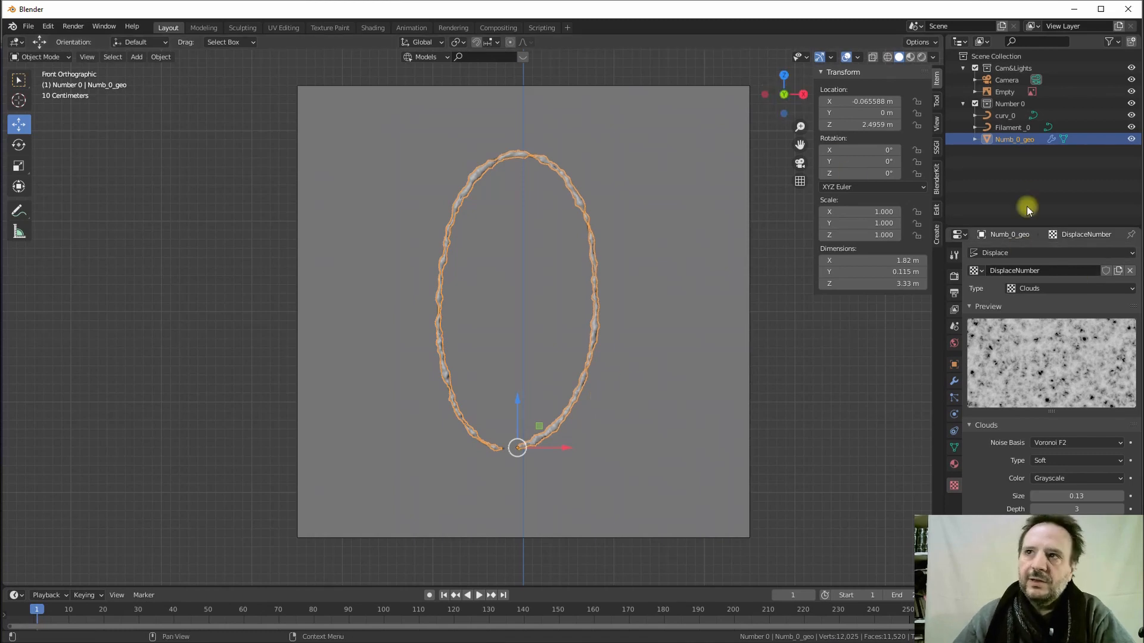
Expand the Number 0 collection and hide the Empty that holds the 0.png reference image.
left_click(1002, 104)
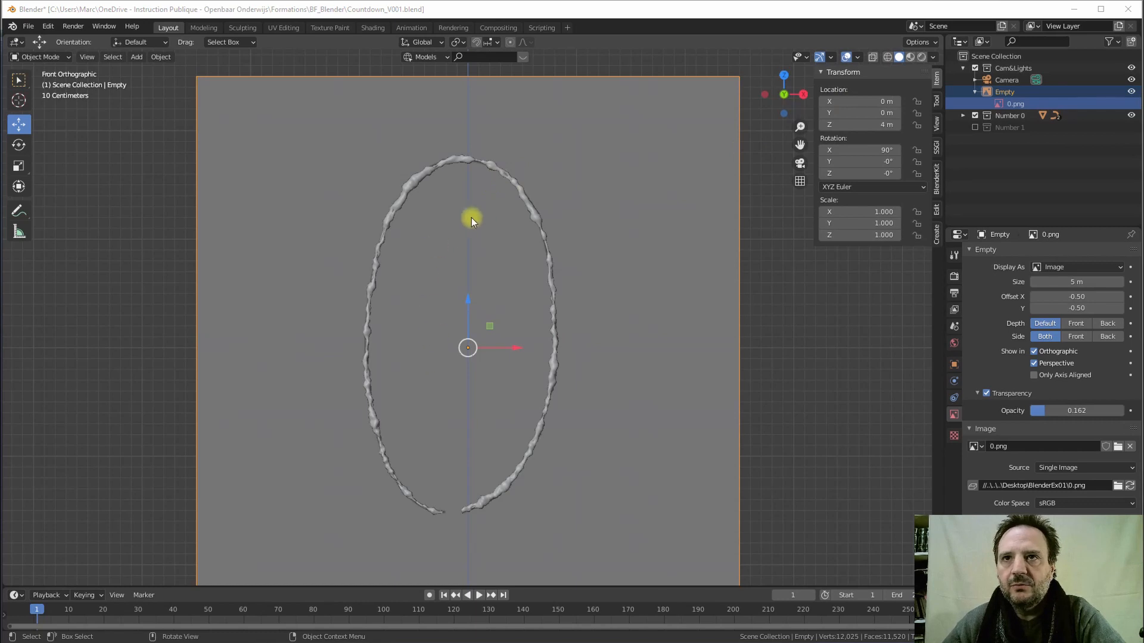
left_click(963, 116)
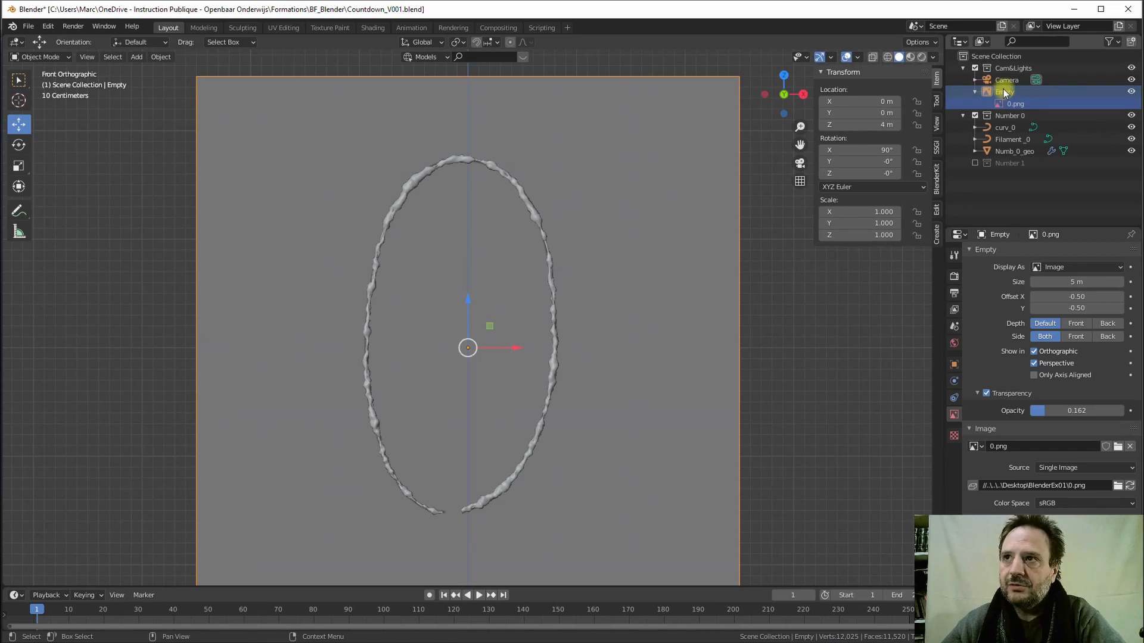
left_click(1131, 92)
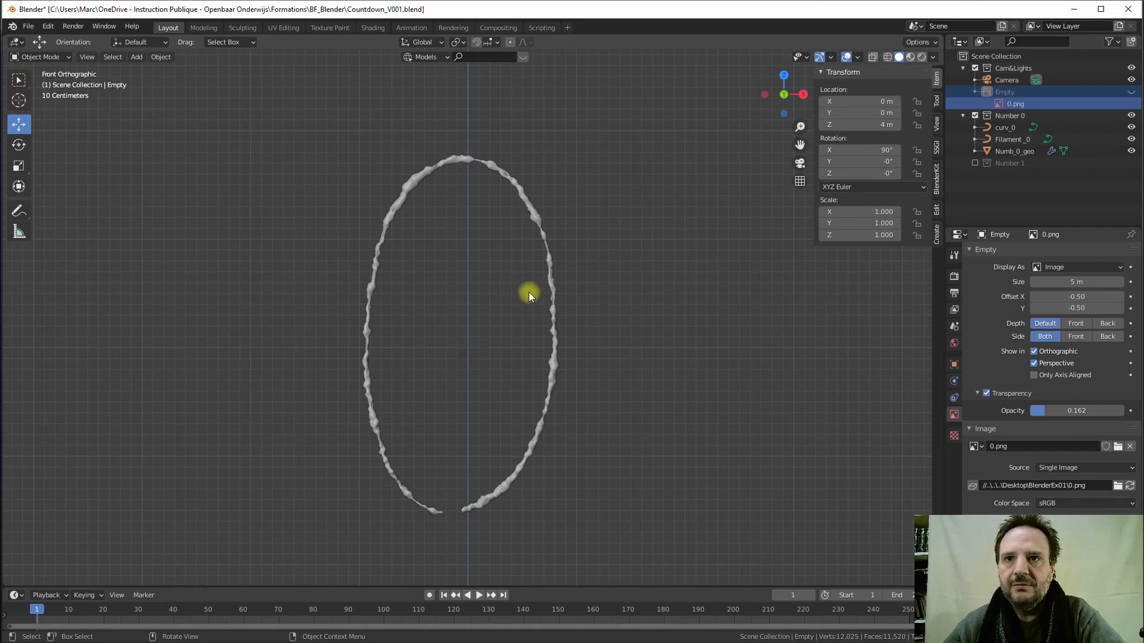
middle_click_drag(605, 307, 513, 391)
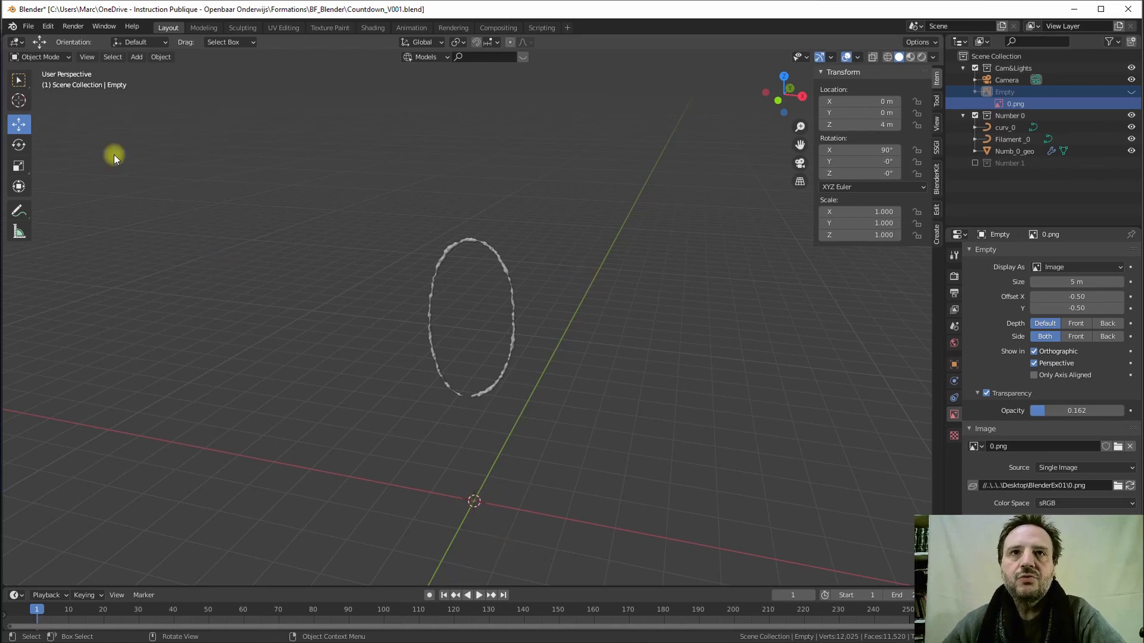
Add a cube mesh at the origin and scale it down uniformly to about 0.143.
left_click(136, 57)
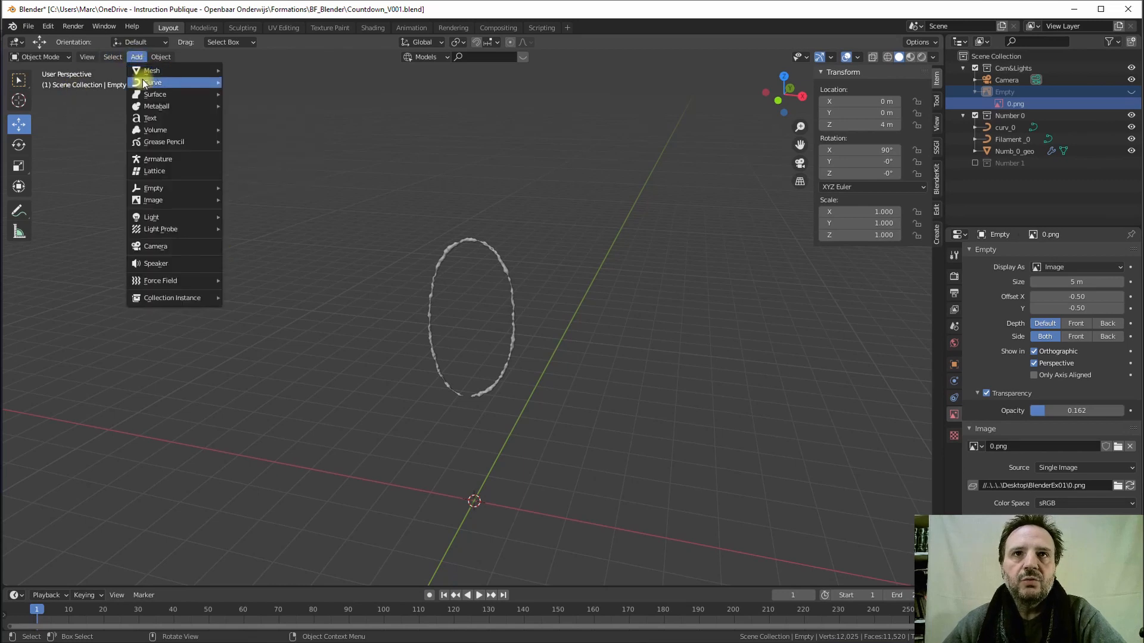
mouse_move(150, 70)
left_click(247, 83)
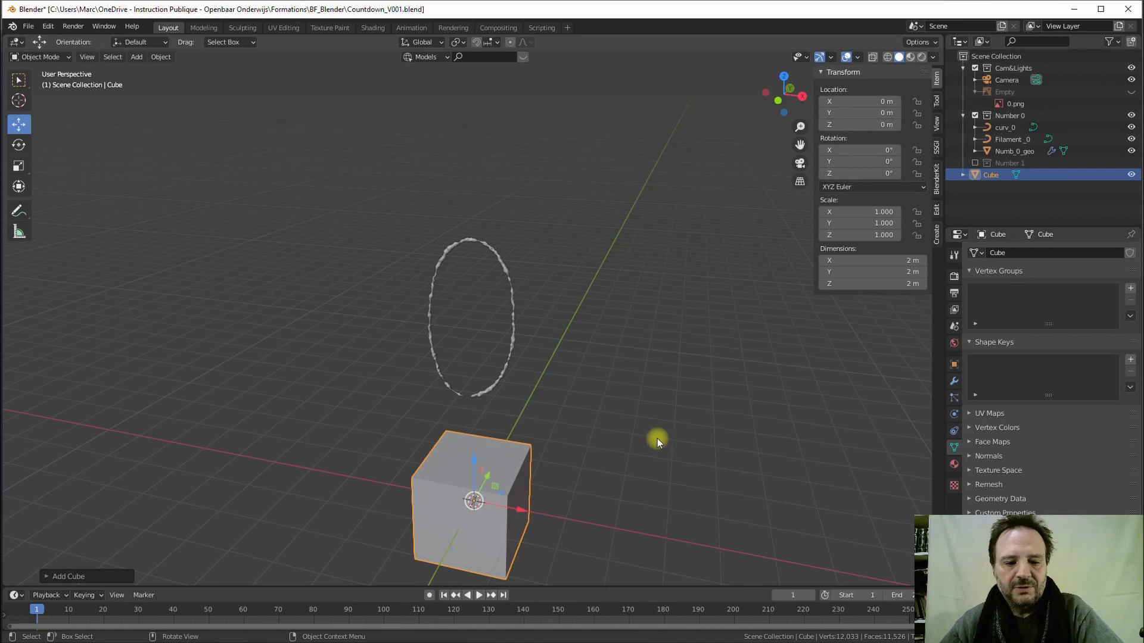
key("s")
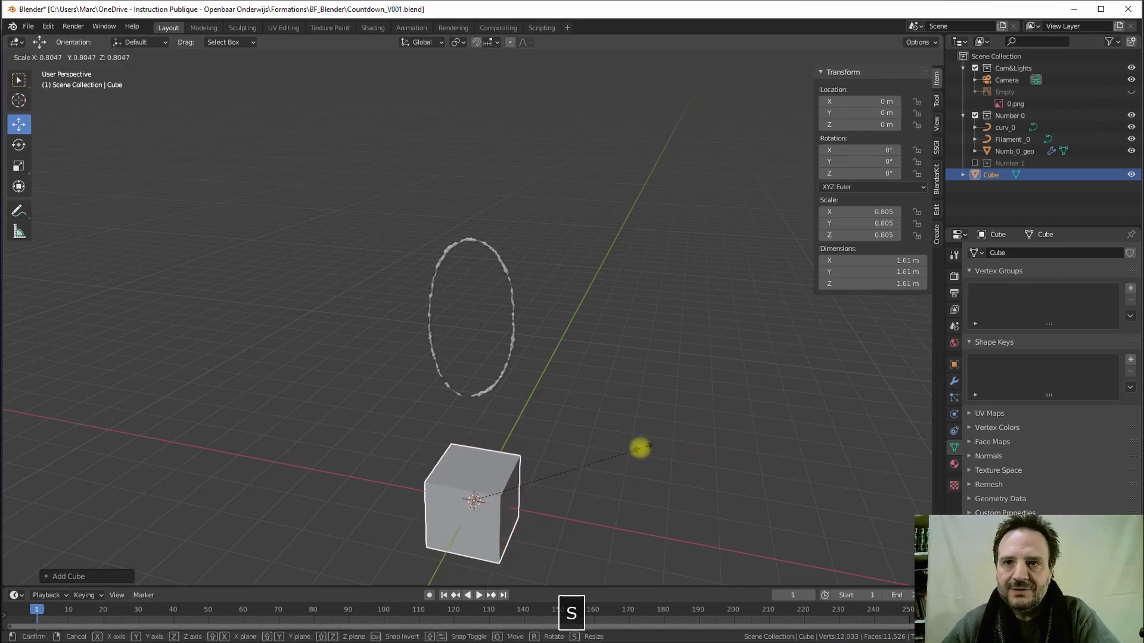
left_click(506, 493)
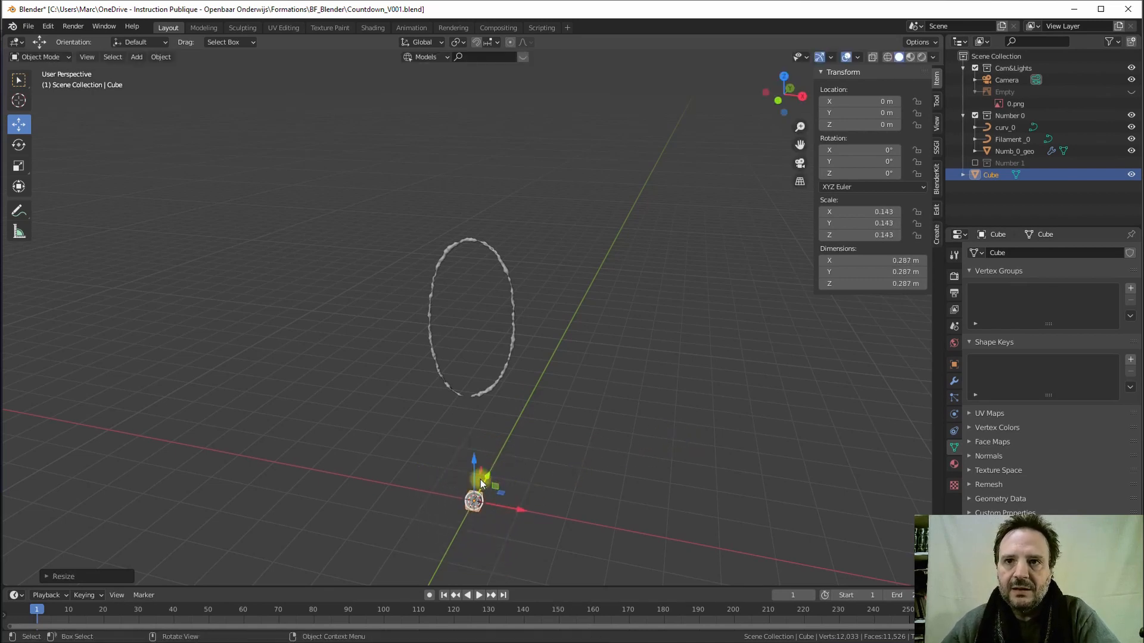
Raise the cube along Z to about 2.56 m at the number's base and shrink it to about 0.25 m per side.
key("g")
key("z")
left_click(490, 358)
middle_click_drag(492, 379, 616, 539)
scroll(506, 401, "up", 5)
key("g")
key("z")
left_click(488, 499)
key("s")
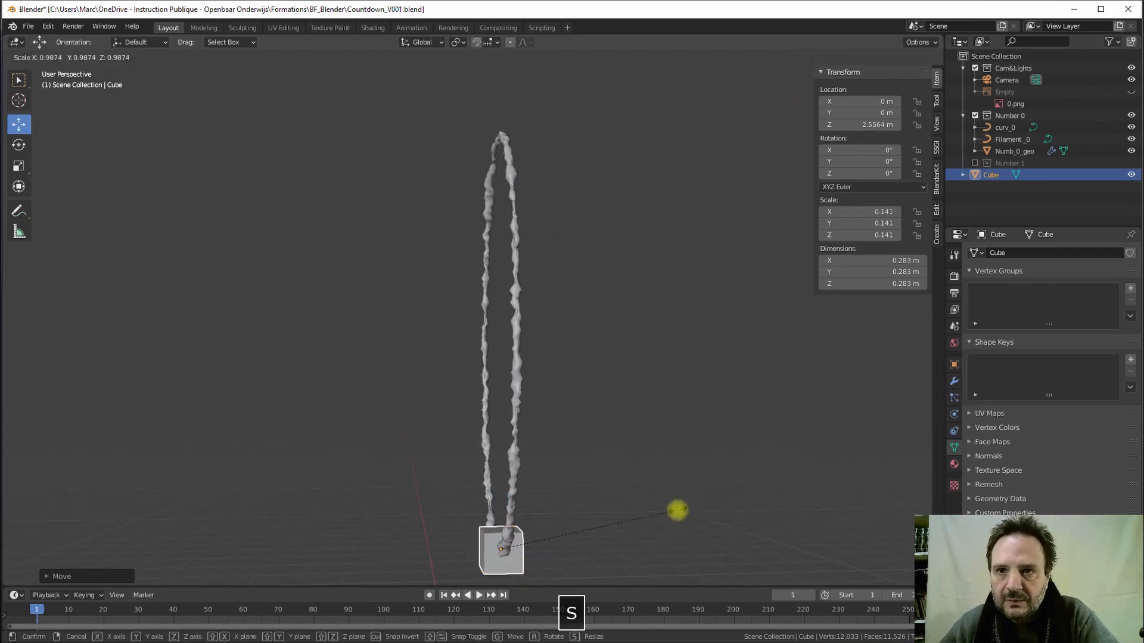
left_click(656, 518)
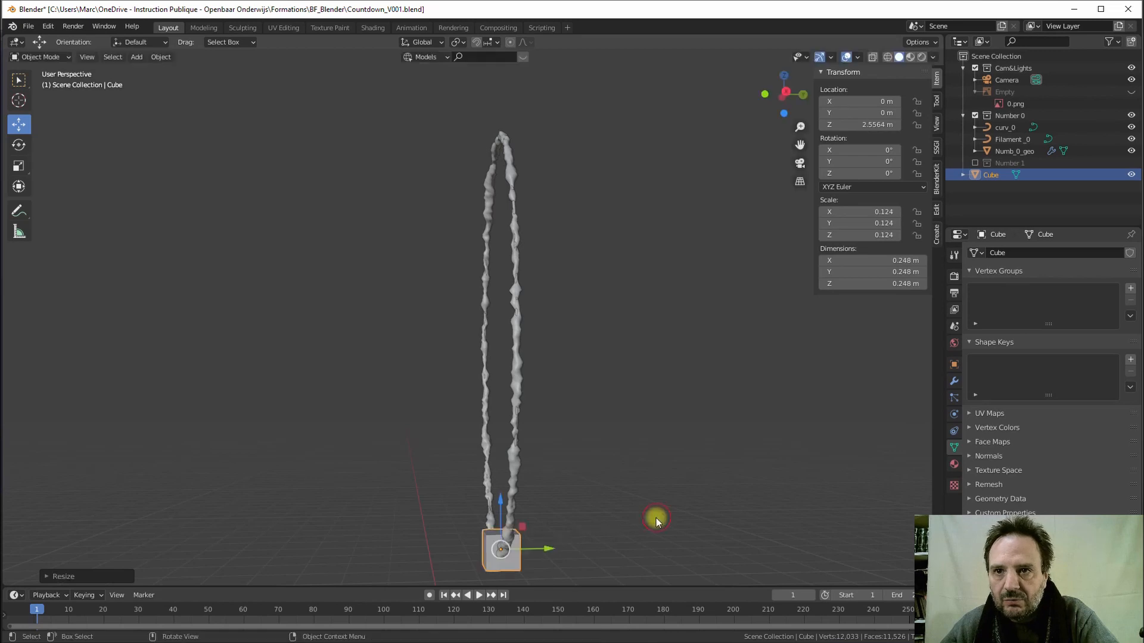
middle_click_drag(656, 517, 731, 544)
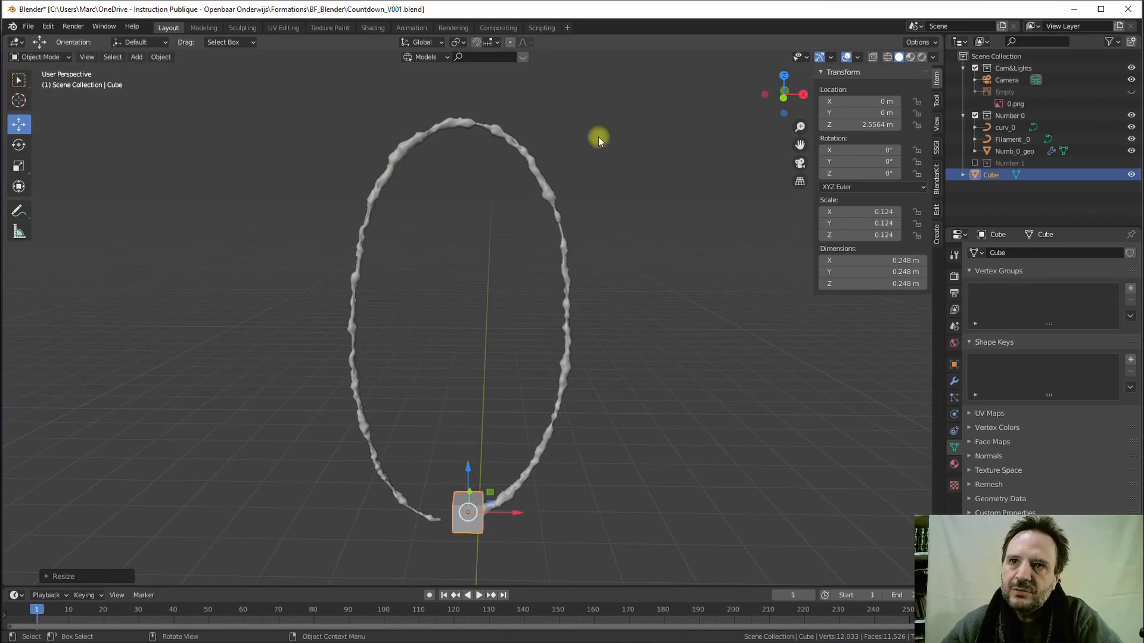
Lower the cube to about 0.42 m on Z and stretch it into a tall bar with a Z scale of 6.
scroll(570, 360, "down", 4)
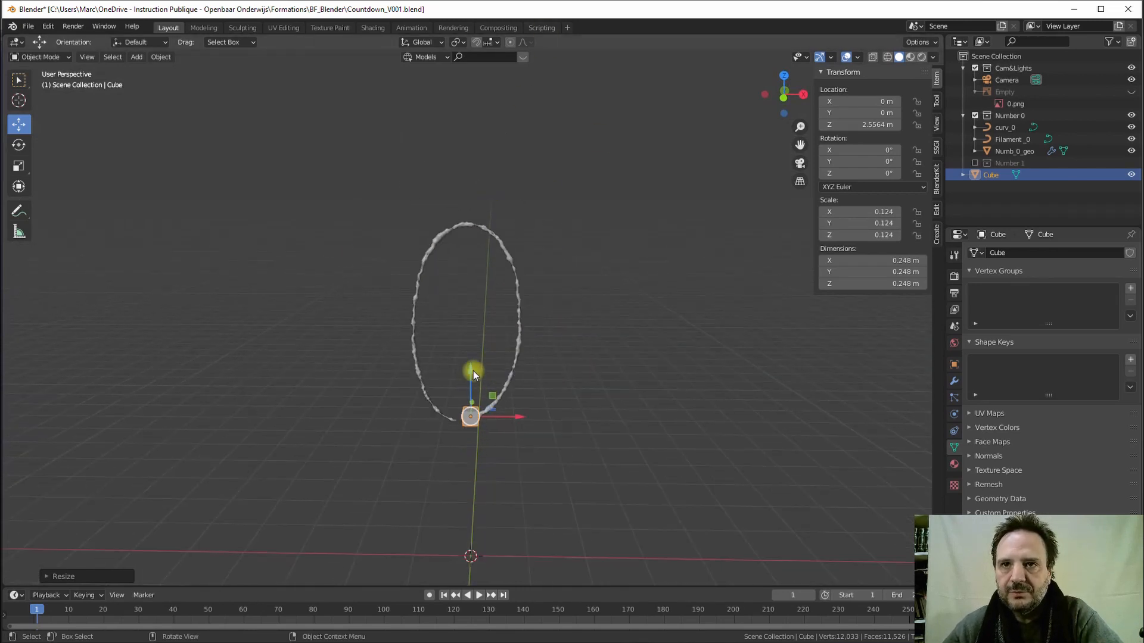
left_click_drag(473, 373, 476, 497)
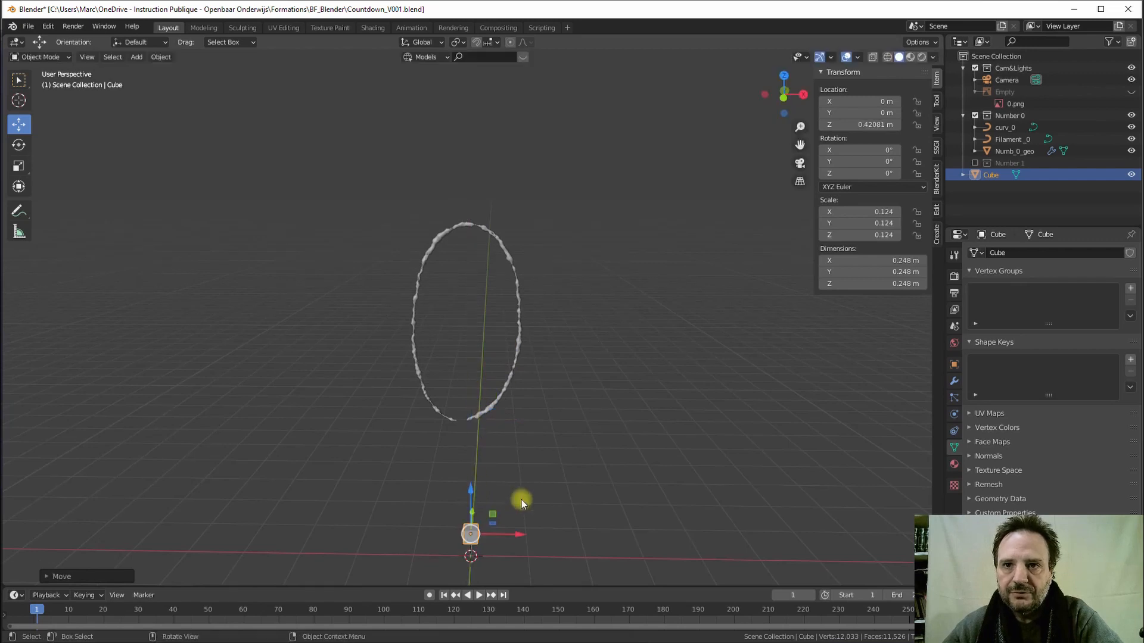
middle_click_drag(522, 502, 462, 468)
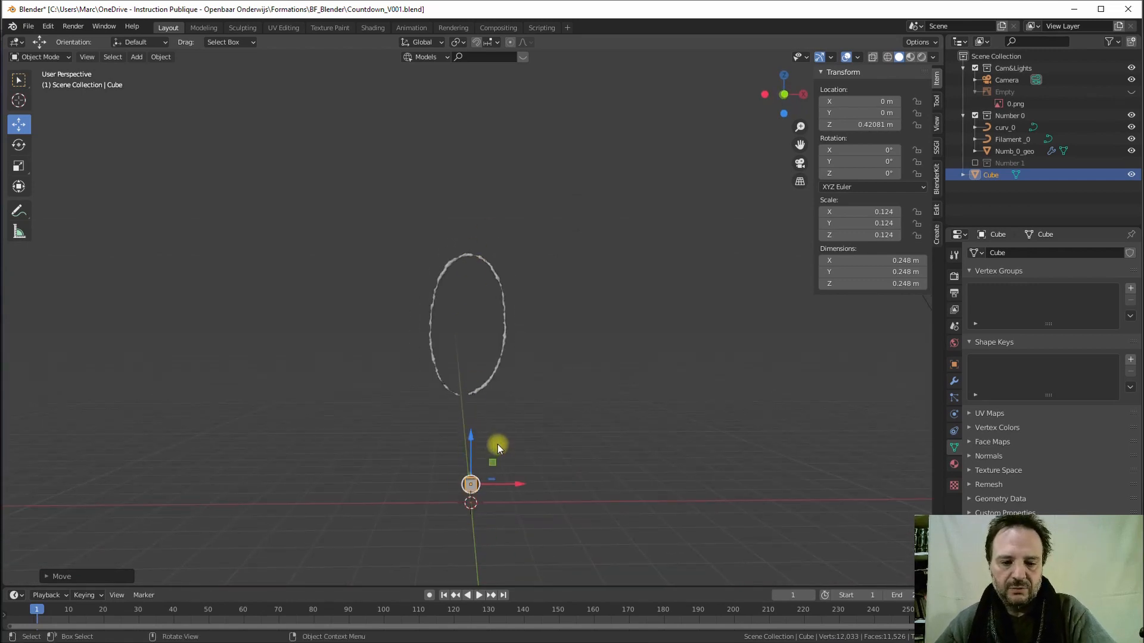
key("s")
key("z")
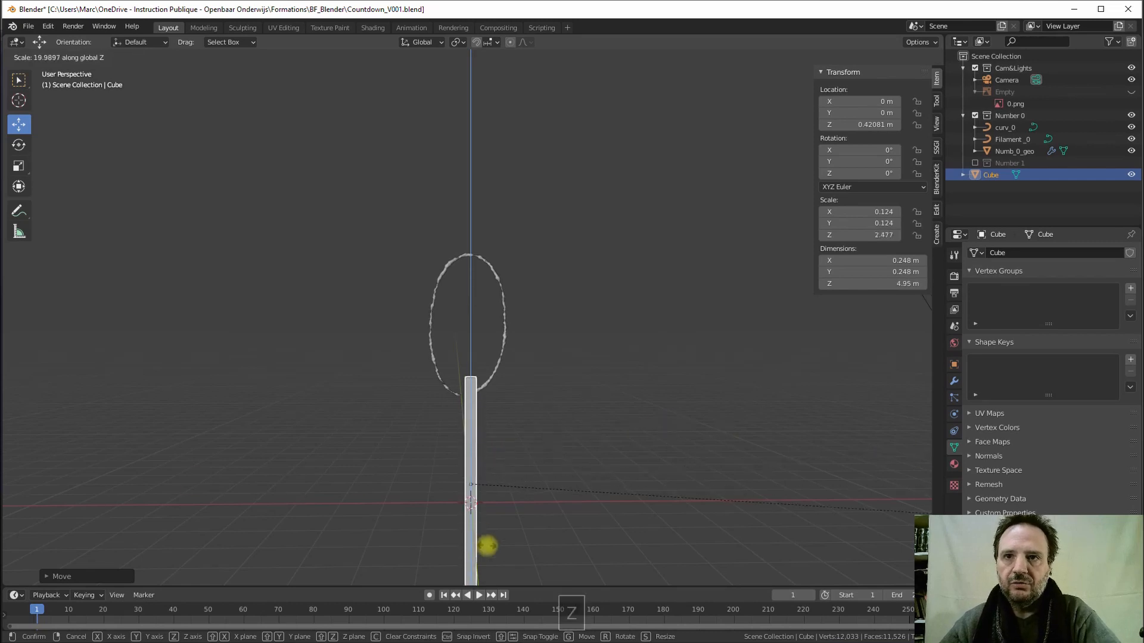
left_click(14, 582)
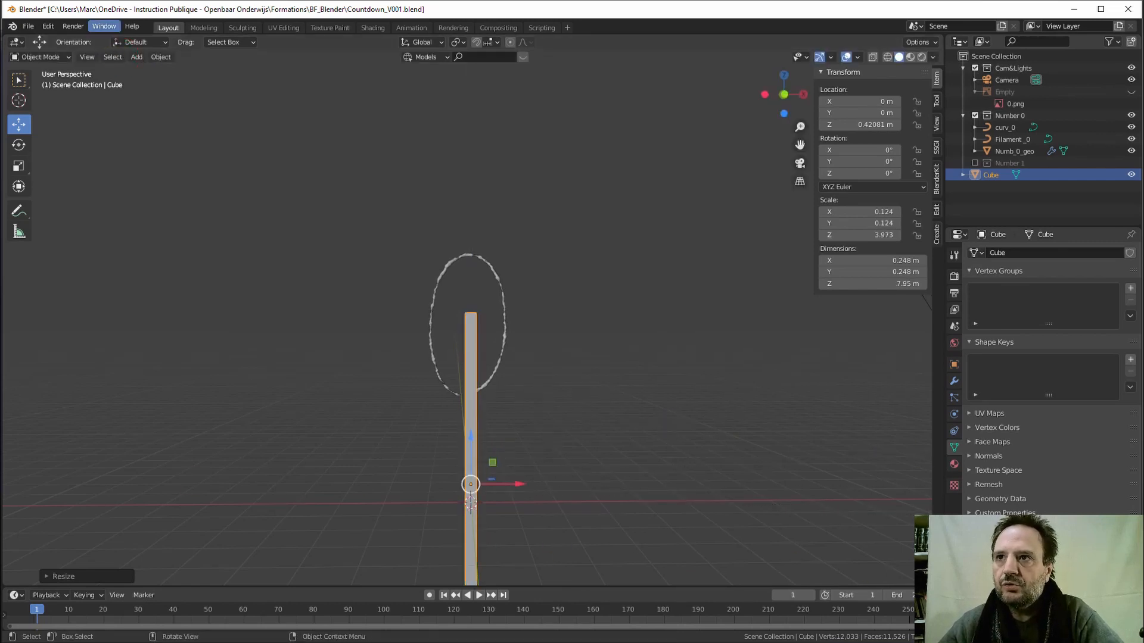
mouse_move(867, 240)
left_mouse_down()
mouse_move(897, 236)
mouse_move(869, 238)
left_mouse_up()
left_click(870, 238)
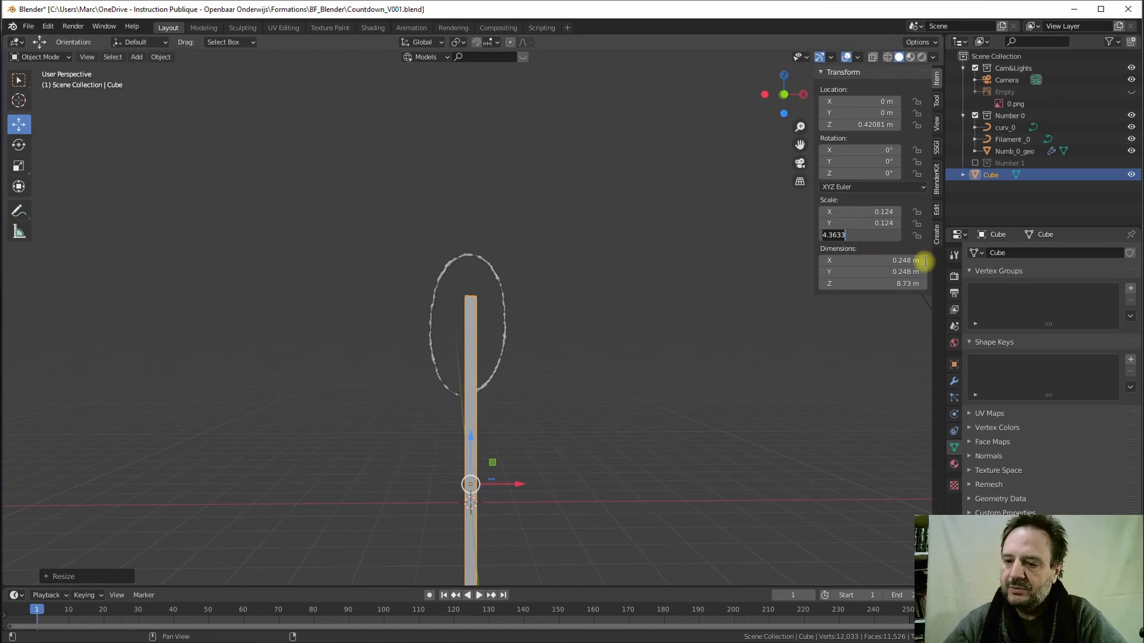
type("6")
key("Return")
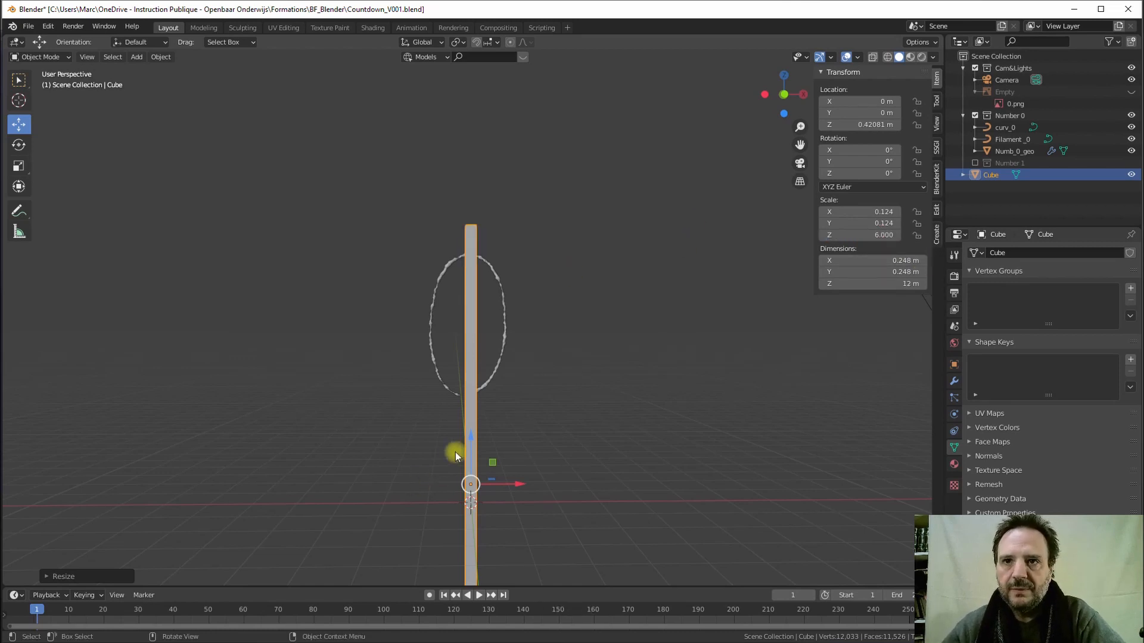
Raise the bar along Z to about 3.46 m and apply its scale.
left_click_drag(468, 440, 473, 298)
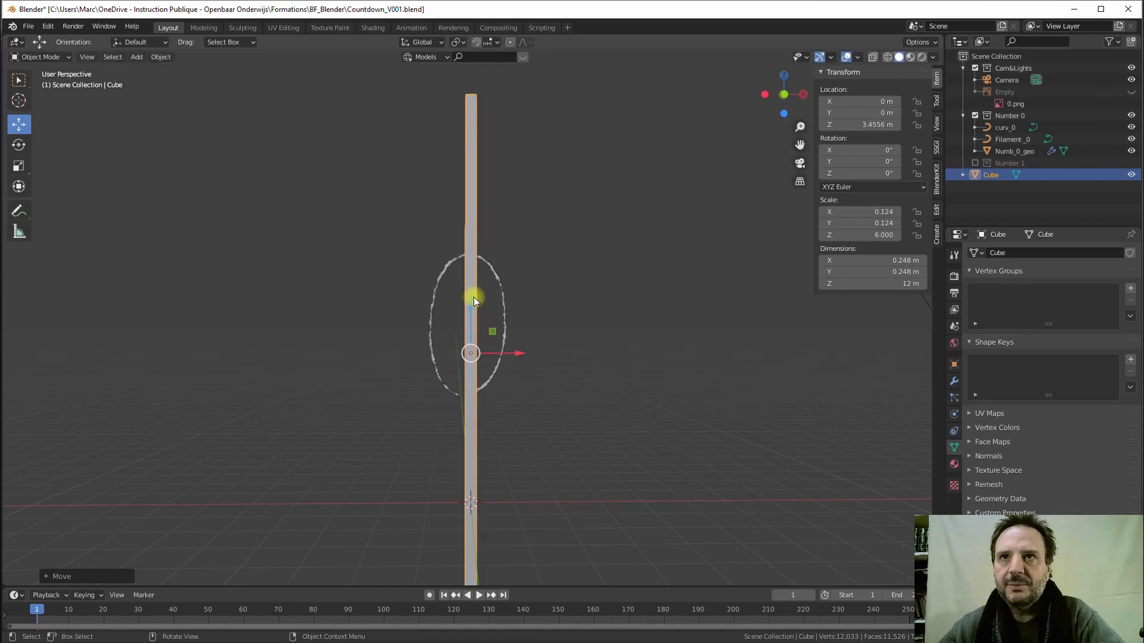
scroll(474, 297, "down", 2)
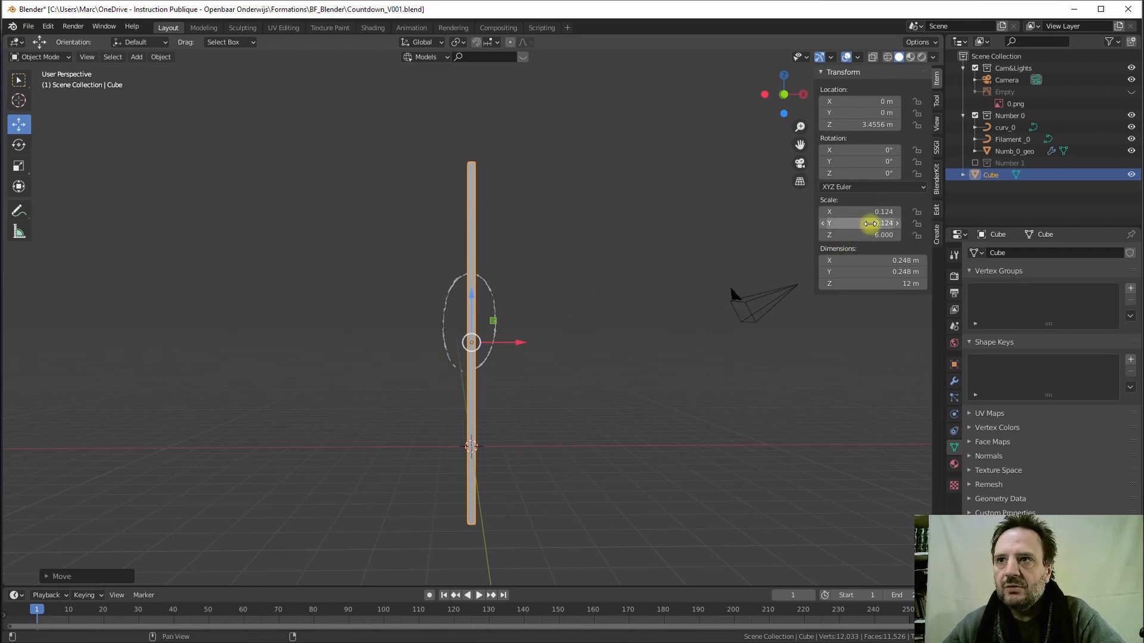
middle_click_drag(507, 266, 488, 242)
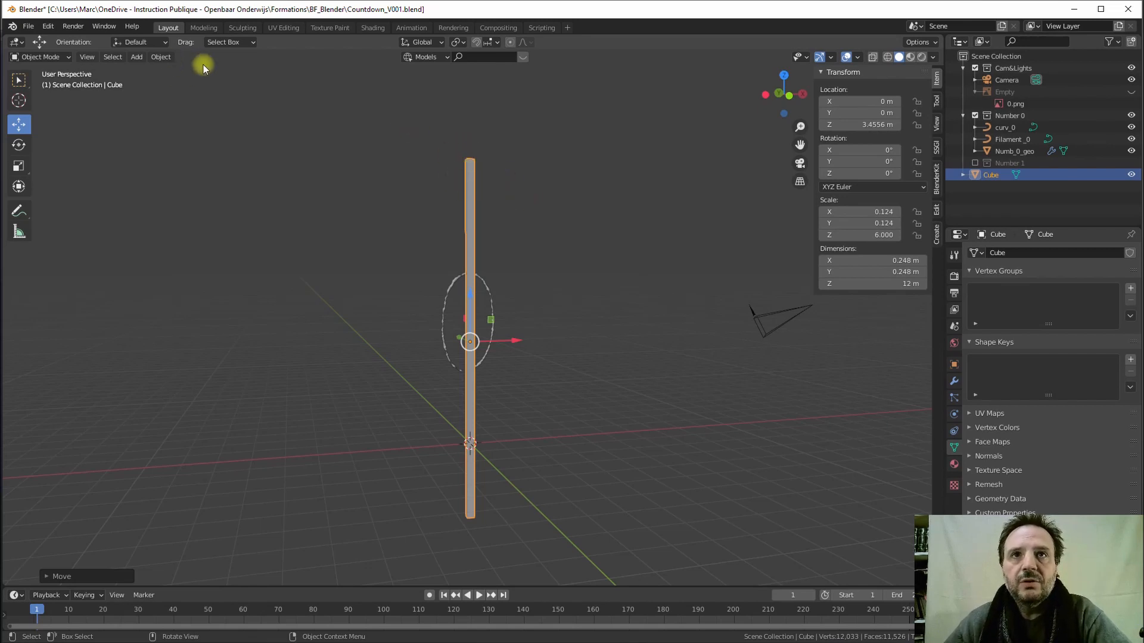
left_click(161, 57)
mouse_move(175, 117)
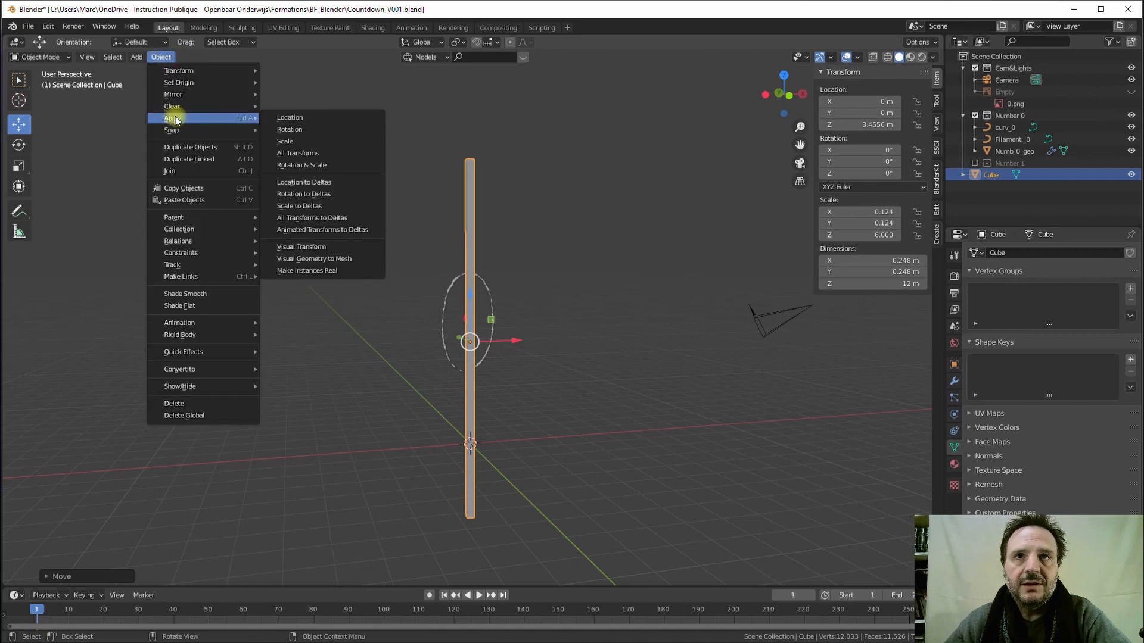
left_click(291, 141)
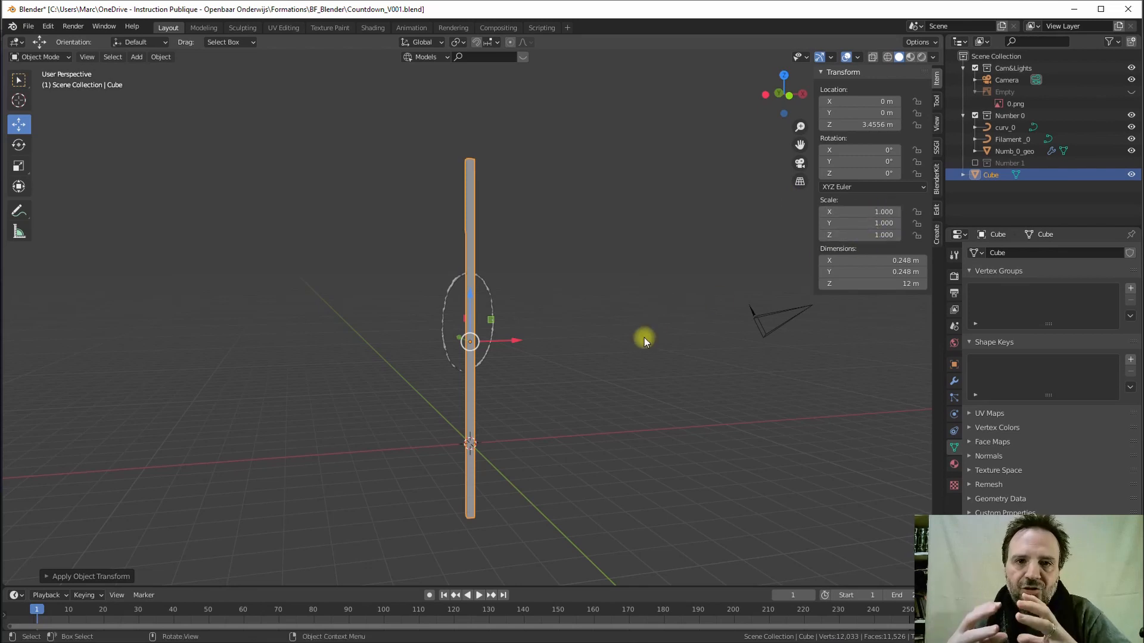
Divide the bar along its height with 42 evenly spaced loop cuts and return to Object Mode.
middle_click_drag(511, 282, 481, 222)
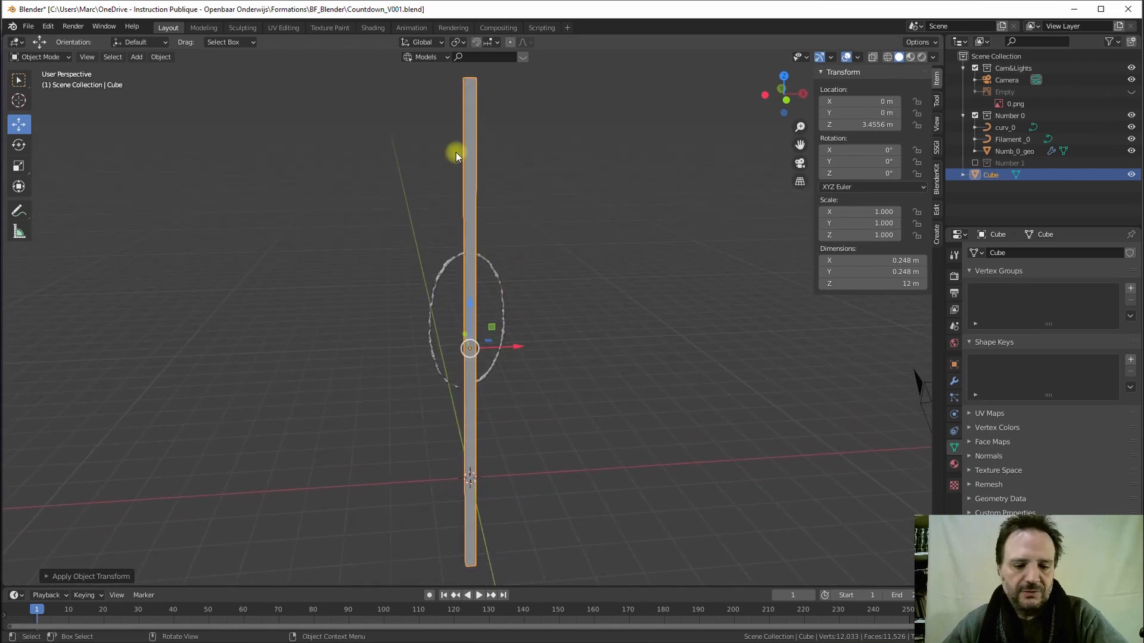
key("Tab")
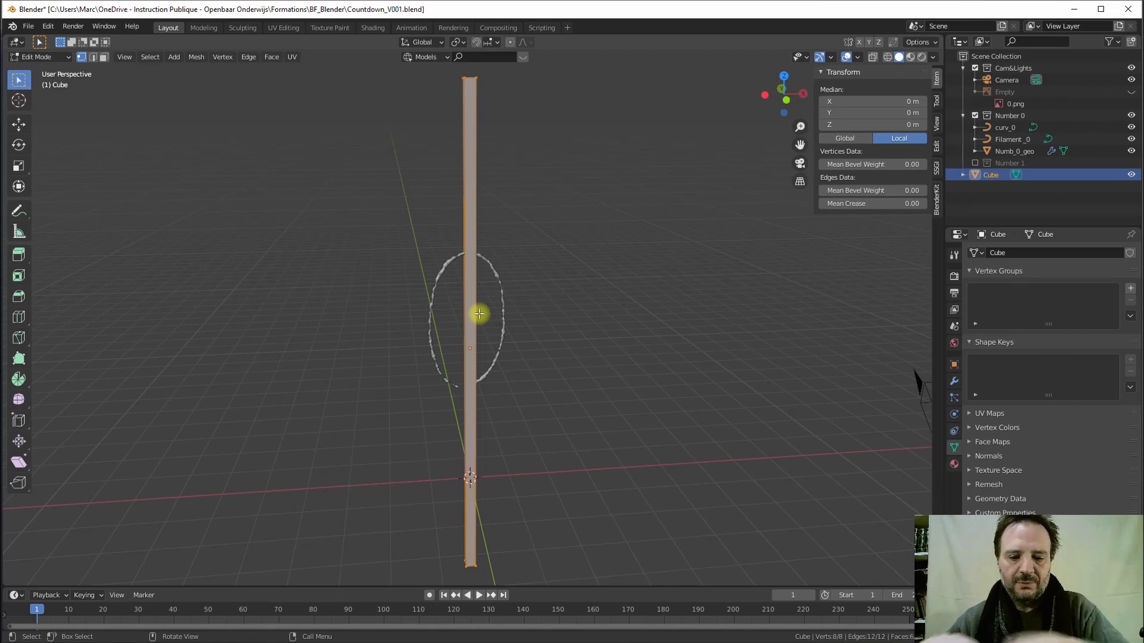
key("ctrl+r")
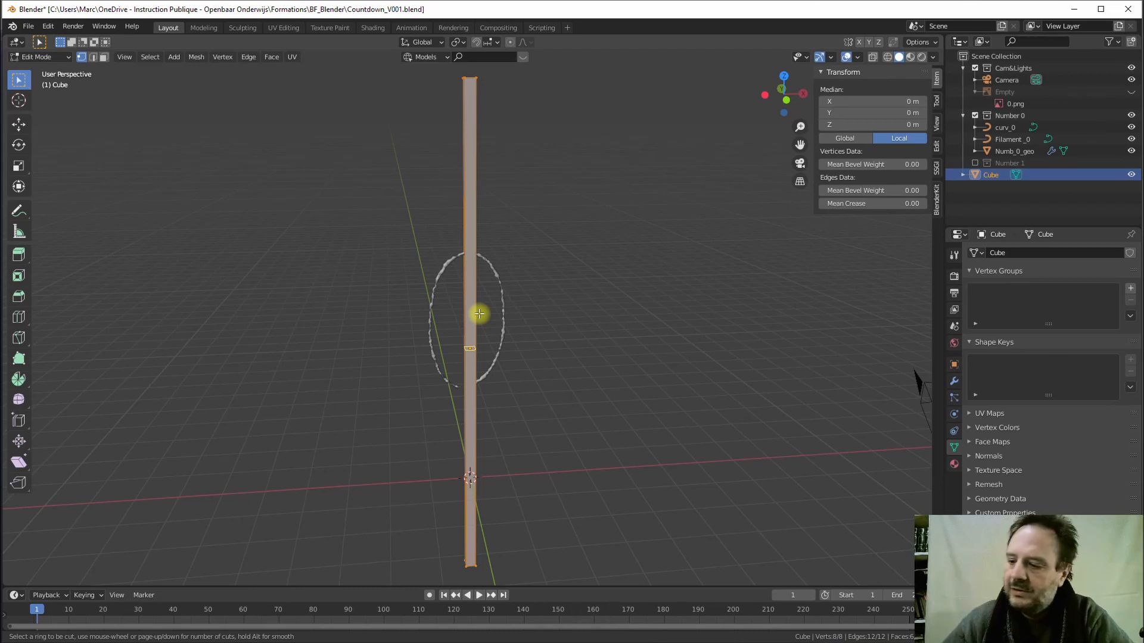
scroll(479, 313, "up", 4)
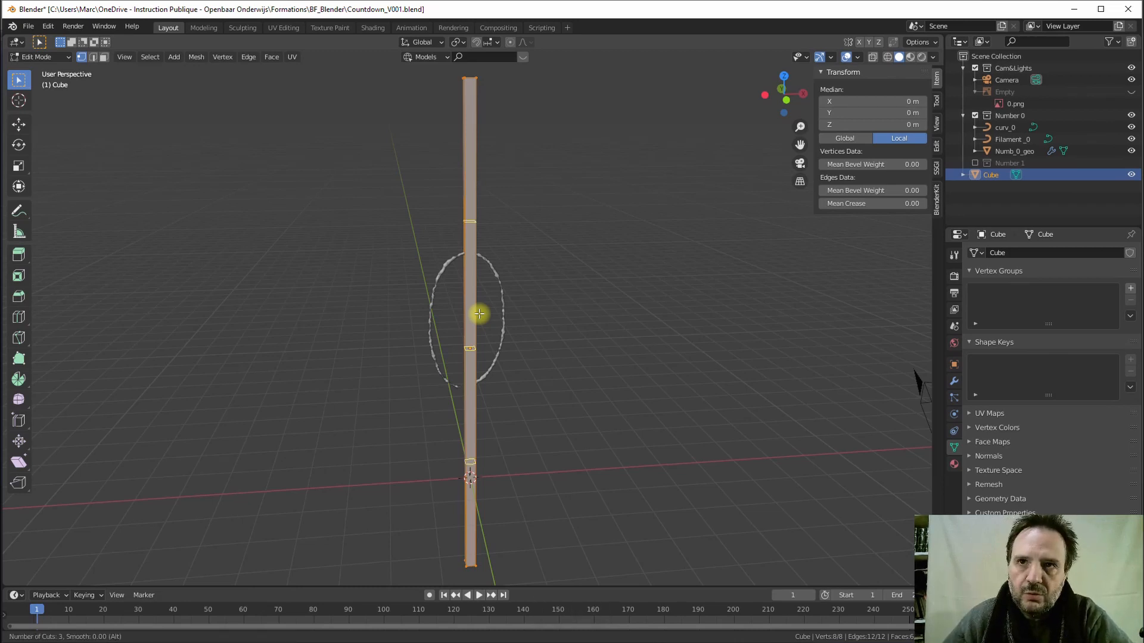
scroll(479, 314, "up", 14)
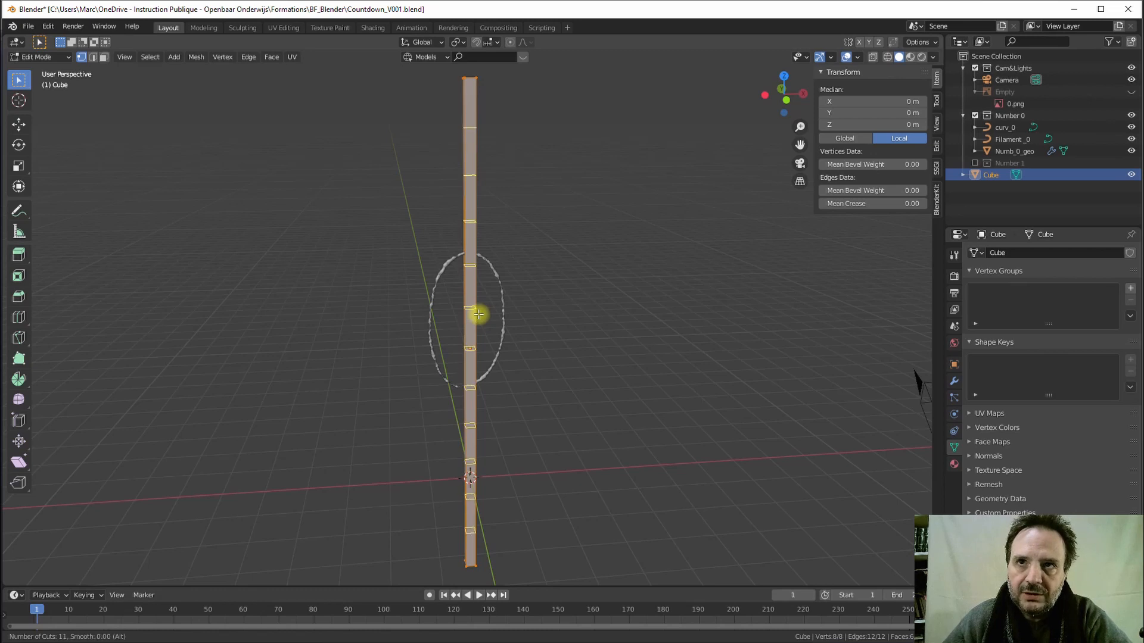
scroll(479, 314, "up", 14)
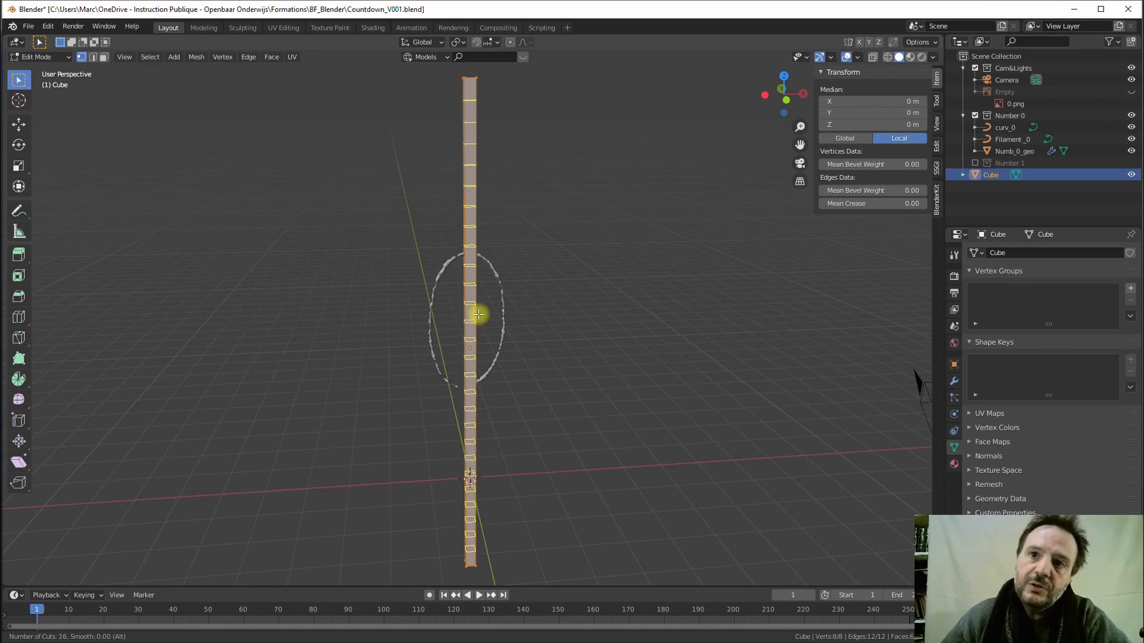
scroll(478, 314, "up", 8)
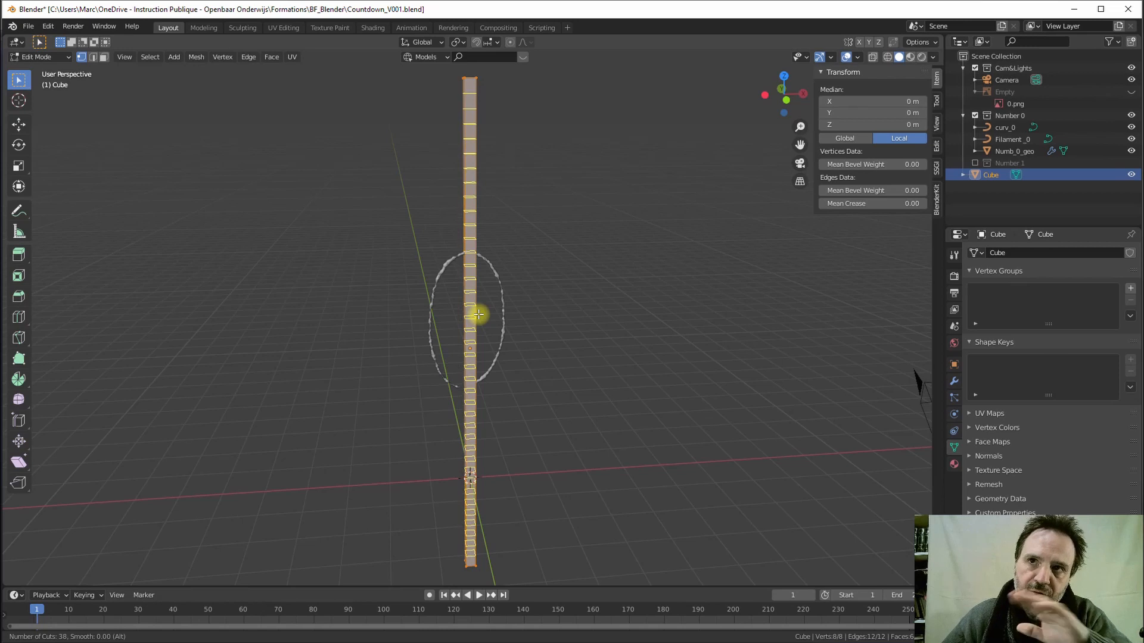
scroll(471, 314, "up", 1)
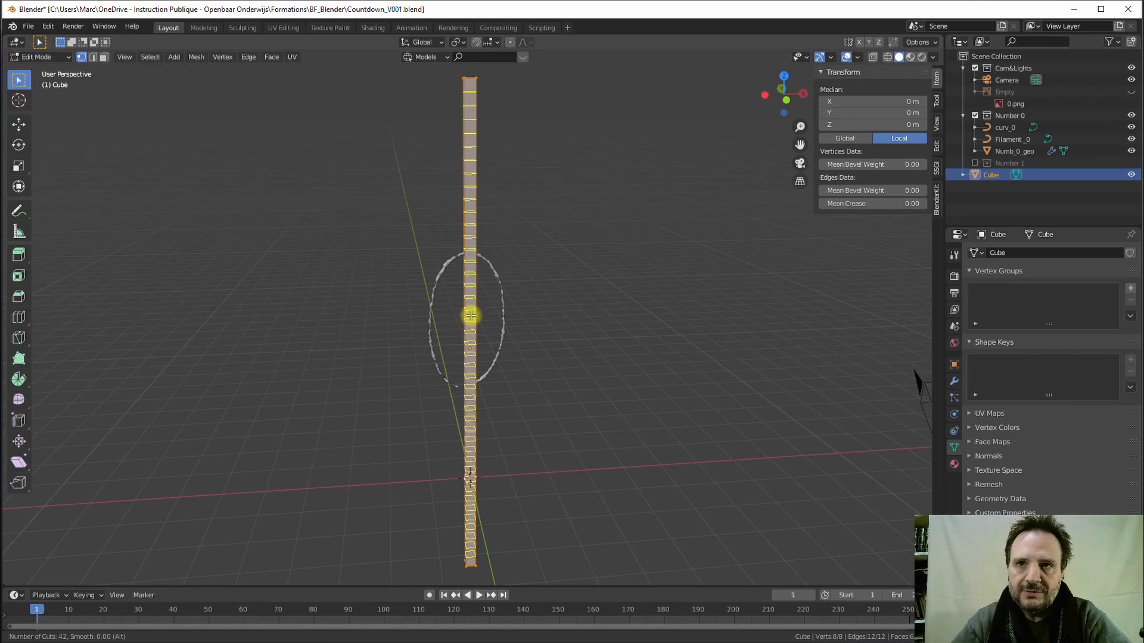
key("Return")
key("Return")
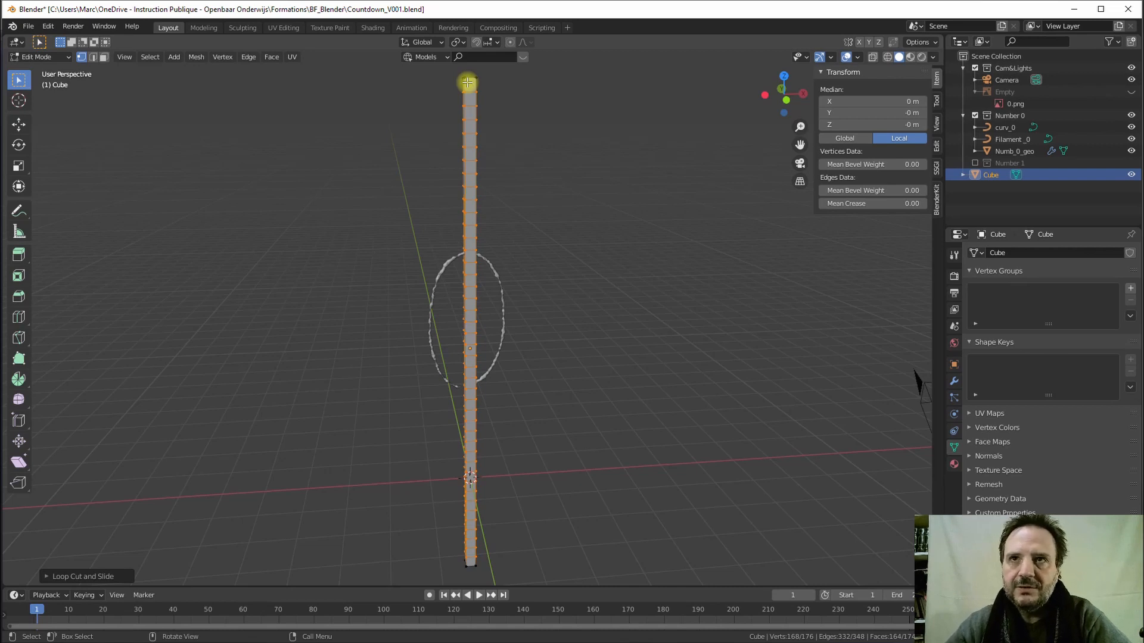
scroll(510, 204, "down", 3)
middle_click_drag(526, 207, 467, 81)
key("Tab")
Add a Curve modifier to the bar and set curv_0 as its curve object.
scroll(502, 214, "up", 4)
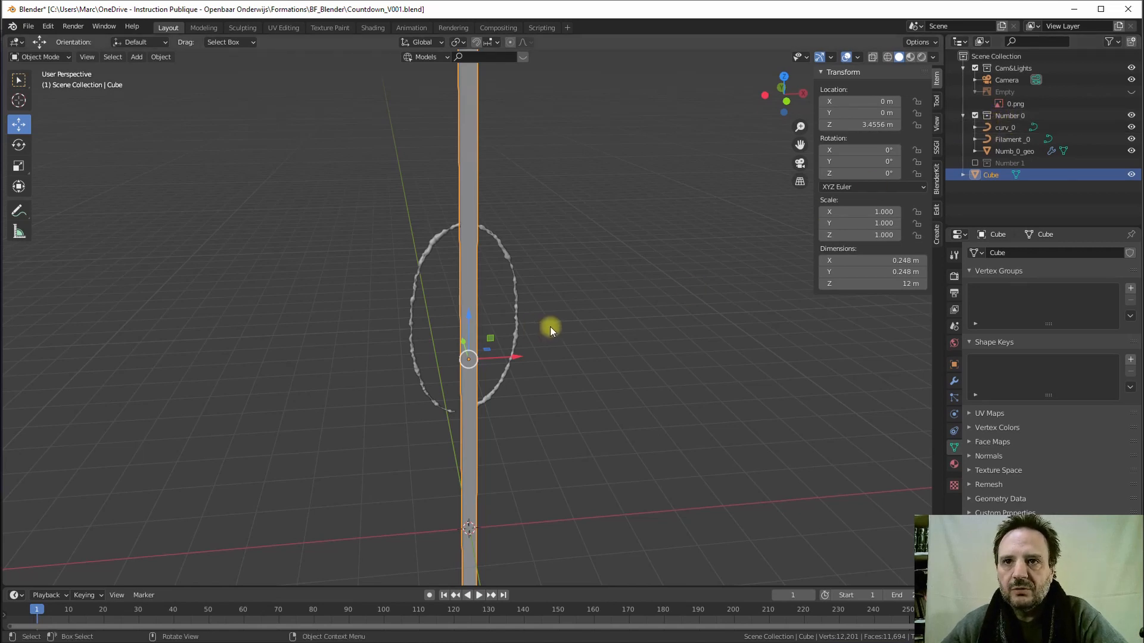
middle_click_drag(550, 327, 399, 349)
middle_click_drag(492, 292, 649, 307)
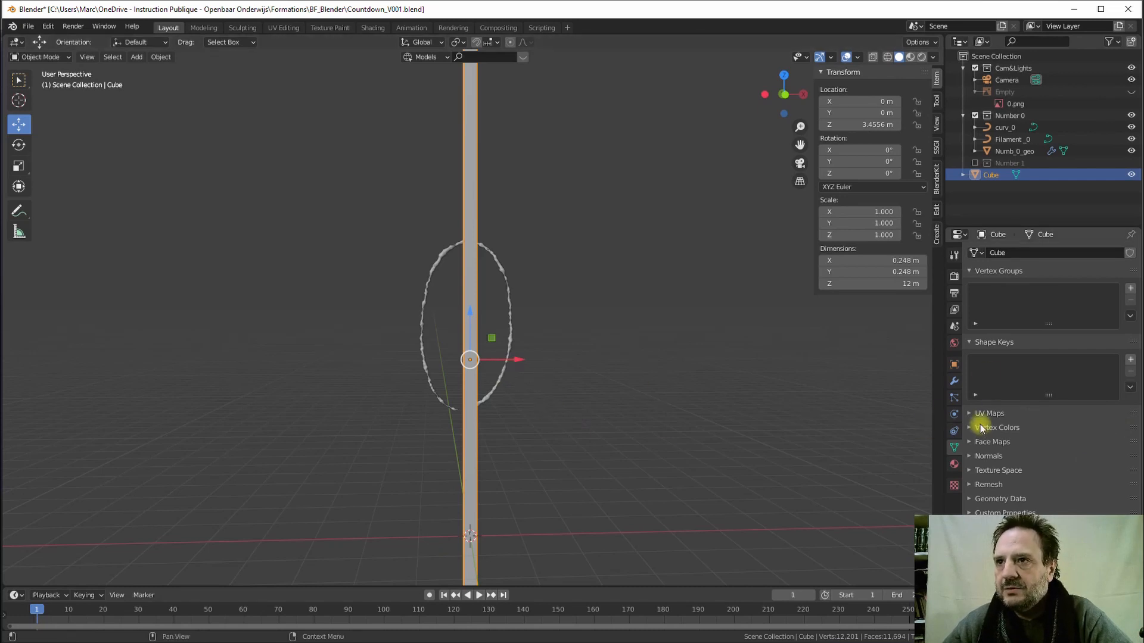
left_click(955, 383)
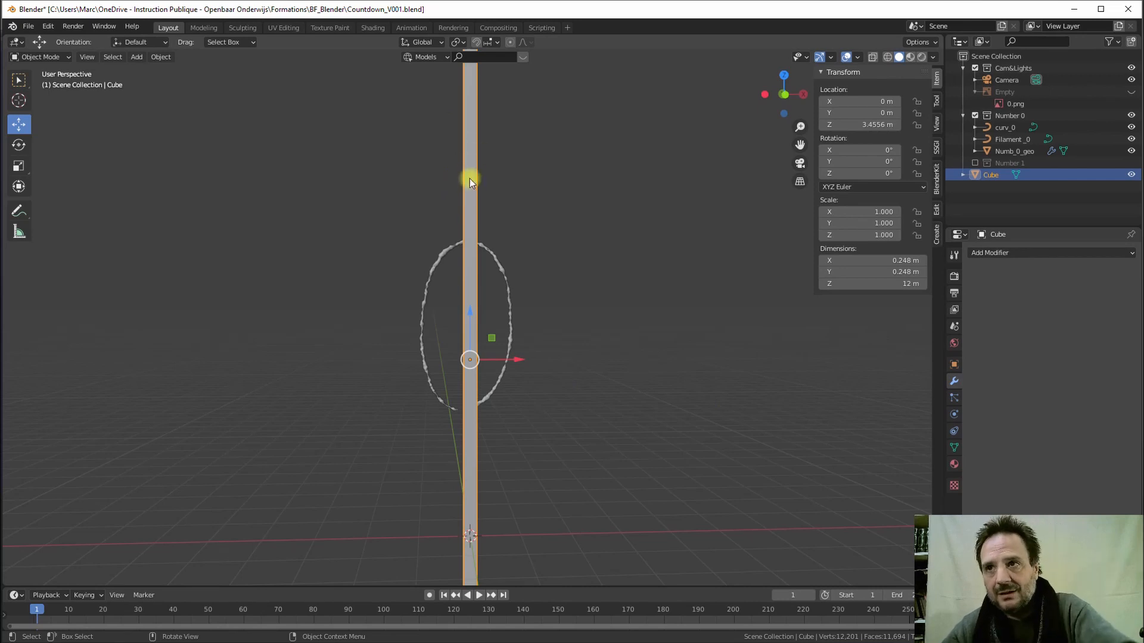
left_click(994, 253)
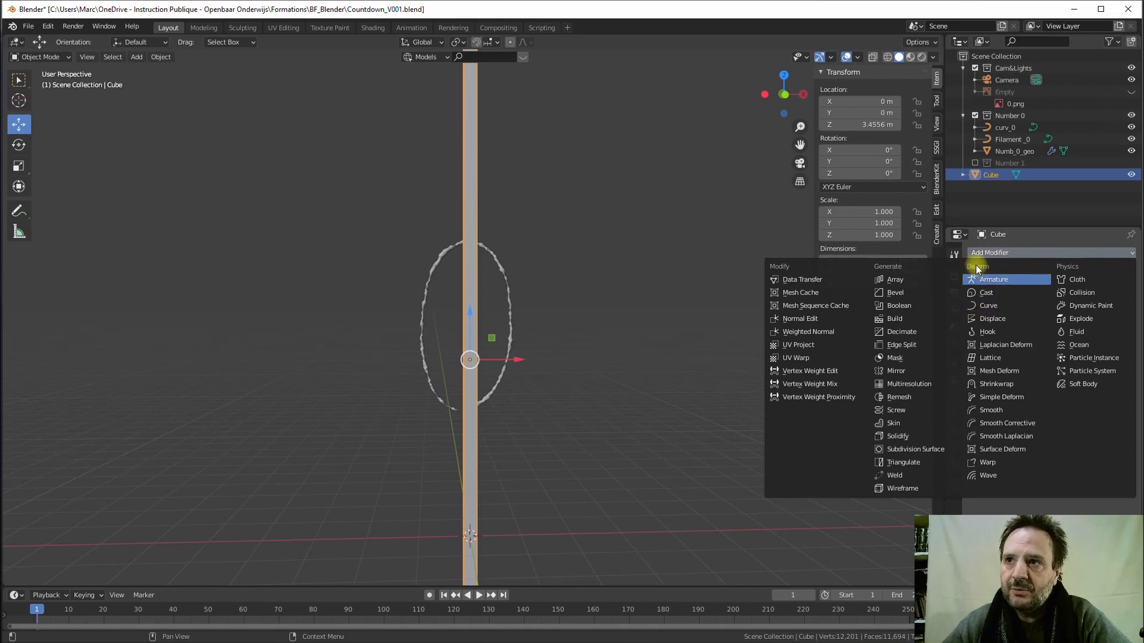
left_click(994, 306)
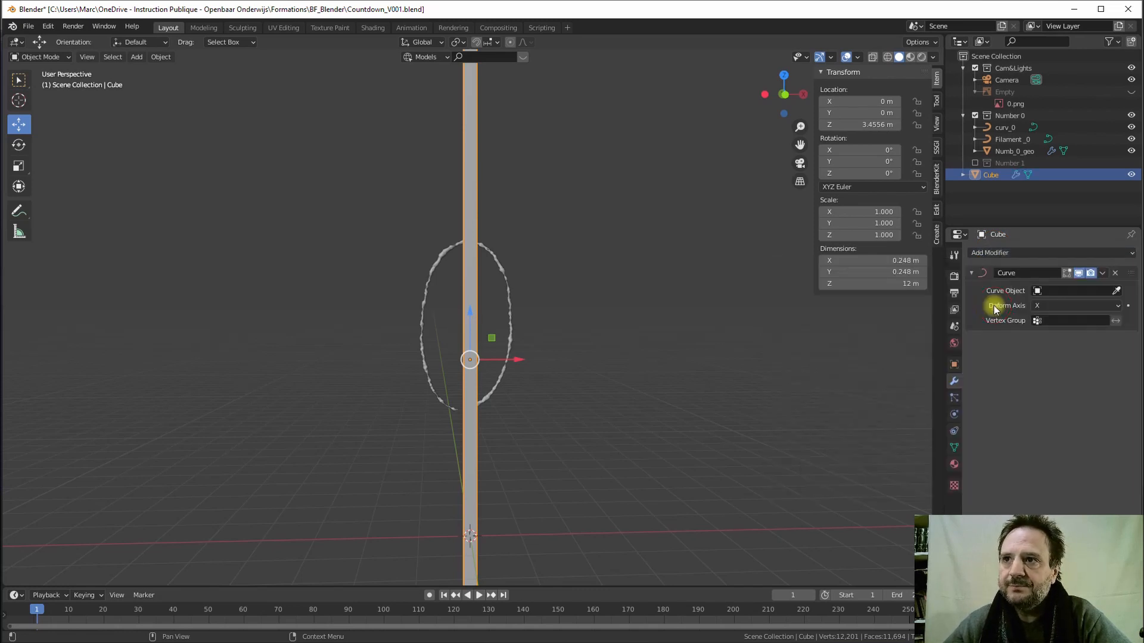
left_click(1044, 291)
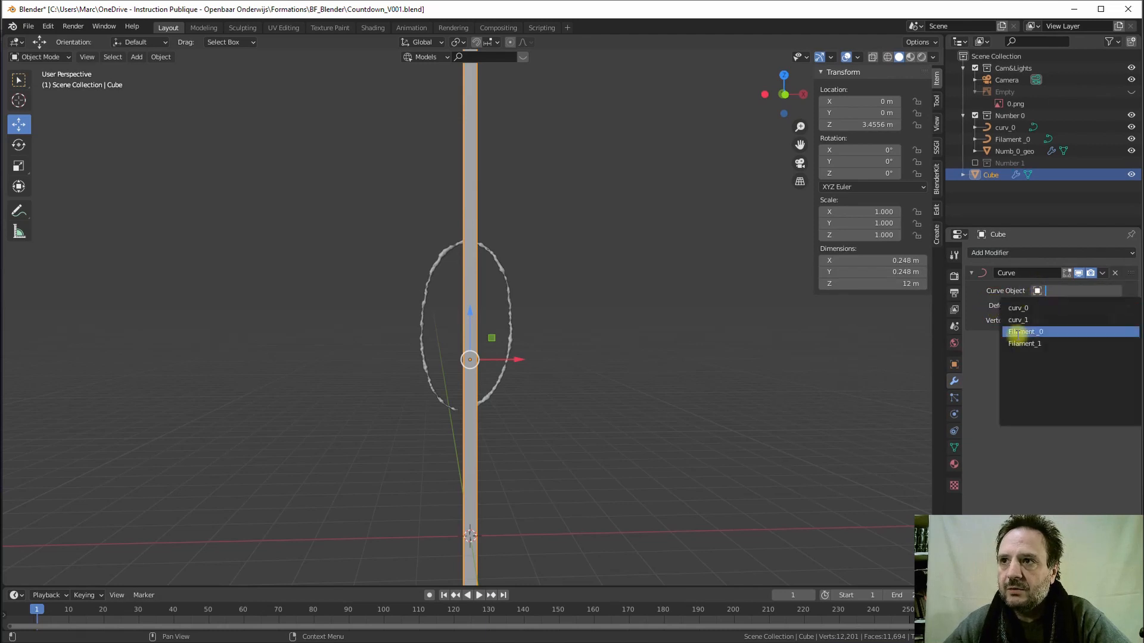
left_click(1018, 308)
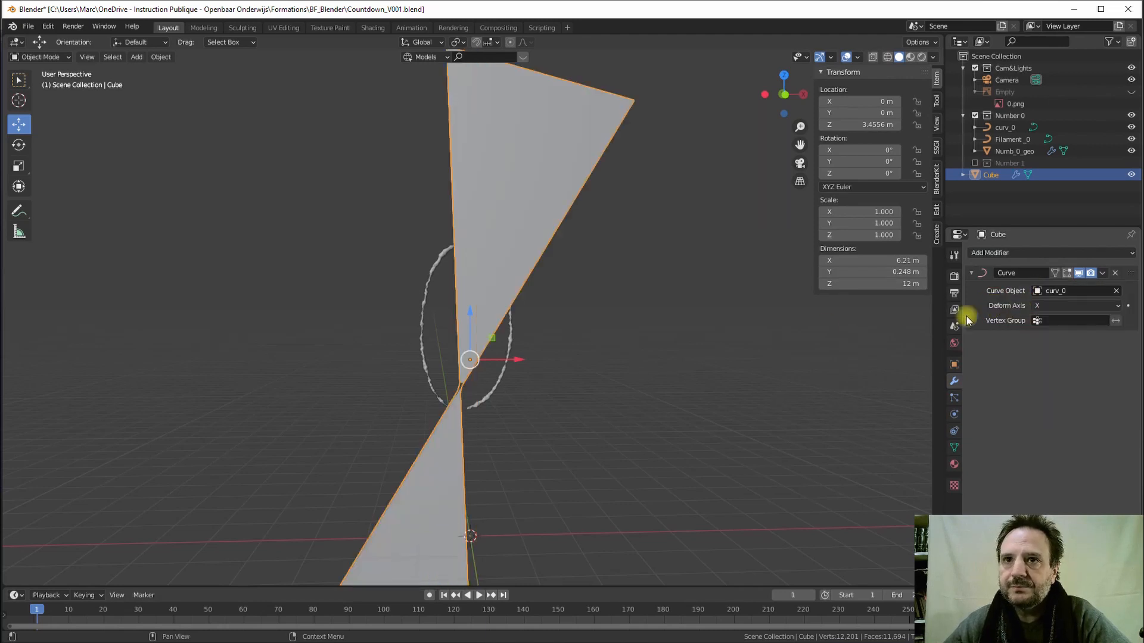
Set the Curve modifier's deform axis to Z so the bar follows the number's outline.
middle_click_drag(528, 352, 585, 317)
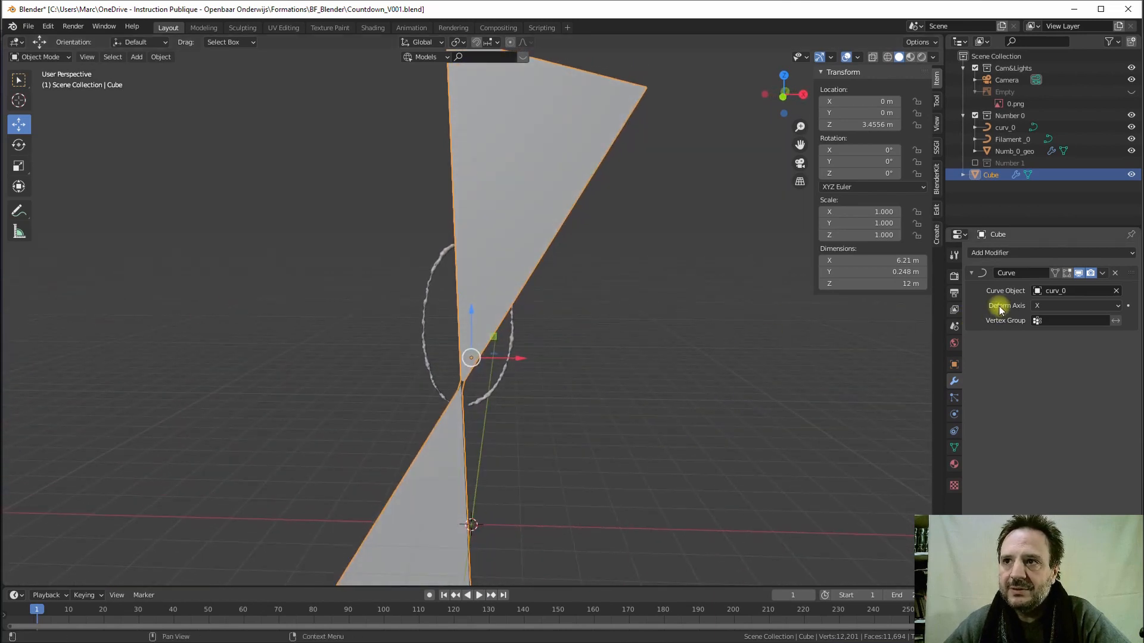
left_click(1037, 306)
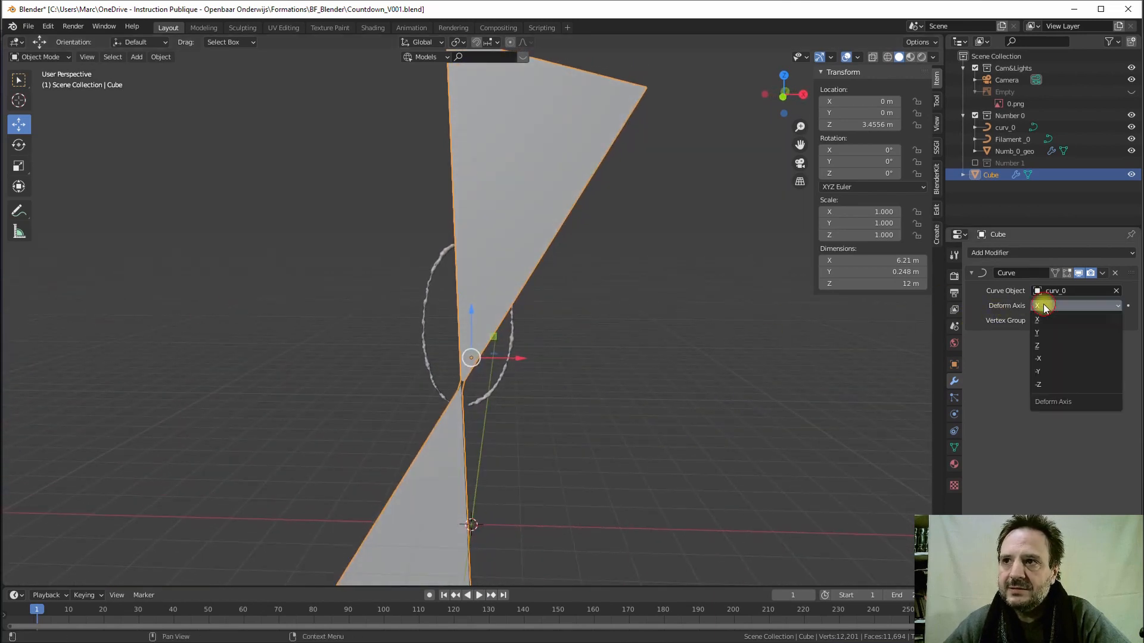
left_click(1039, 348)
middle_click_drag(588, 347, 613, 334)
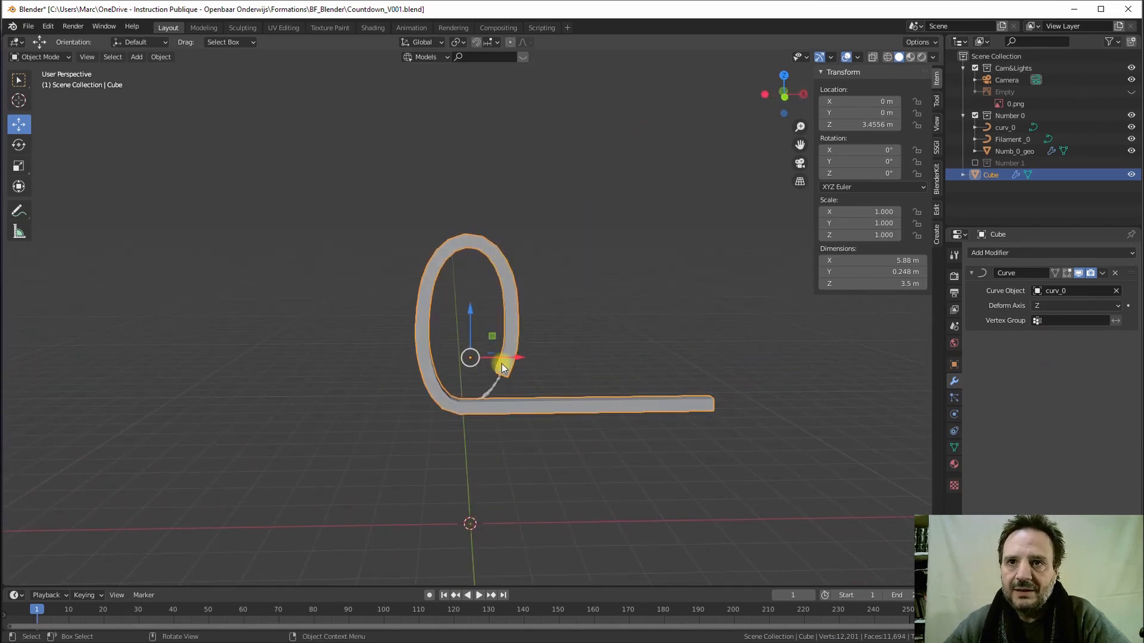
Raise the bar along Z to about 6.41 m and shorten it with a Z scale of 0.67 to fit the curve.
left_click_drag(888, 124, 1044, 375)
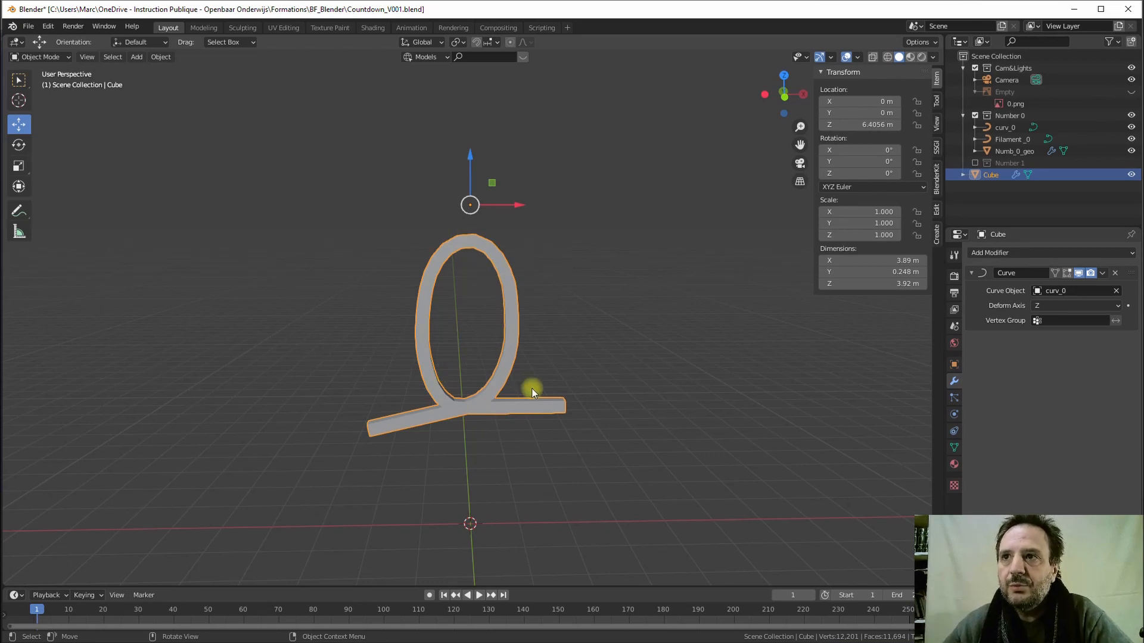
mouse_move(869, 233)
left_mouse_down()
mouse_move(843, 238)
mouse_move(878, 235)
left_mouse_up()
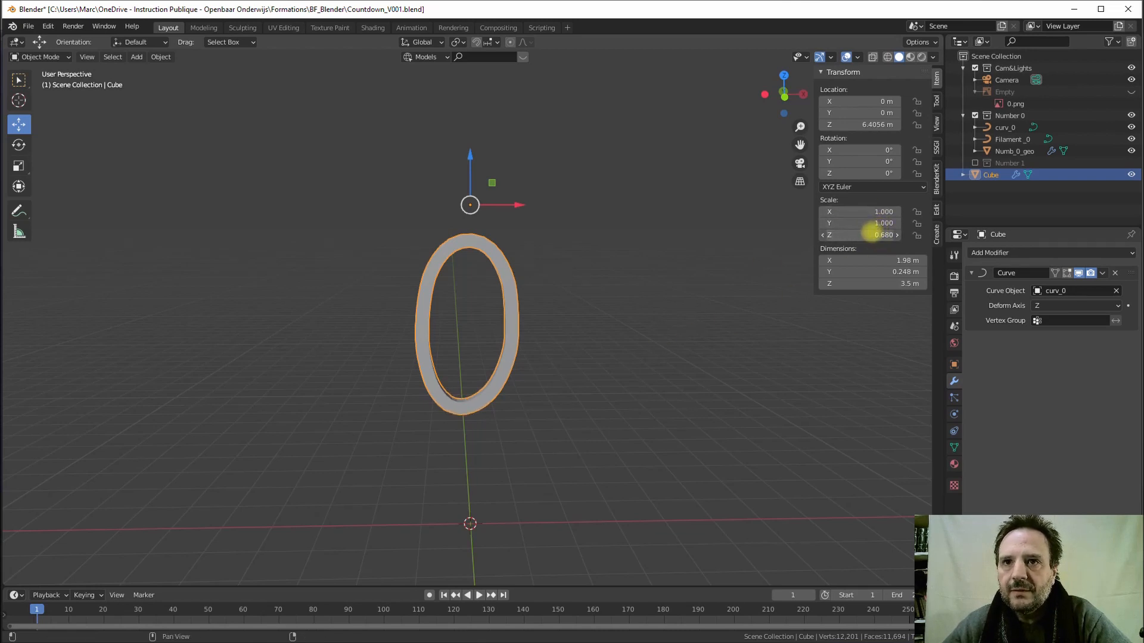
left_click_drag(872, 233, 871, 233)
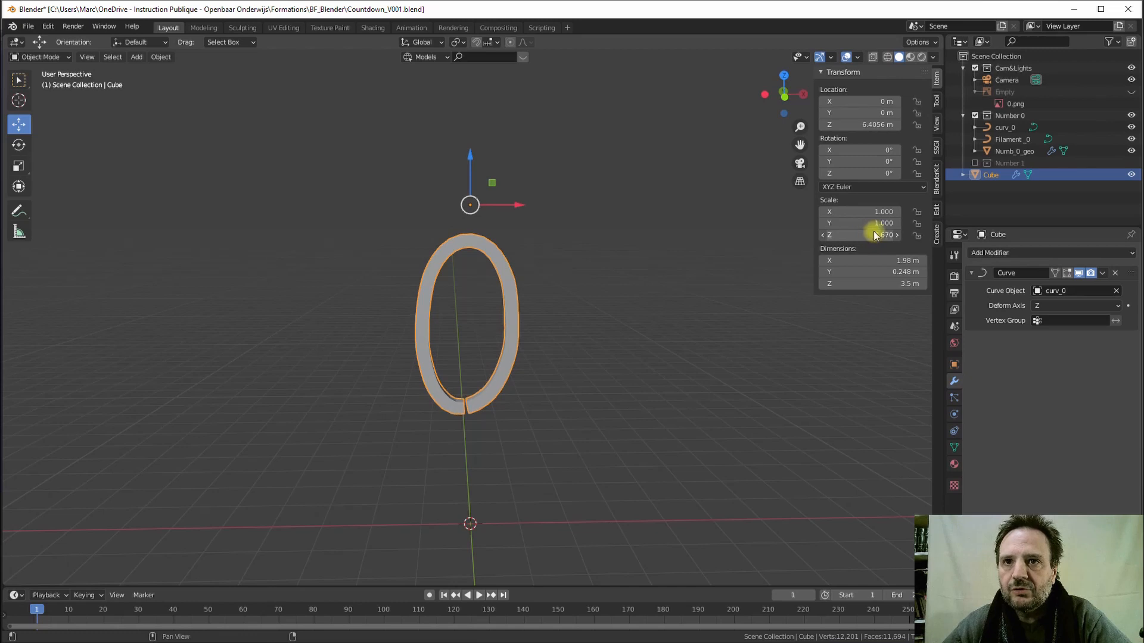
left_click(826, 234)
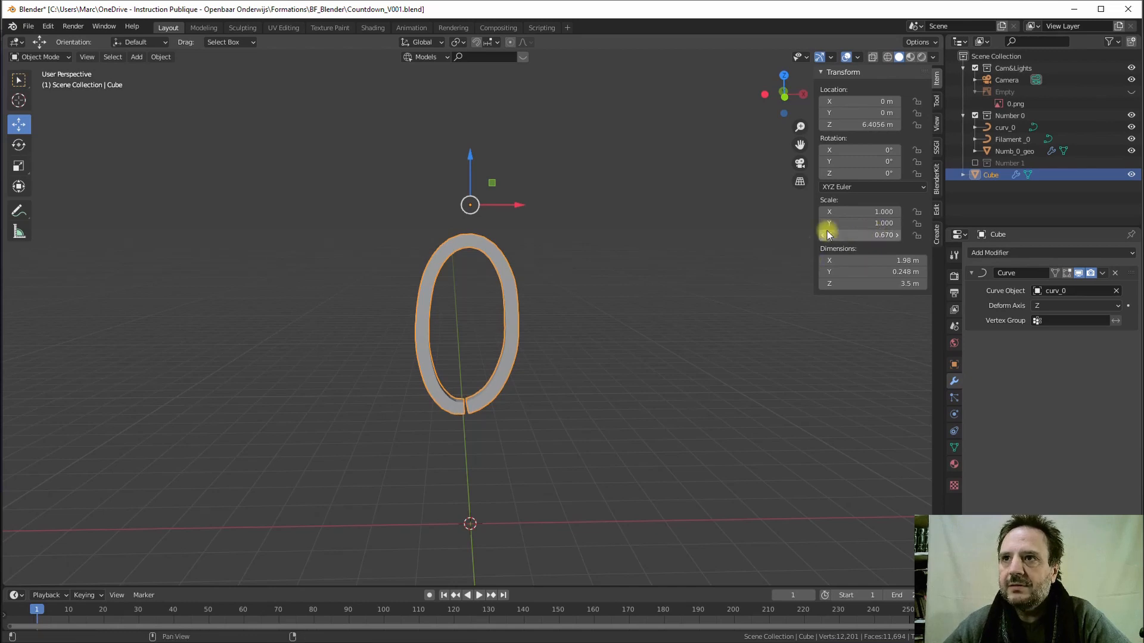
Apply the scale of the curve-deformed bar.
left_click(160, 57)
mouse_move(167, 118)
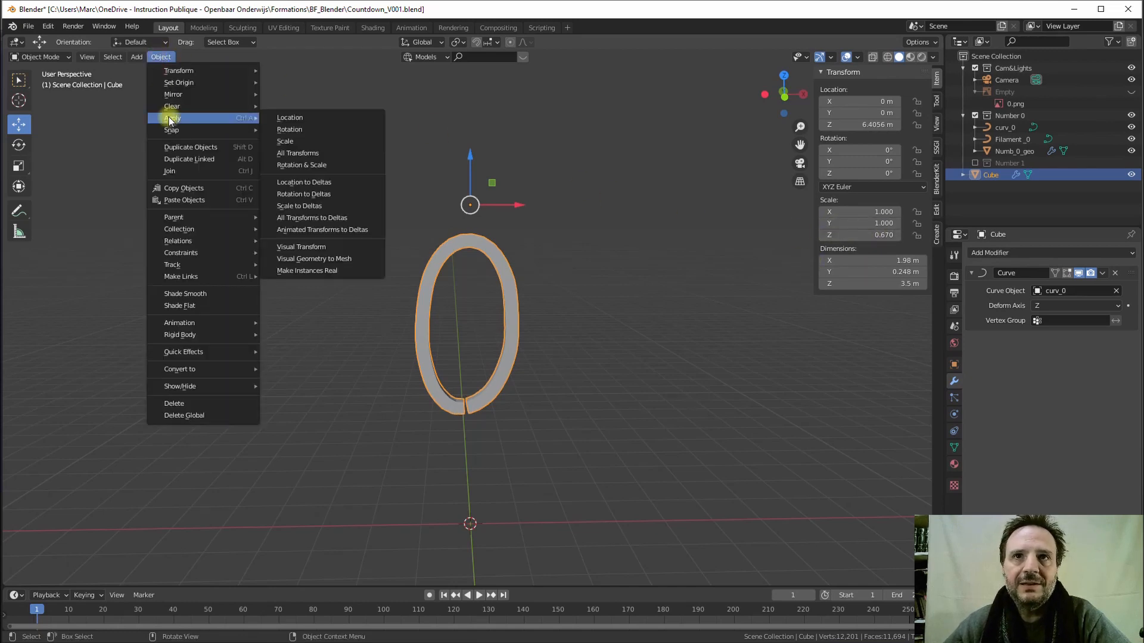
left_click(294, 141)
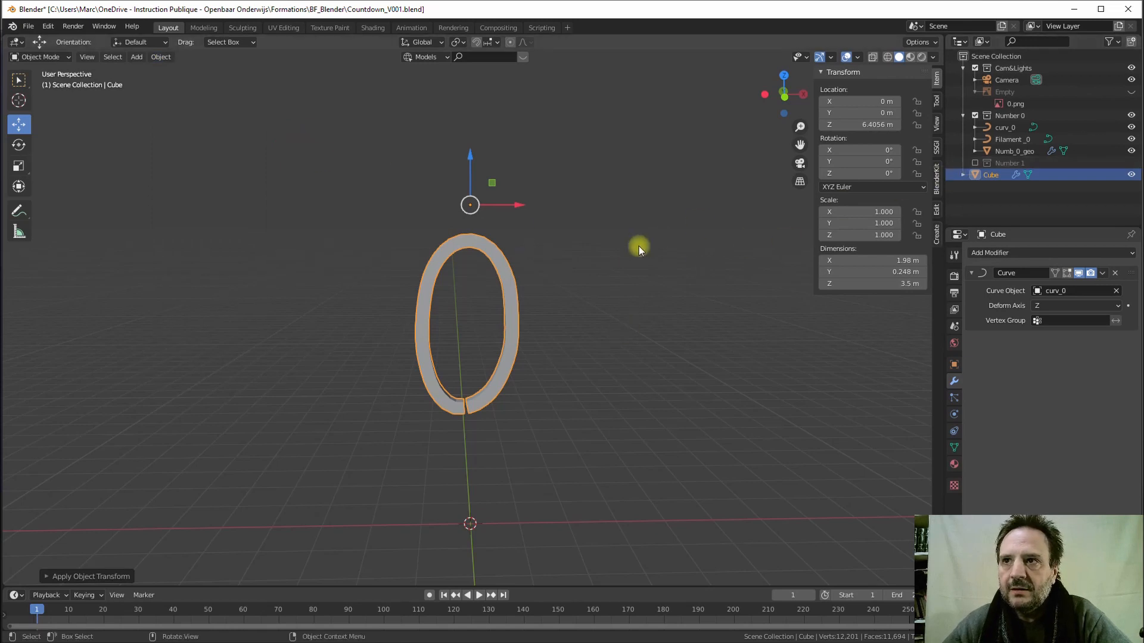
Shift the deformed bar slightly along the curve by setting its Z location to about 6.42 m.
scroll(472, 305, "up", 3)
middle_click_drag(515, 329, 536, 244)
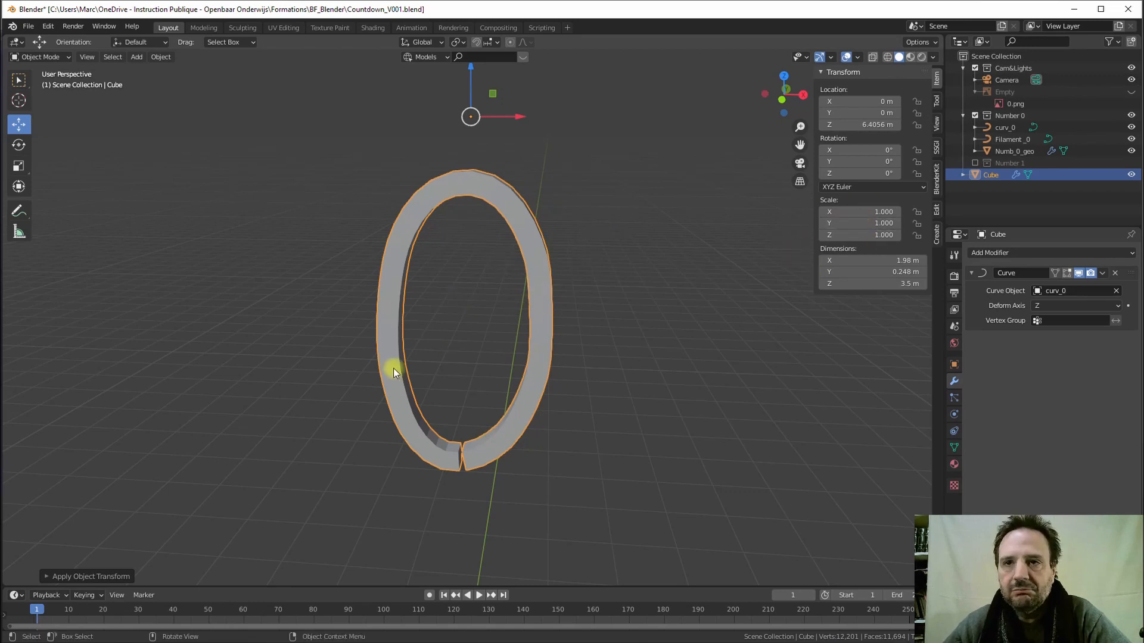
middle_click_drag(460, 421, 534, 387)
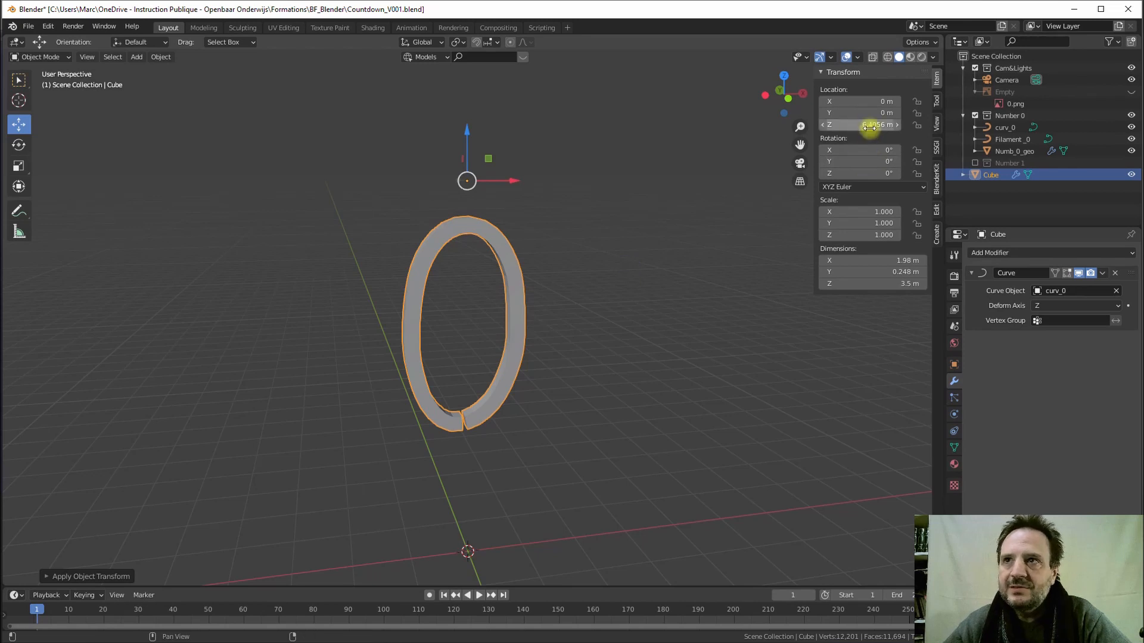
left_click_drag(875, 127, 867, 295)
scroll(437, 304, "up", 3)
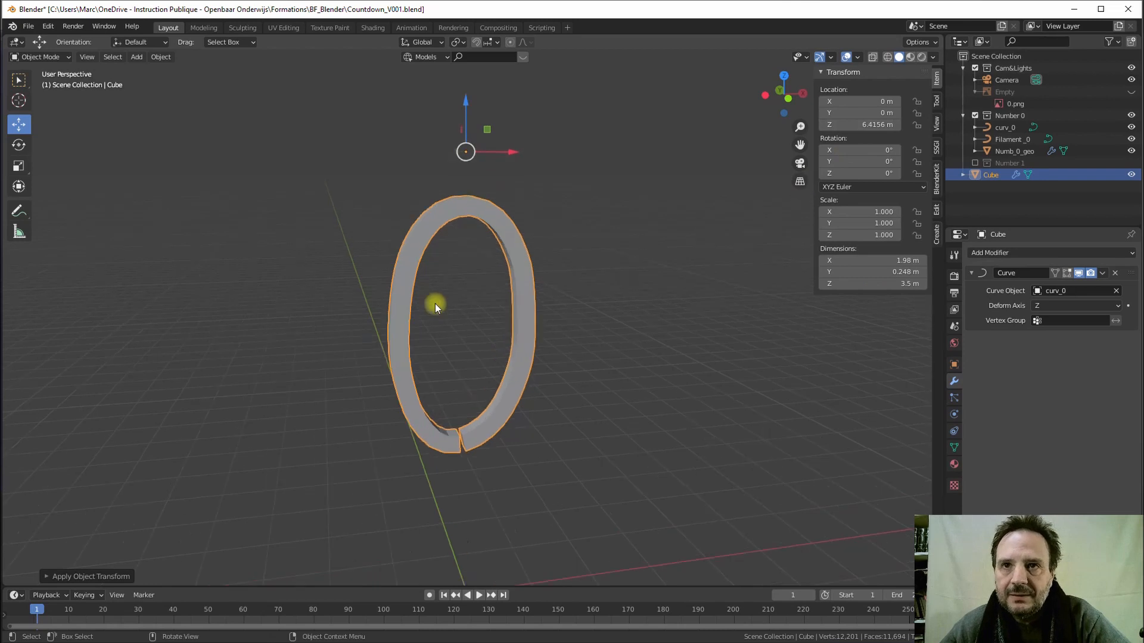
middle_click_drag(513, 330, 482, 338)
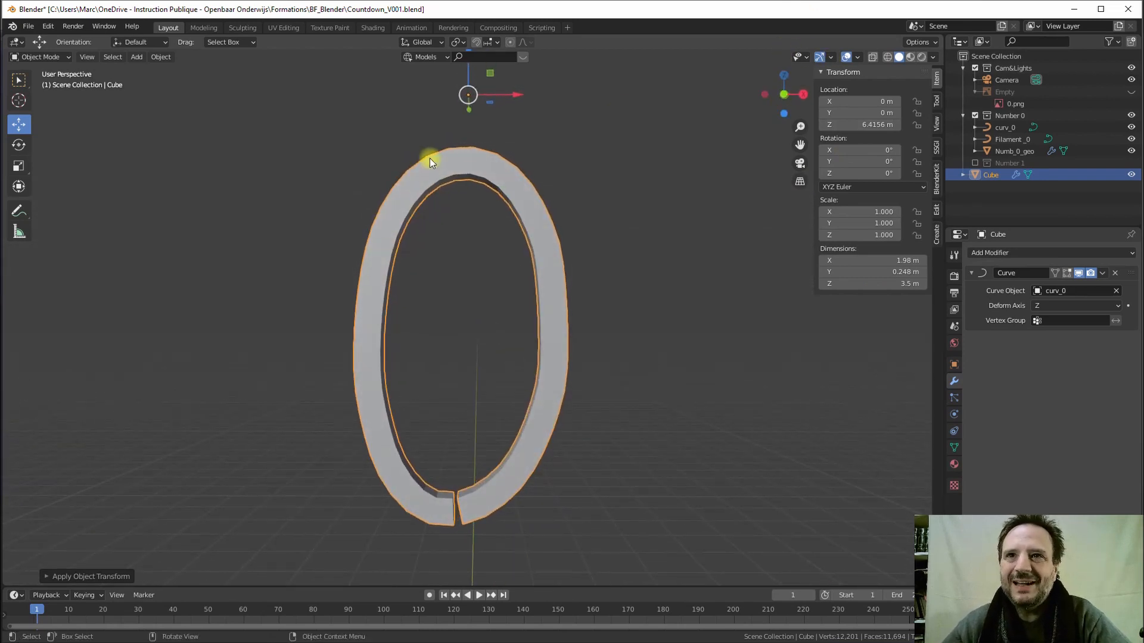
Turn on X-ray and shift the bar's X location to -0.04 m to centre it around the filament.
left_click(873, 58)
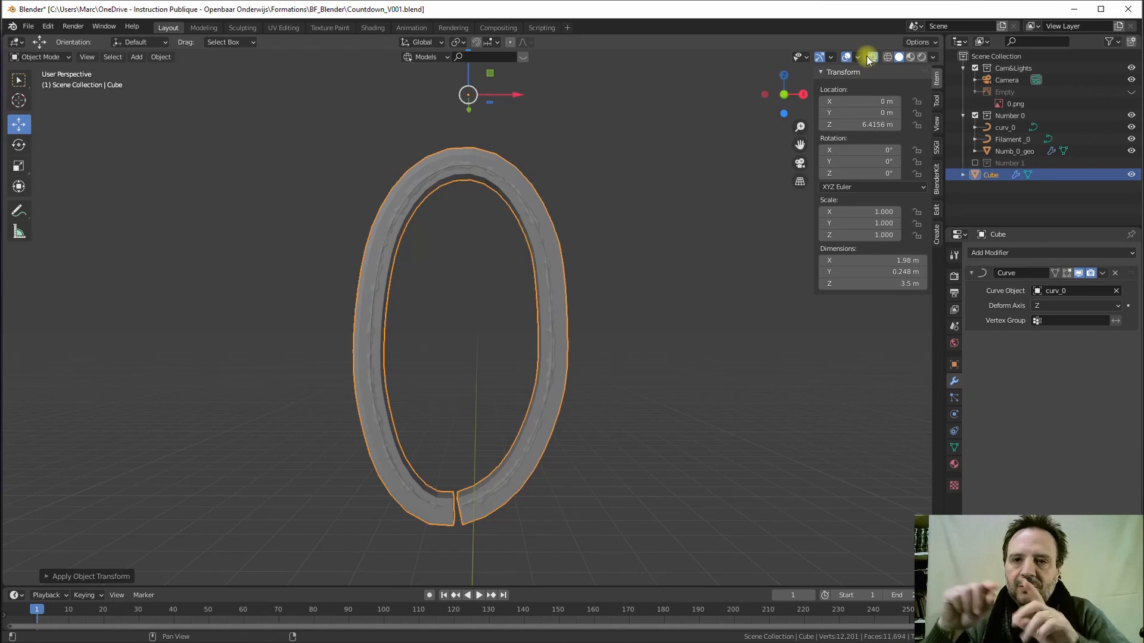
middle_click_drag(567, 220, 505, 153)
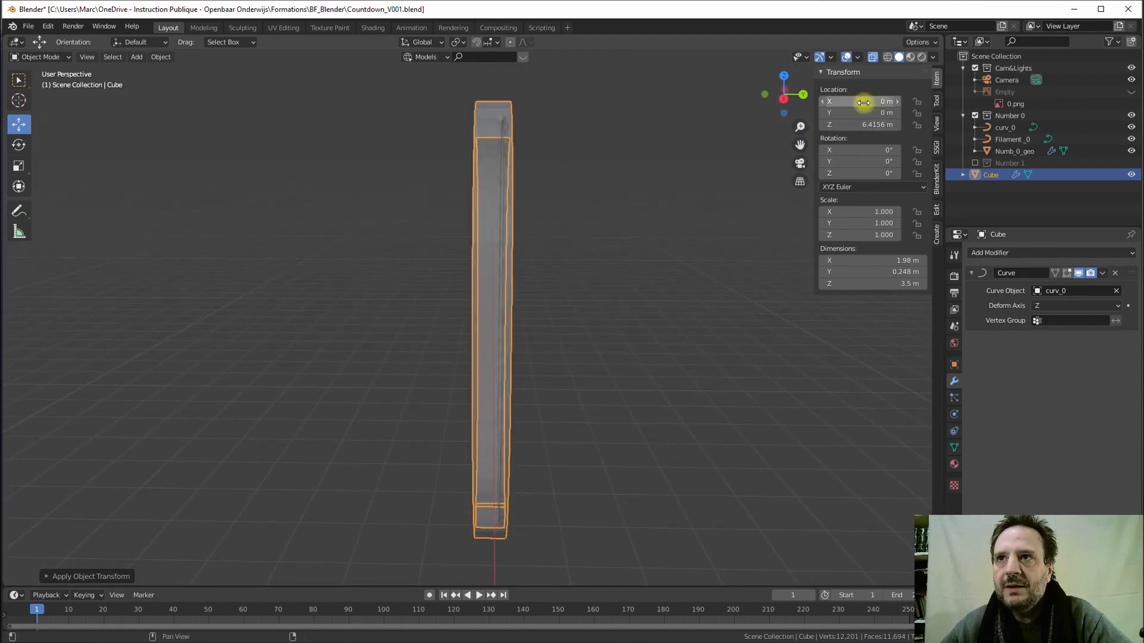
left_click_drag(859, 101, 856, 101)
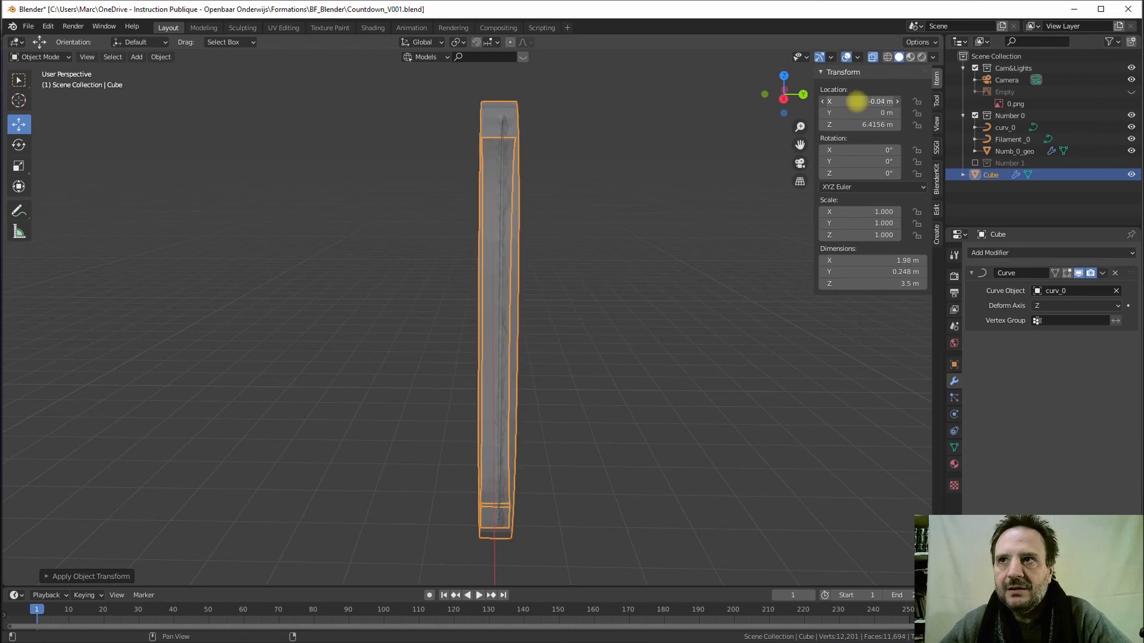
Check the bar's alignment around the filament from several sides and set its X location to -0.05 m.
scroll(555, 248, "down", 3)
middle_click_drag(539, 252, 529, 204)
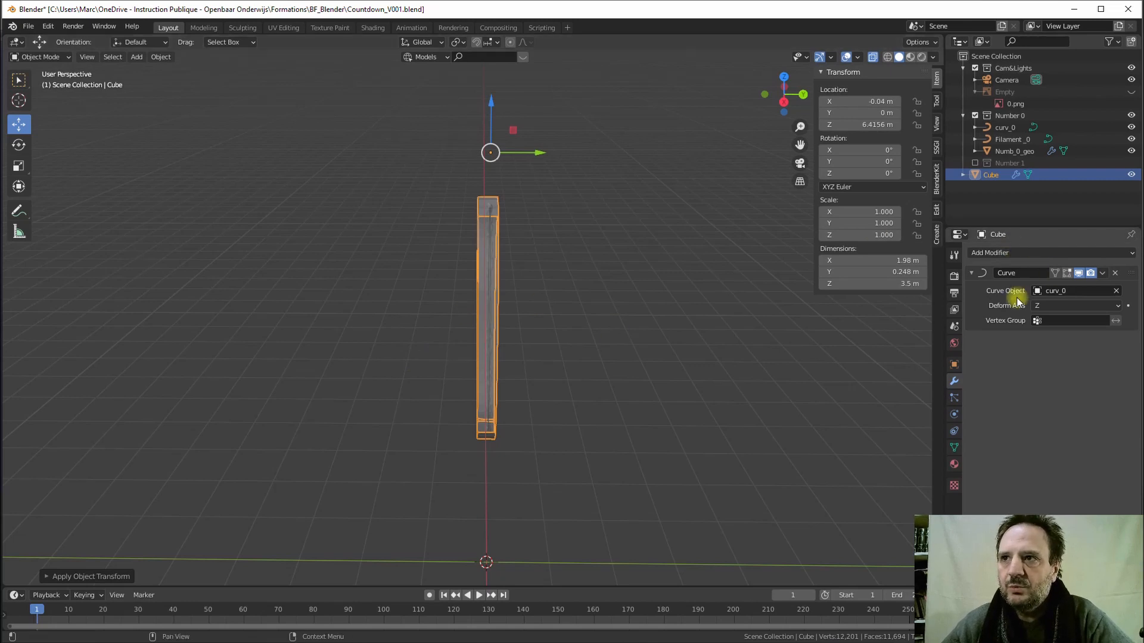
middle_click_drag(572, 149, 644, 170)
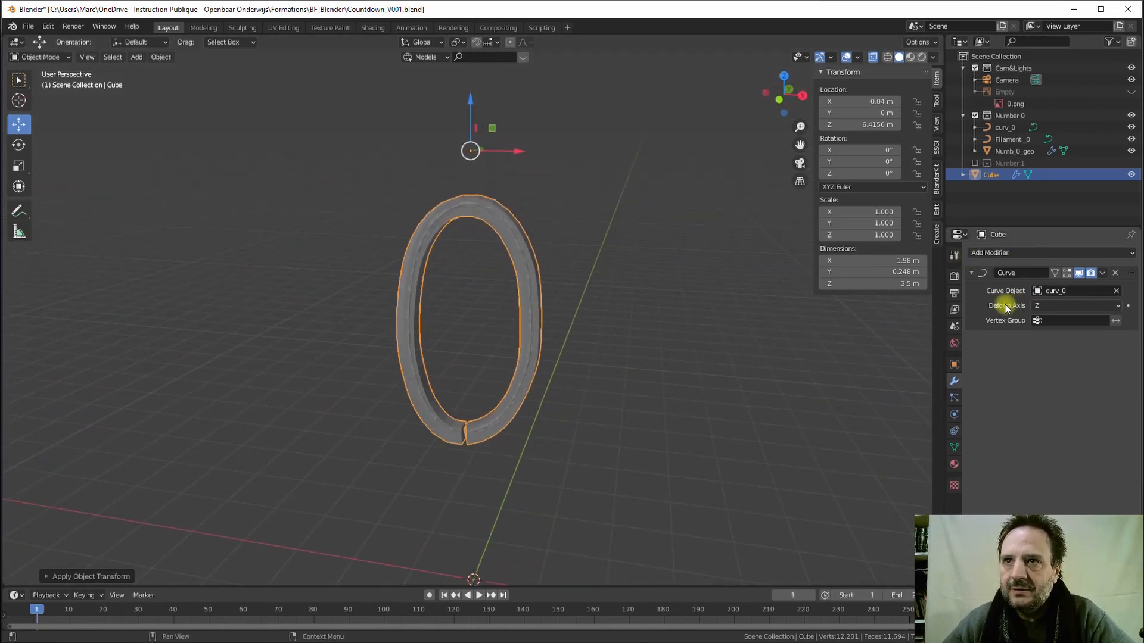
middle_click_drag(478, 275, 430, 326)
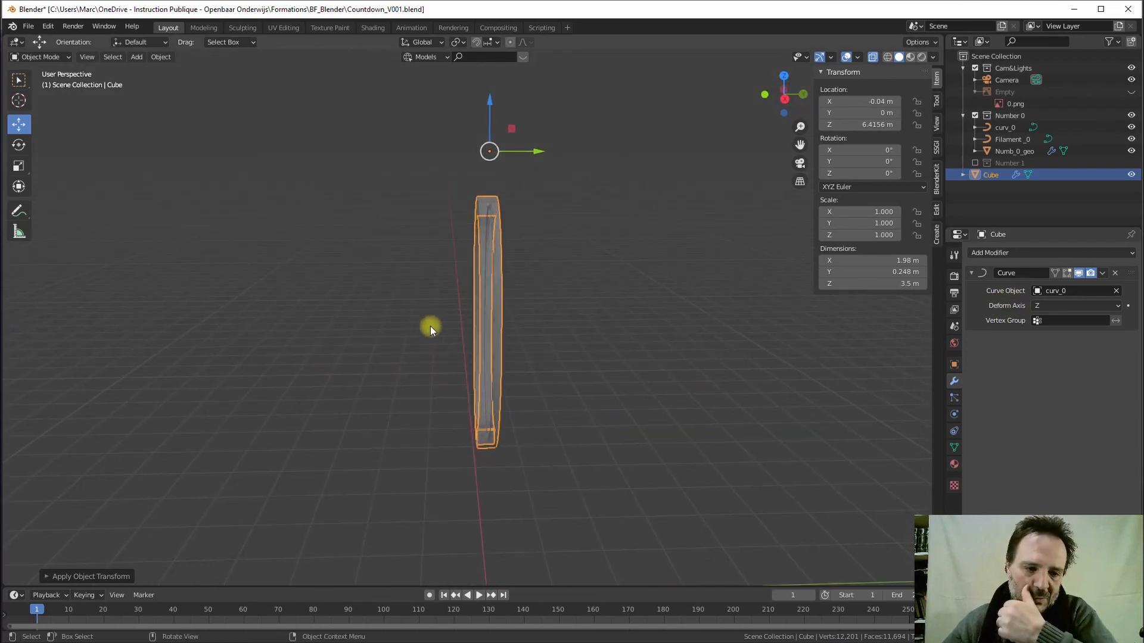
middle_click_drag(534, 216, 555, 328)
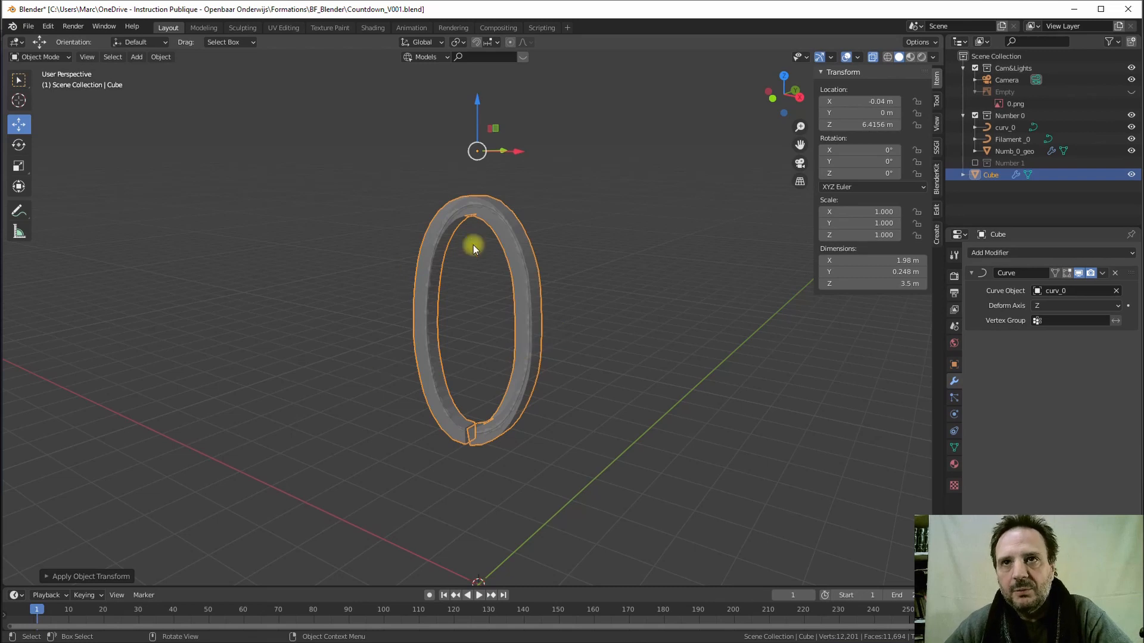
middle_click_drag(473, 244, 370, 306)
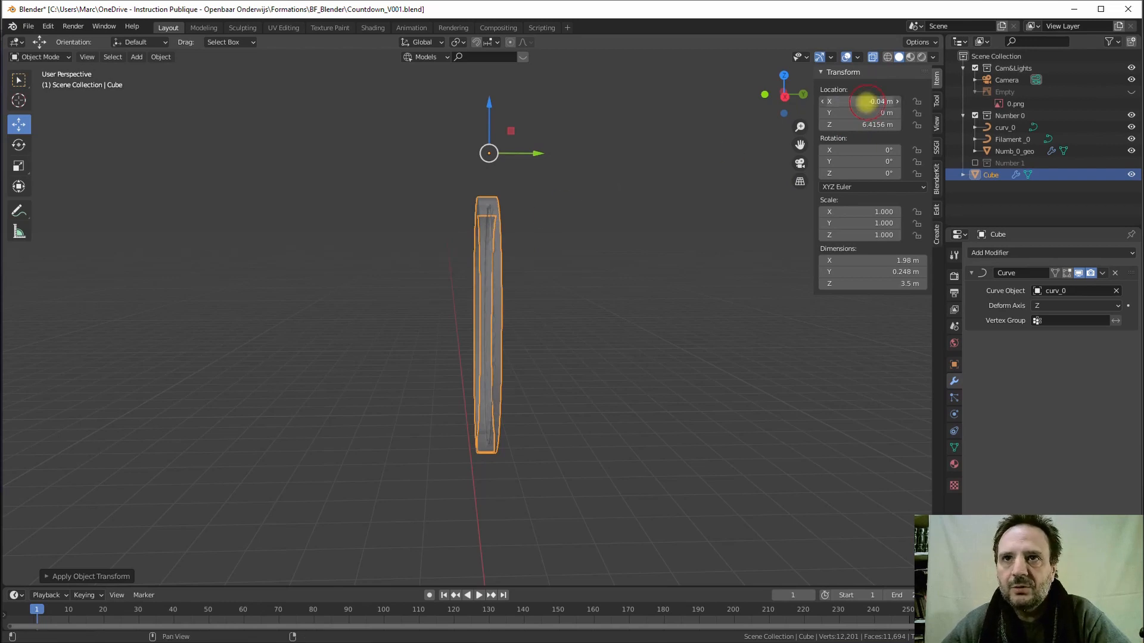
left_click_drag(865, 101, 864, 105)
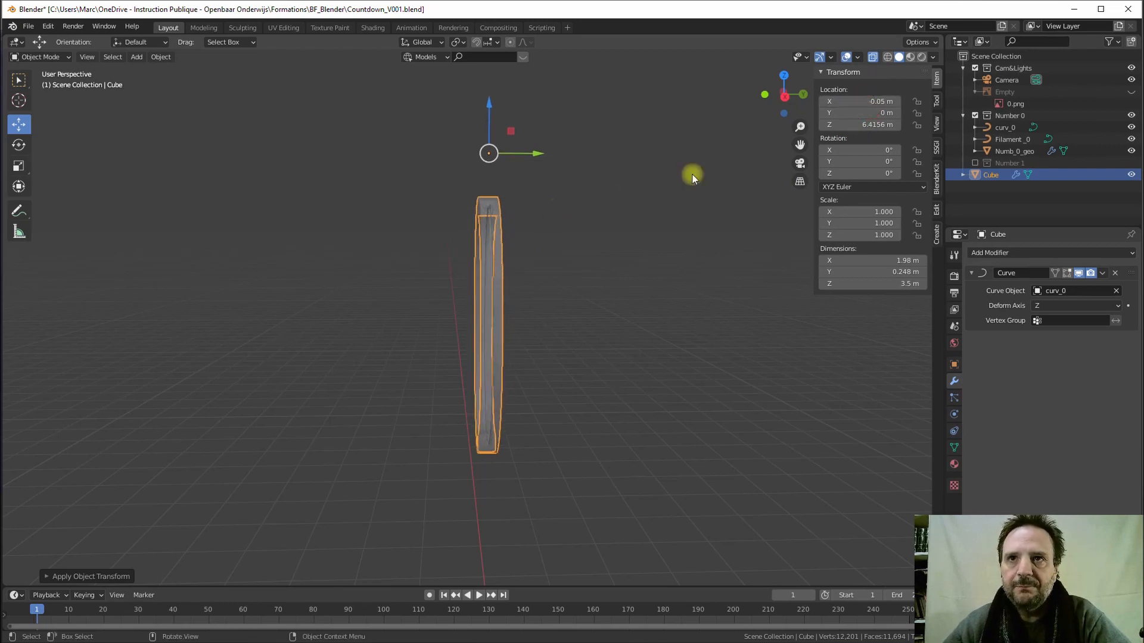
Slide the bar's open ends toward the number's bottom centre by lowering its Z location to about 6.23 m.
middle_click_drag(538, 219, 694, 220)
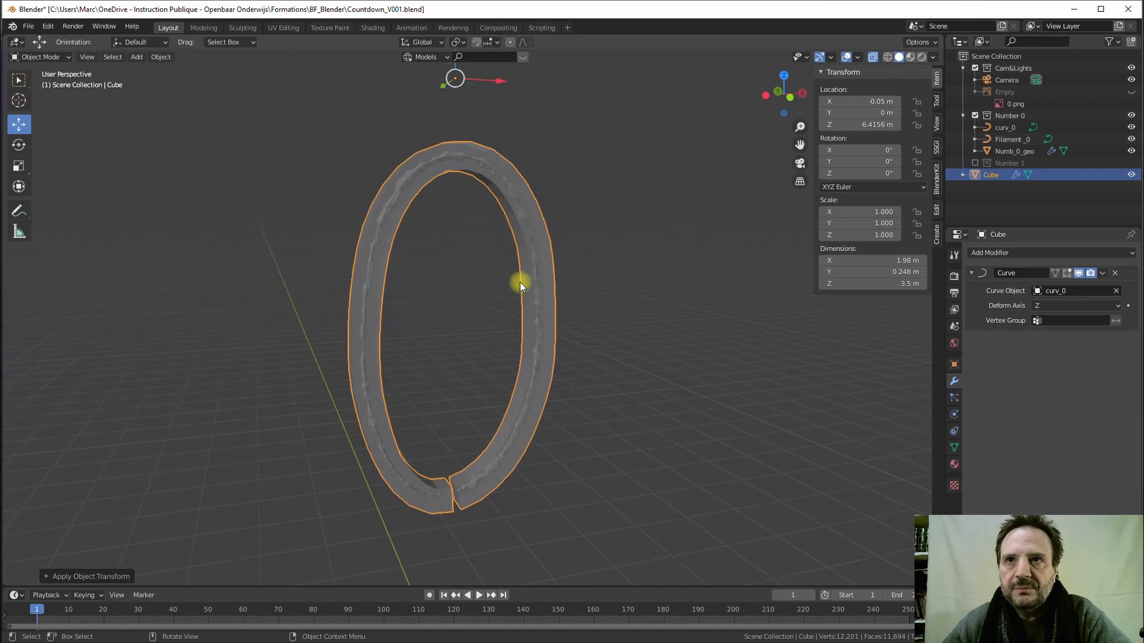
middle_click_drag(520, 282, 467, 335)
scroll(470, 381, "up", 3)
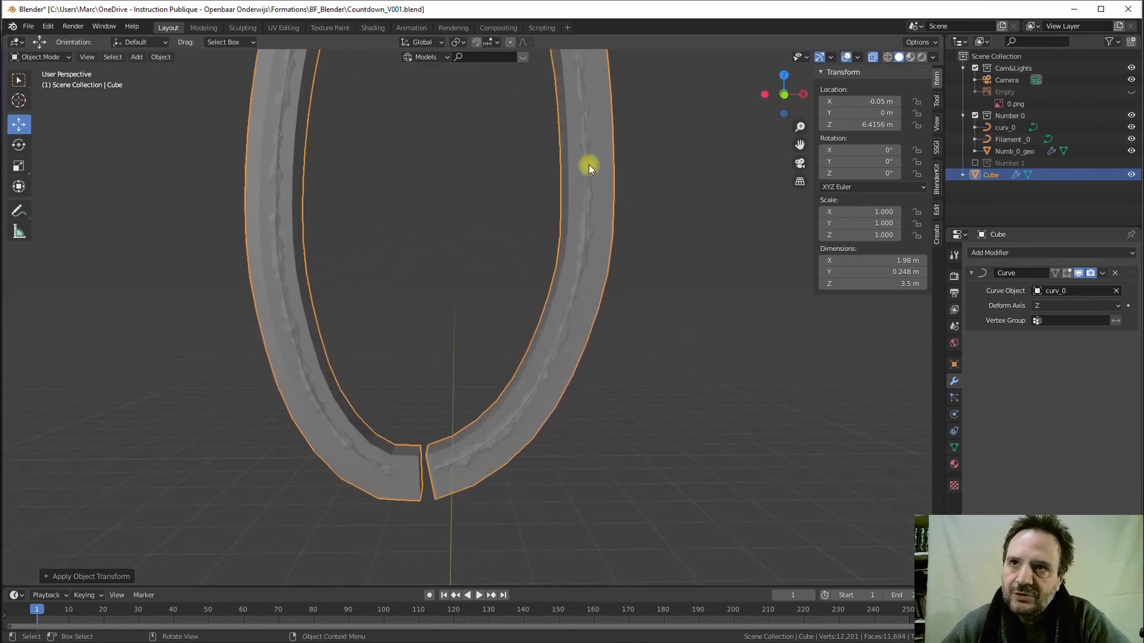
left_click(398, 308)
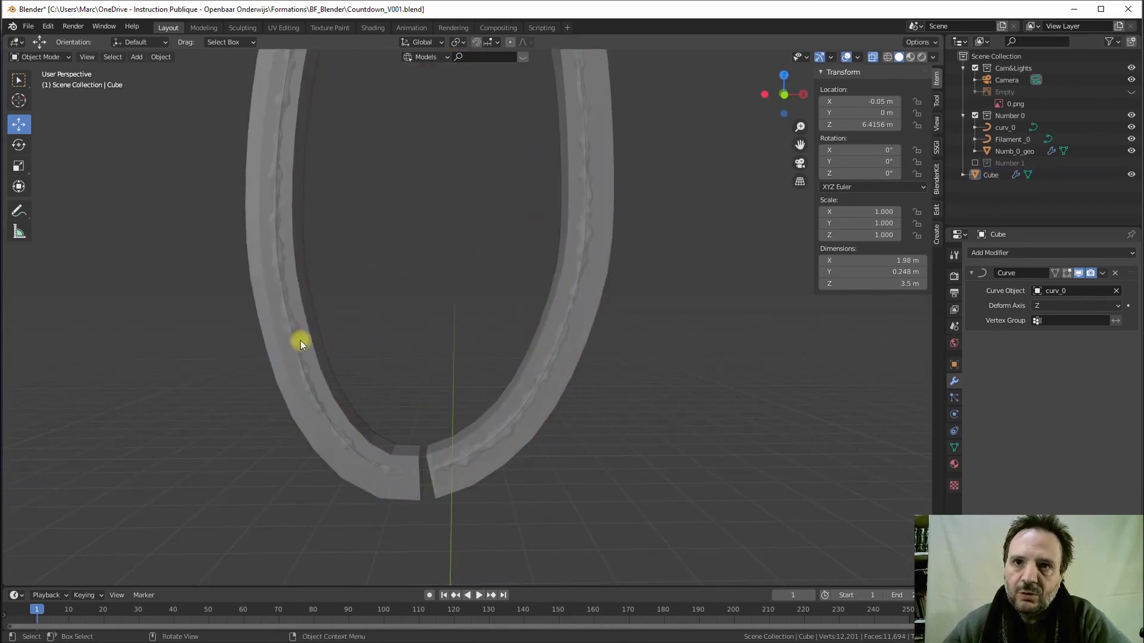
left_click(412, 470)
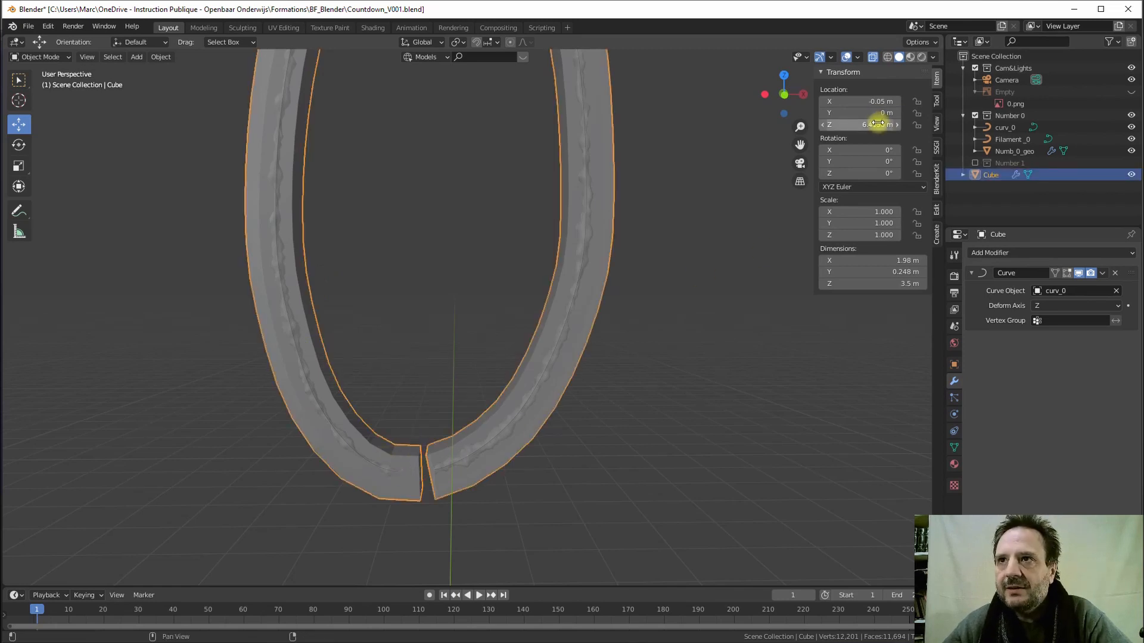
mouse_move(875, 125)
left_mouse_down()
mouse_move(807, 119)
mouse_move(781, 95)
mouse_move(882, 132)
mouse_move(861, 135)
mouse_move(878, 128)
left_mouse_up()
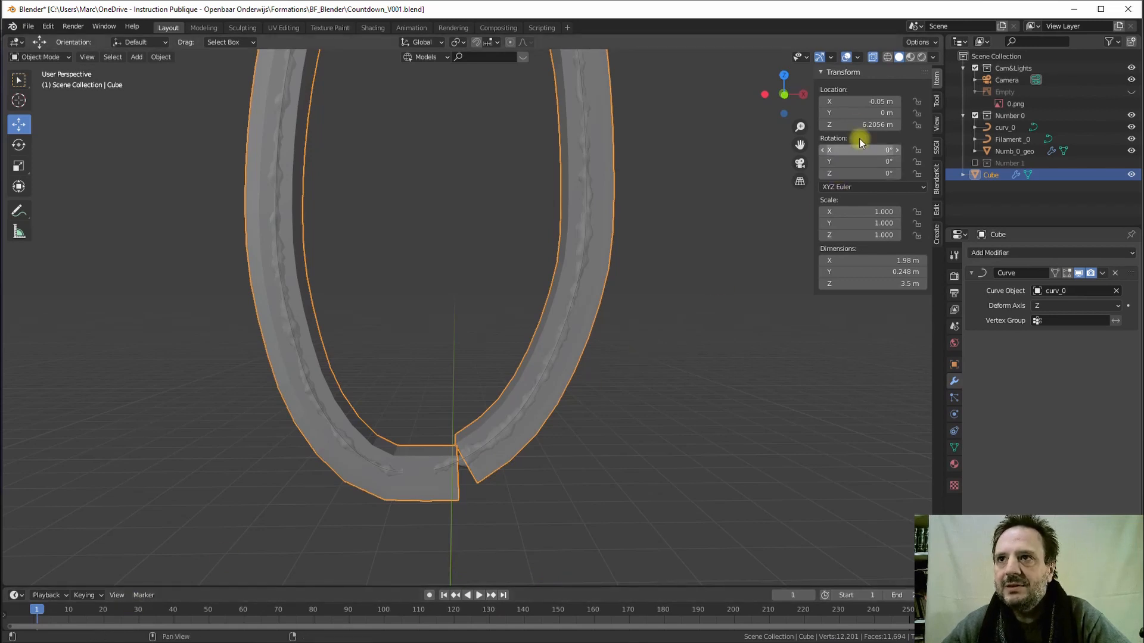
mouse_move(860, 124)
left_mouse_down()
mouse_move(889, 131)
mouse_move(833, 143)
mouse_move(861, 141)
left_mouse_up()
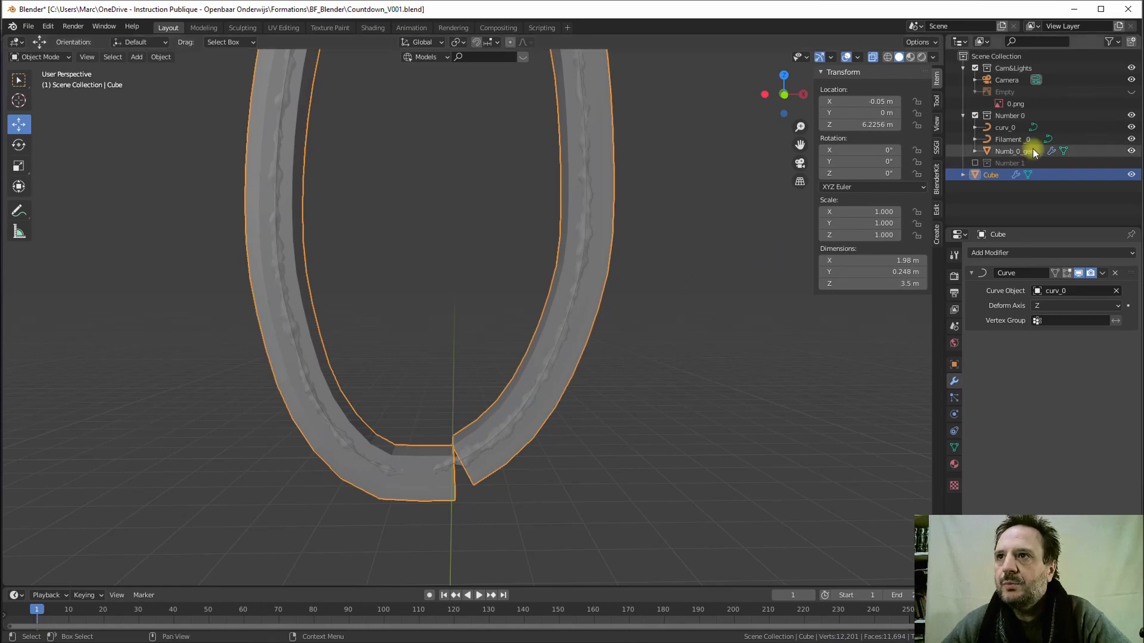
On the curv_0 curve, swing the outer handle of the left bottom end point up to about local X -0.33 m, Z 0.13 m.
left_click(1009, 129)
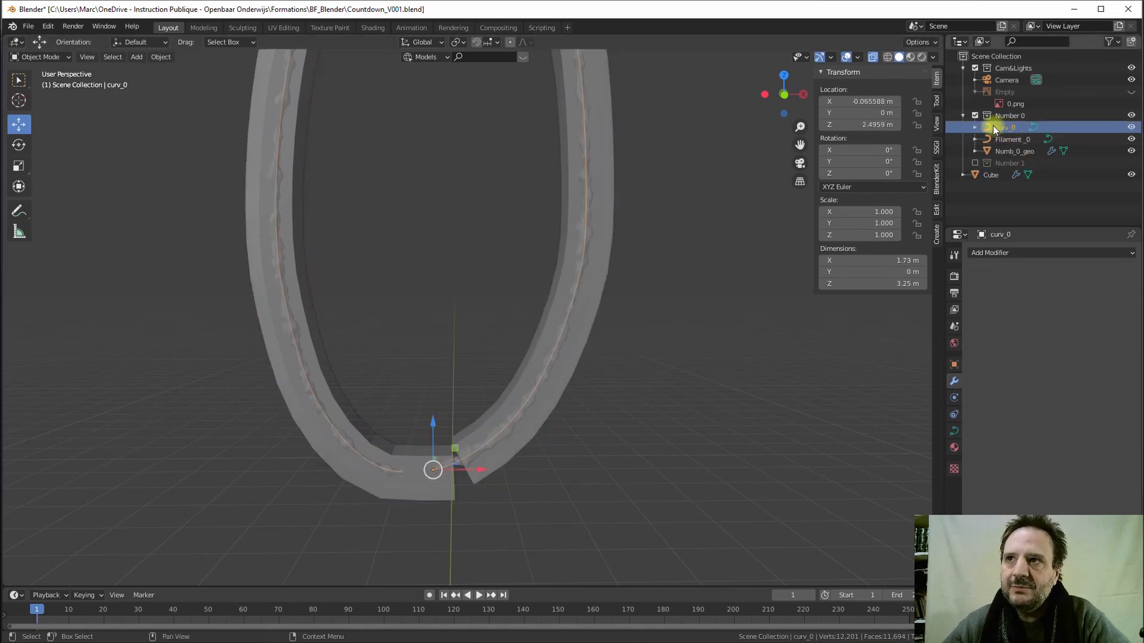
key("Tab")
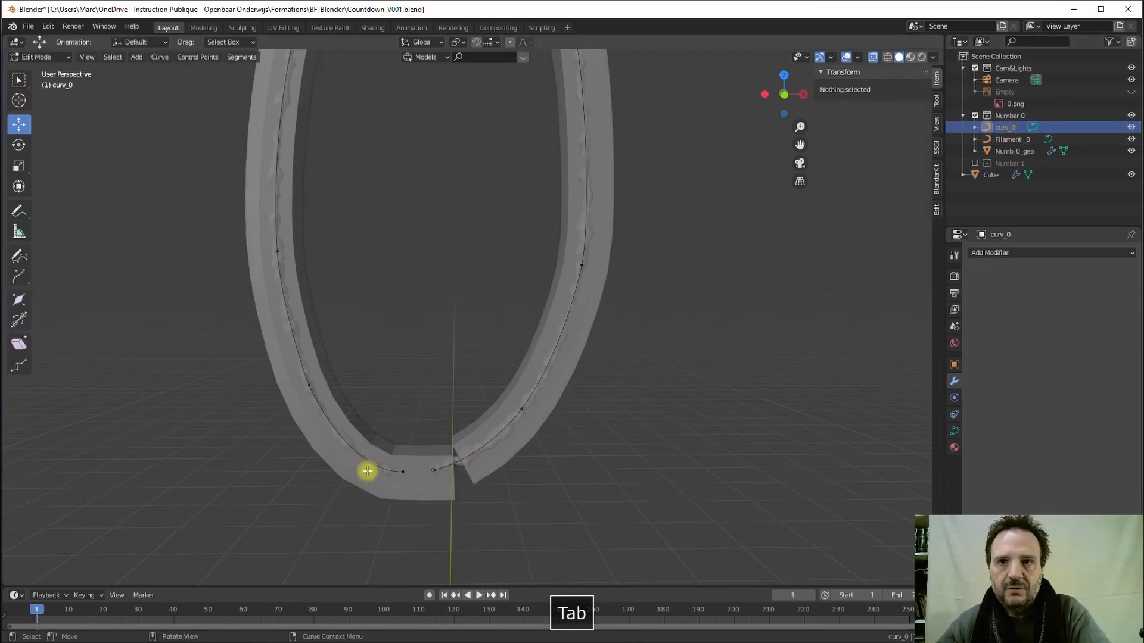
left_click(401, 470)
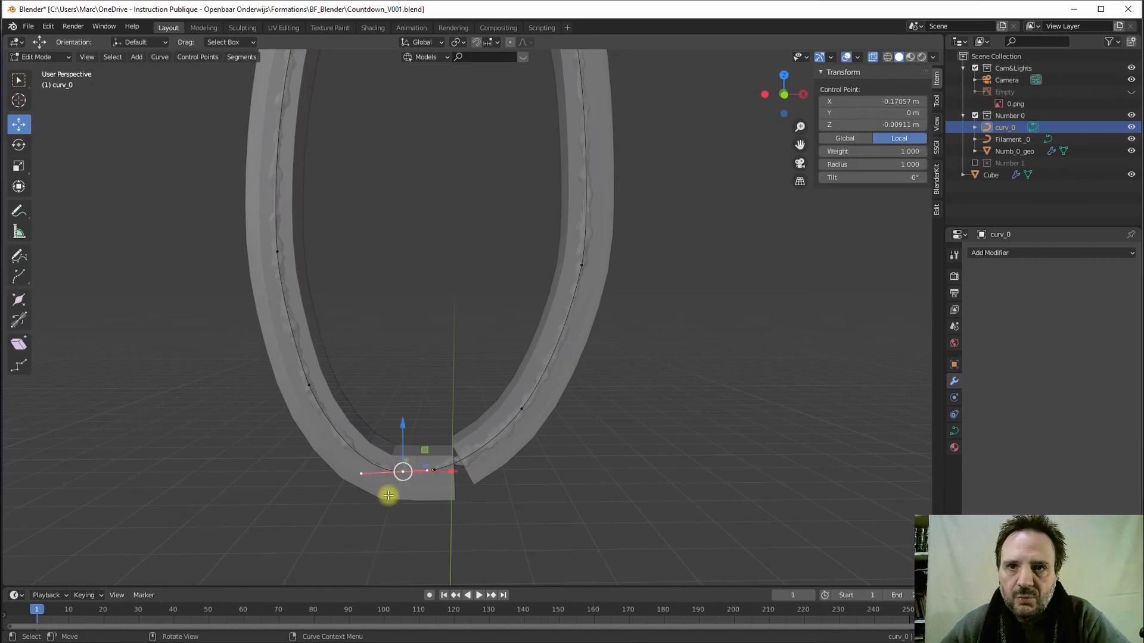
left_click(361, 475)
left_click_drag(362, 466, 373, 440)
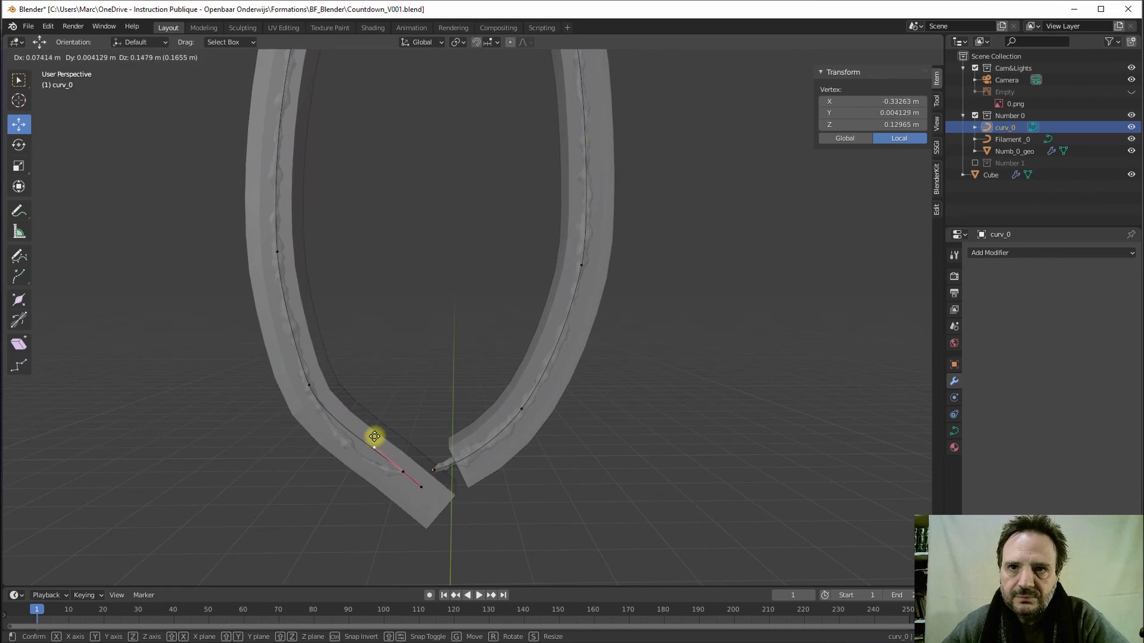
Move curv_0's left bottom end point to about local X -0.2 m, Z -0.03 m and finish editing the curve.
left_click(403, 471)
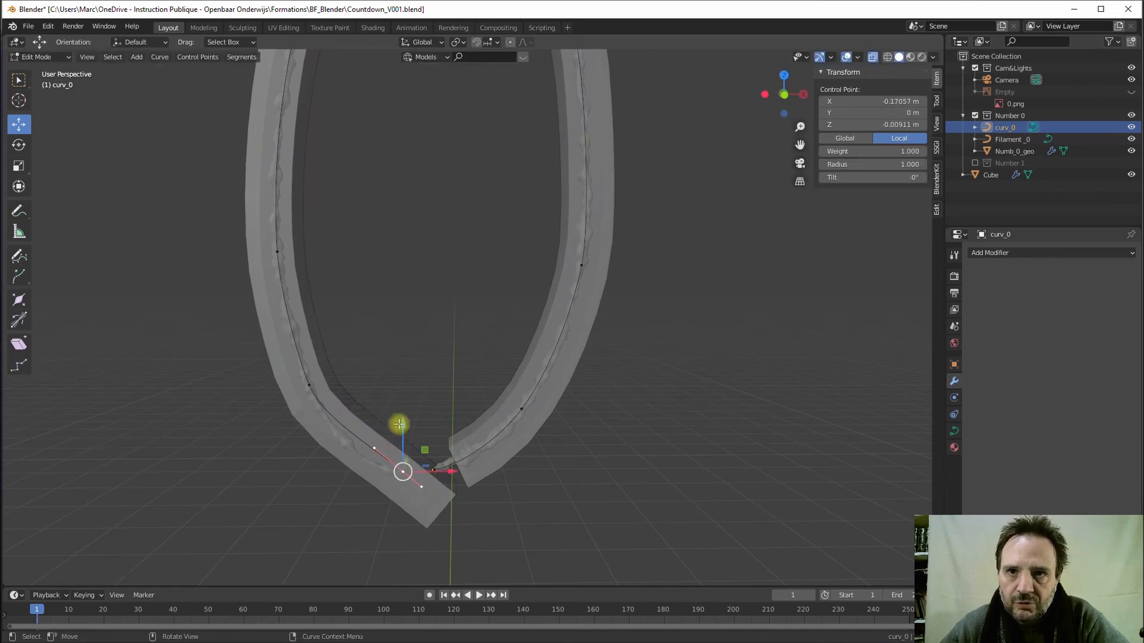
left_click_drag(397, 427, 398, 432)
left_click_drag(430, 474, 434, 474)
middle_click_drag(435, 474, 385, 513)
scroll(422, 495, "up", 3)
scroll(386, 513, "down", 3)
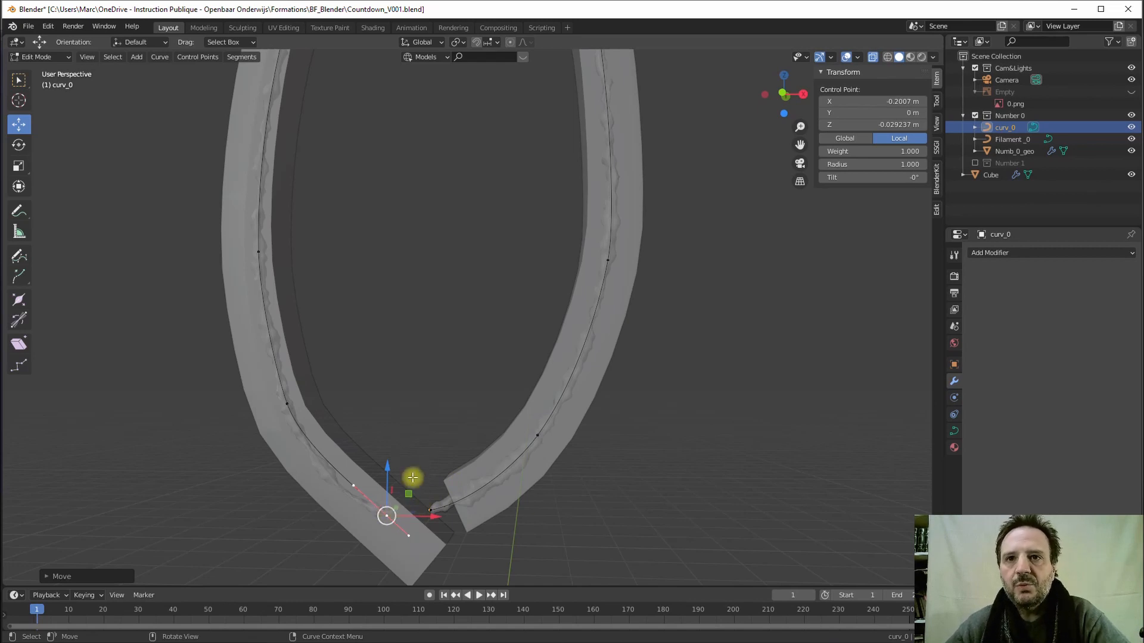
middle_click_drag(397, 485, 345, 485)
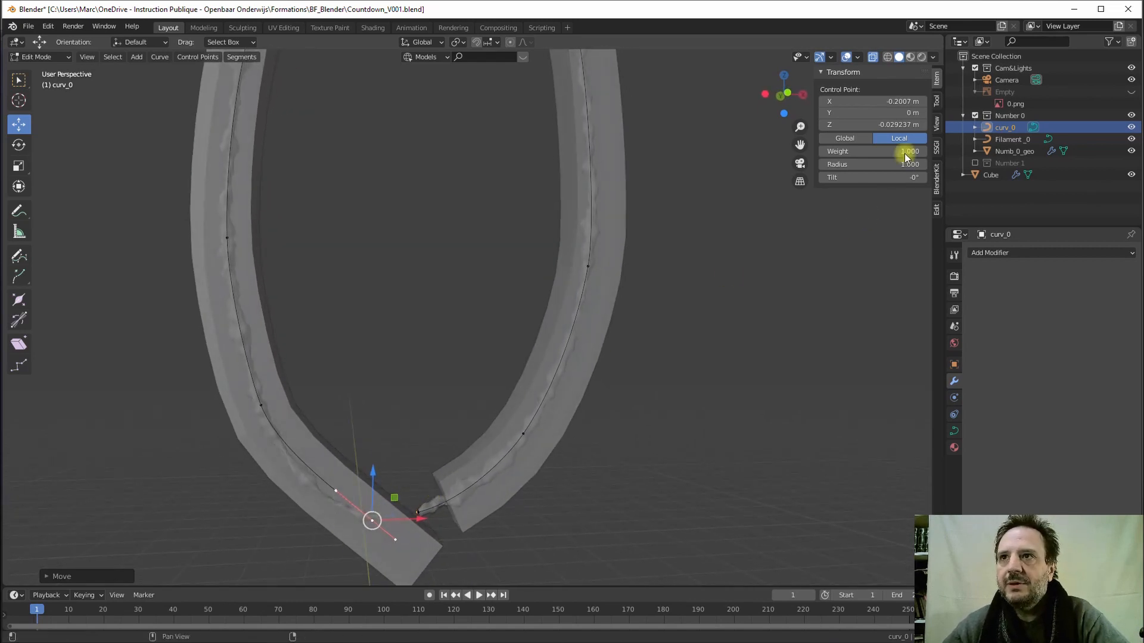
key("Tab")
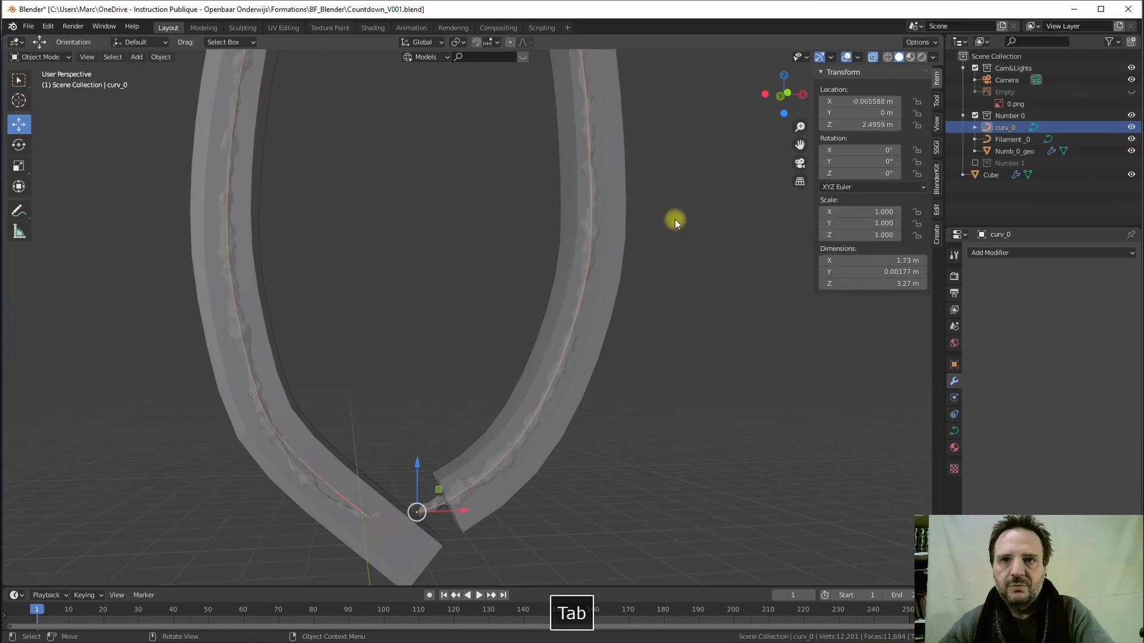
Rename the Cube object to Mask_num_0 and move it into the Number 0 collection.
left_click(630, 130)
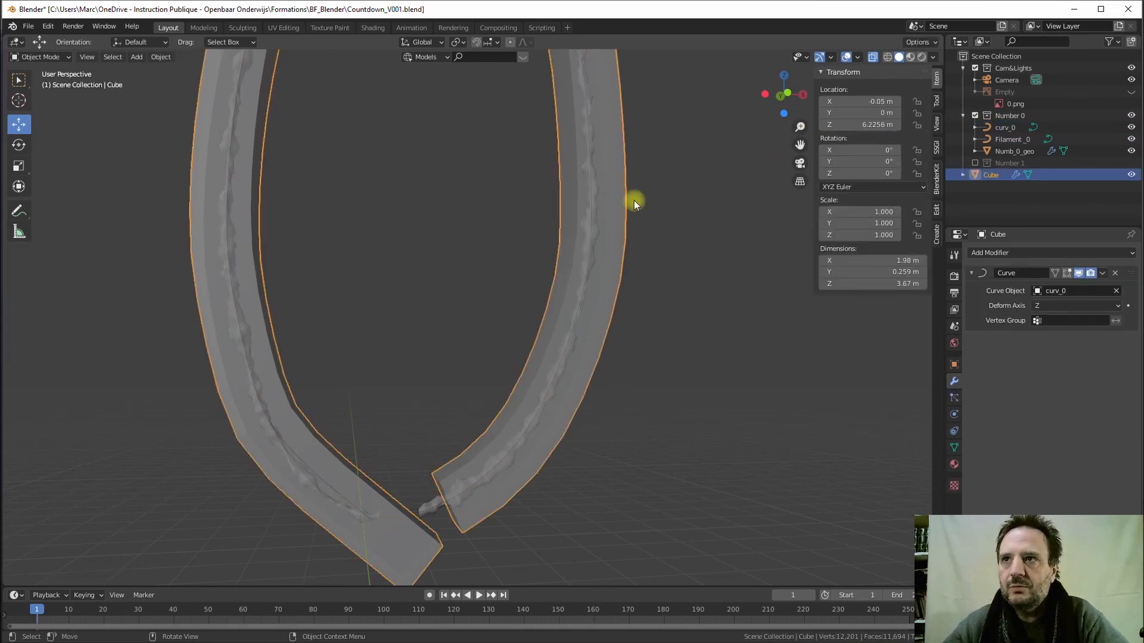
double_click(992, 175)
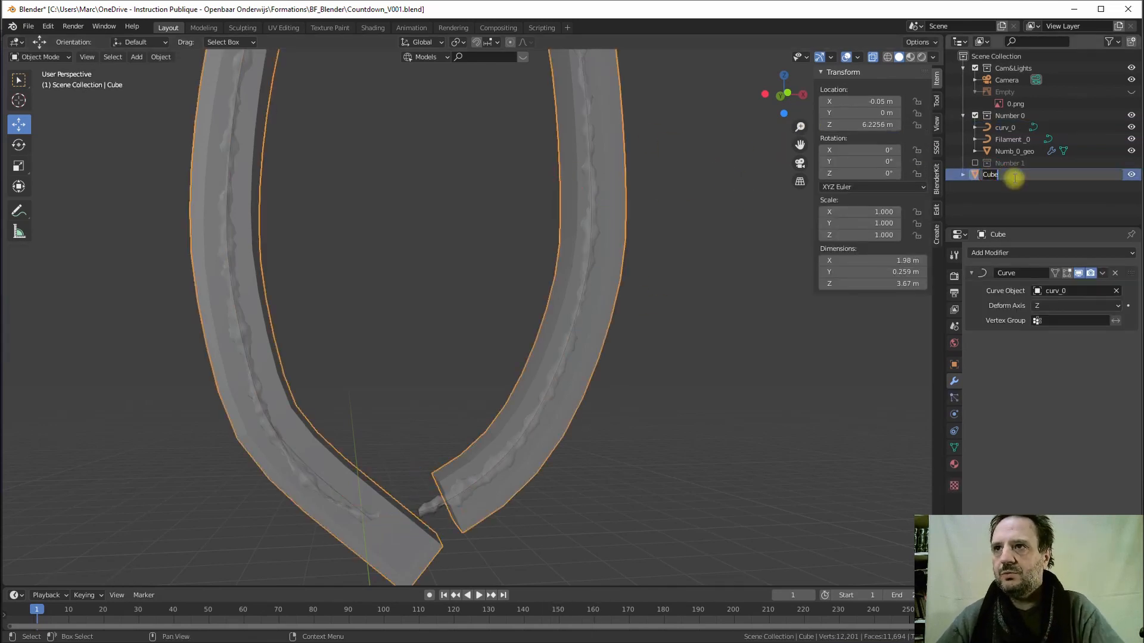
type("Mask")
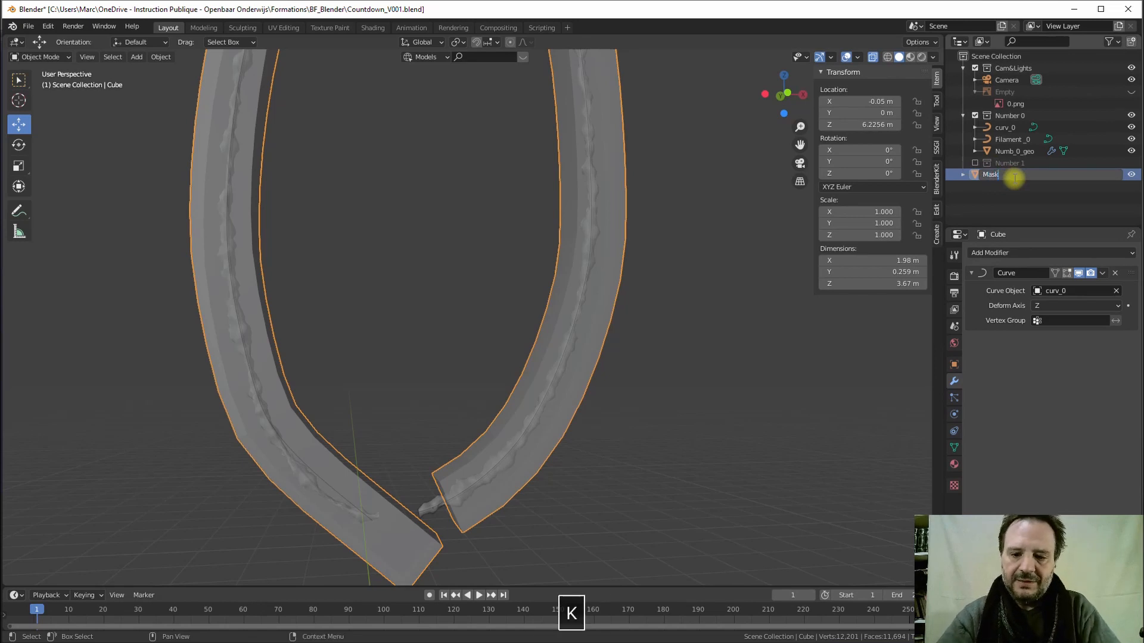
type("+num")
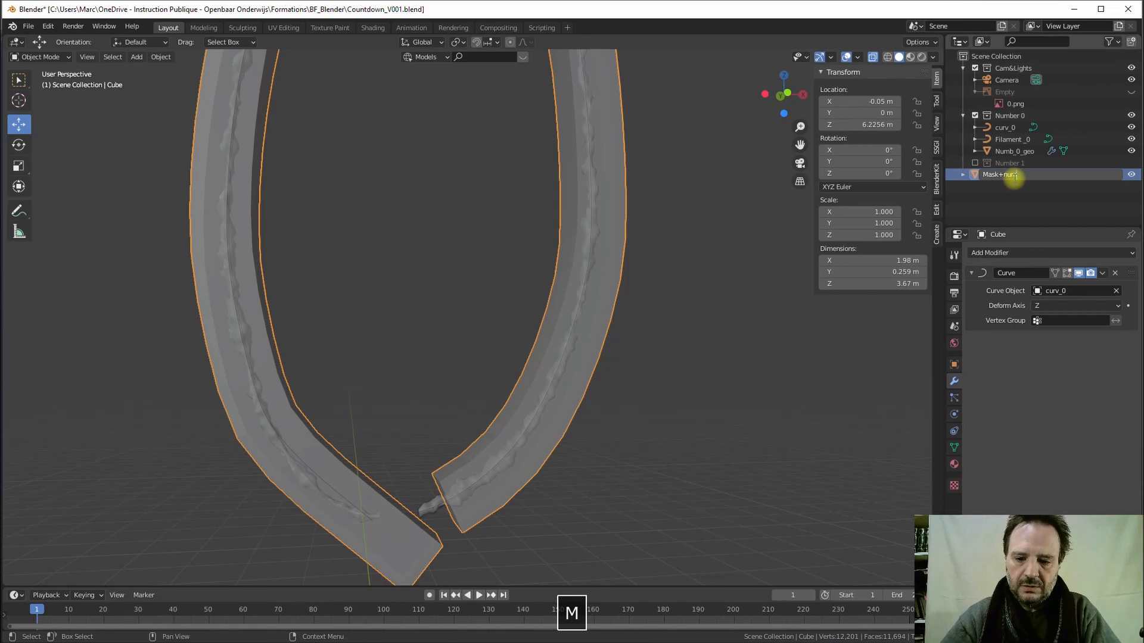
type("8")
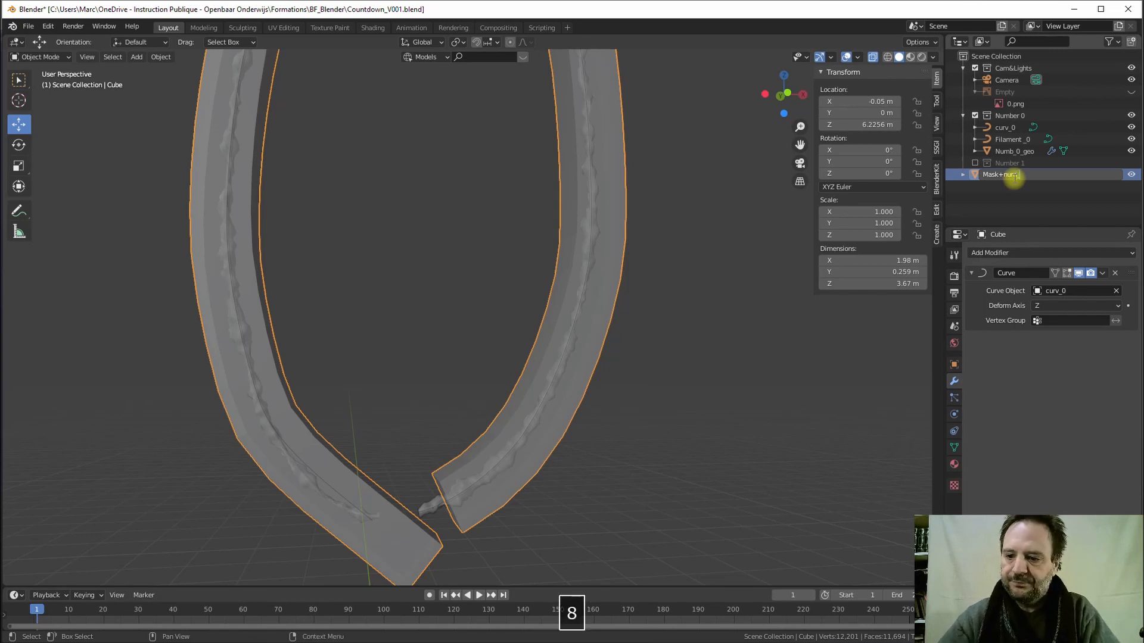
type("1")
key("BackSpace")
type("0")
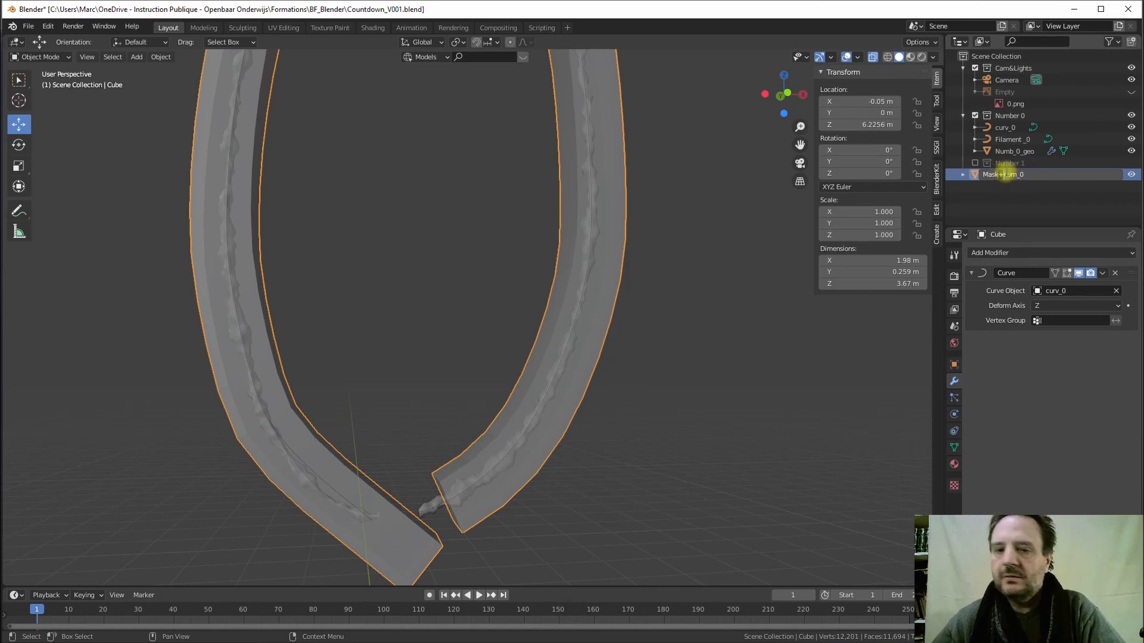
key("Return")
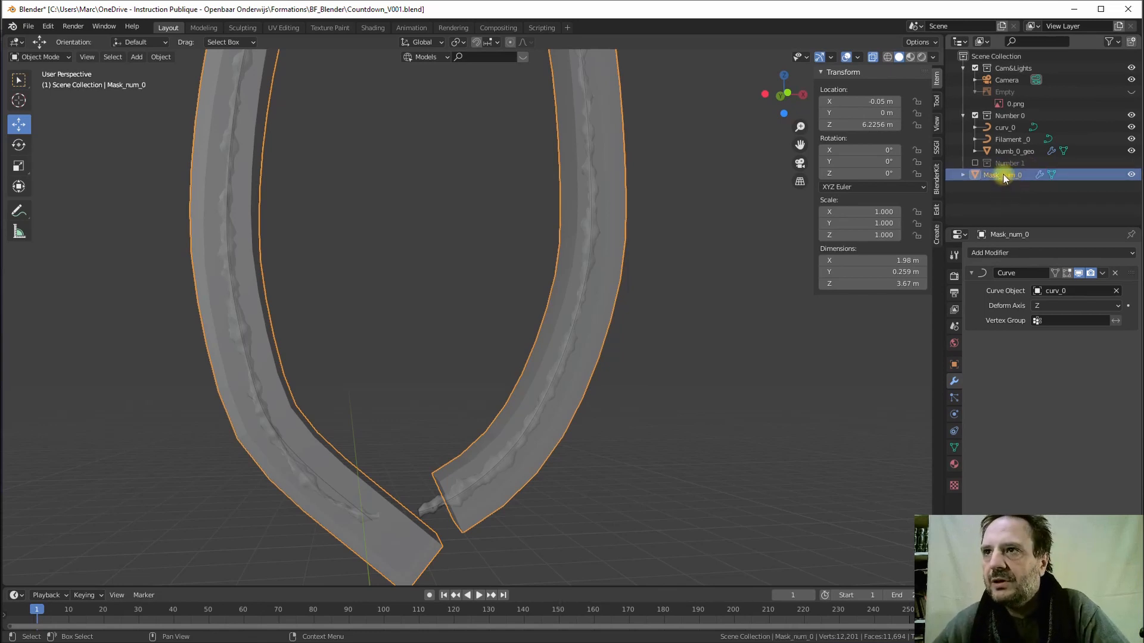
left_click_drag(996, 180, 1000, 116)
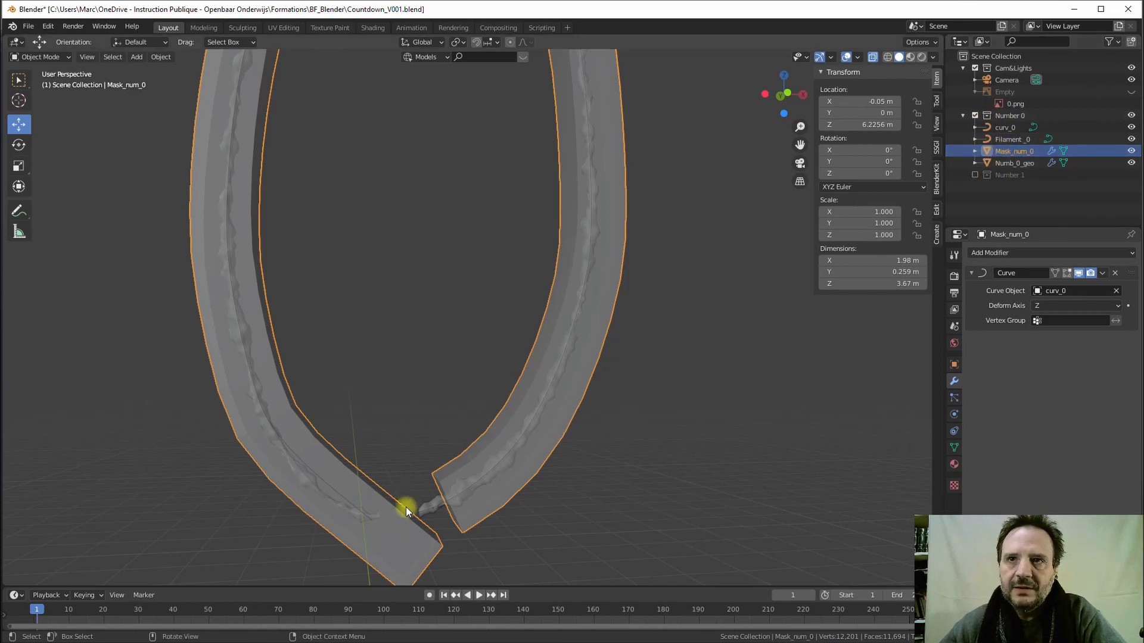
Slide the Mask_num_0 tube along the curve by setting its Z location to about 6.35 m, and check the whole number.
mouse_move(870, 125)
left_mouse_down()
mouse_move(699, 141)
mouse_move(889, 166)
mouse_move(858, 168)
mouse_move(882, 165)
mouse_move(873, 126)
left_mouse_up()
scroll(599, 181, "down", 3)
mouse_move(609, 158)
middle_mouse_down()
mouse_move(561, 200)
mouse_move(529, 206)
mouse_move(549, 123)
mouse_move(611, 177)
mouse_move(574, 149)
mouse_move(569, 184)
mouse_move(605, 186)
mouse_move(593, 168)
middle_mouse_up()
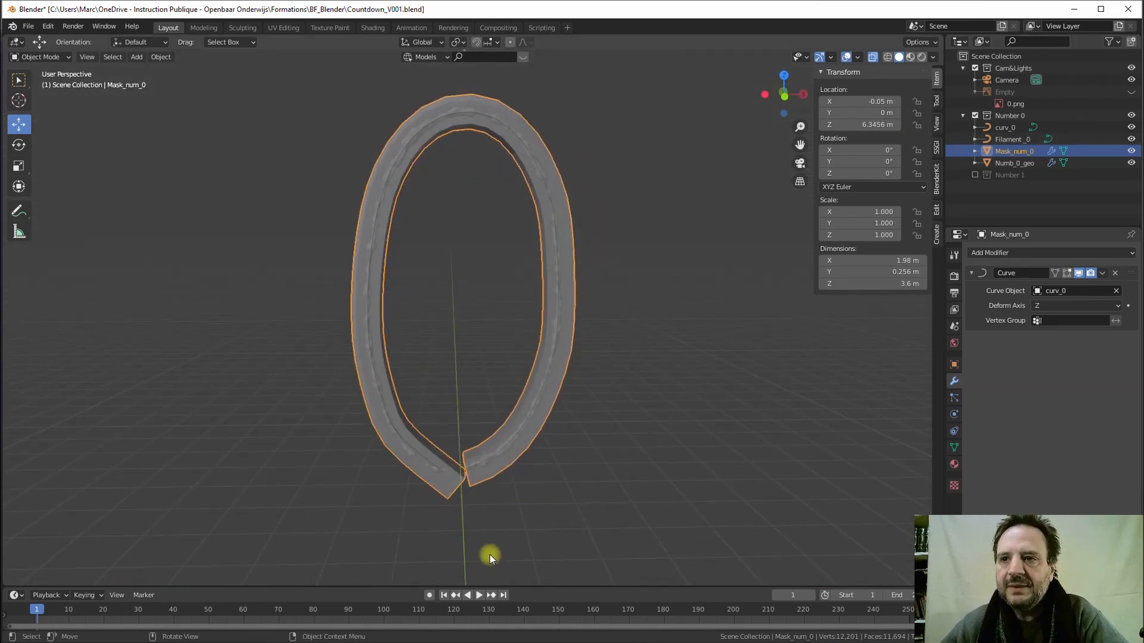
middle_click_drag(542, 193, 563, 183)
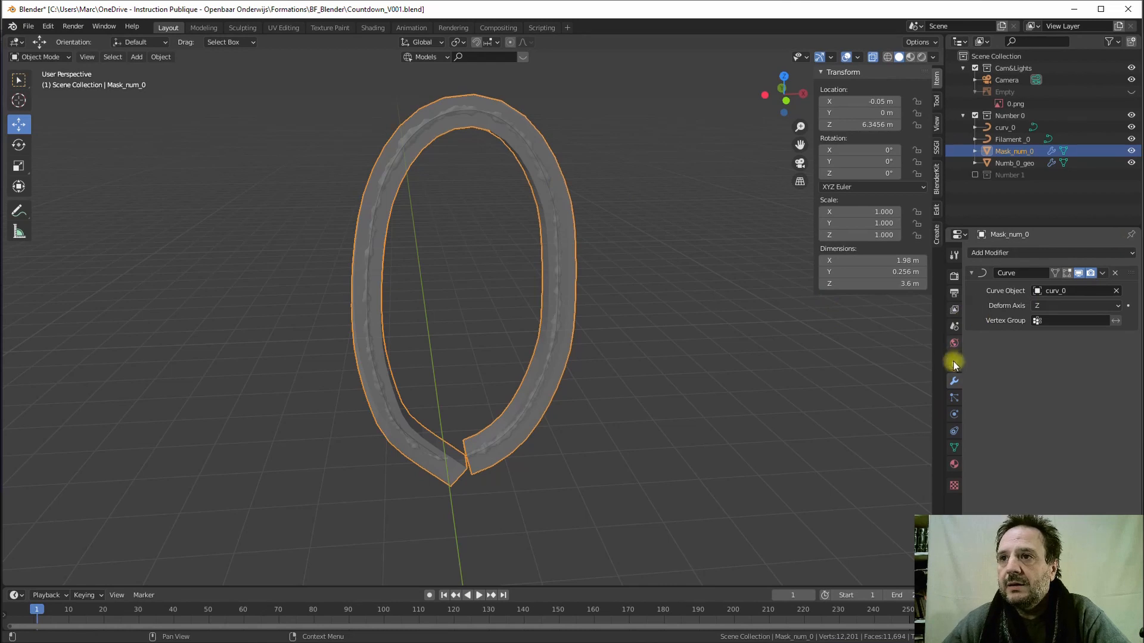
Create a new material on Mask_num_0 and set its surface shader to Transparent BSDF.
left_click(954, 465)
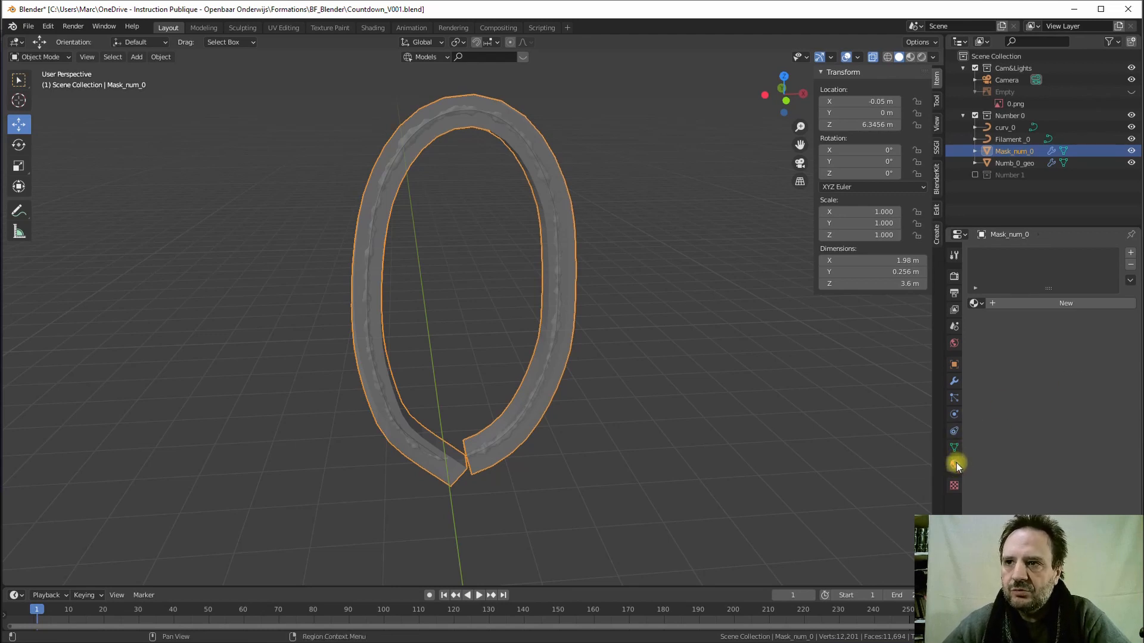
left_click(1044, 304)
left_click(1055, 375)
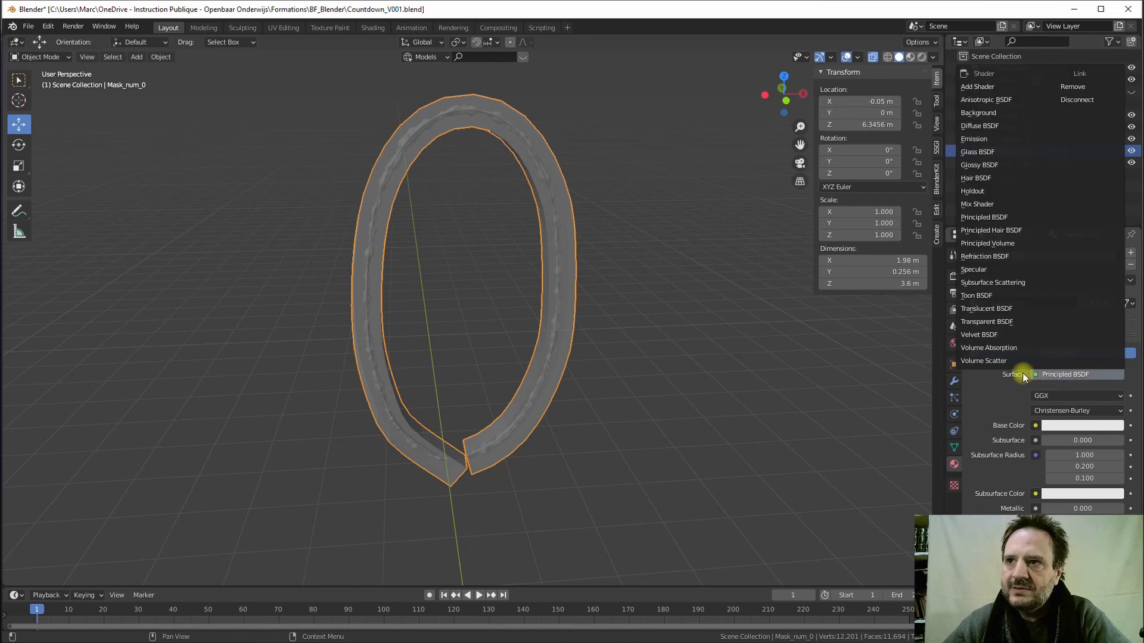
left_click(1020, 373)
left_click(1049, 375)
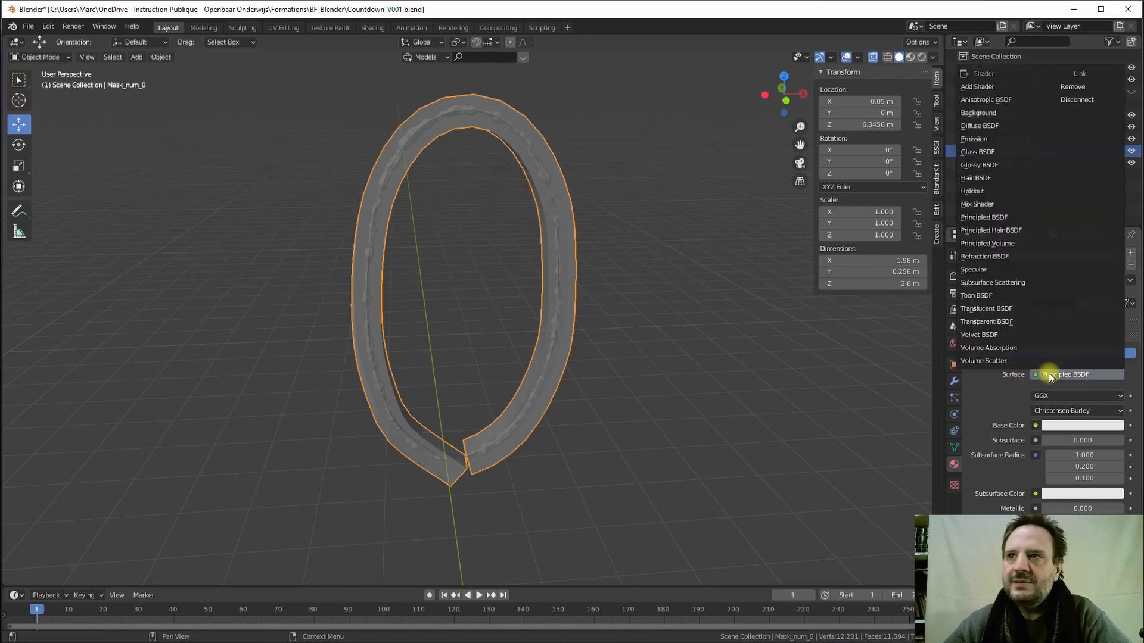
left_click(980, 323)
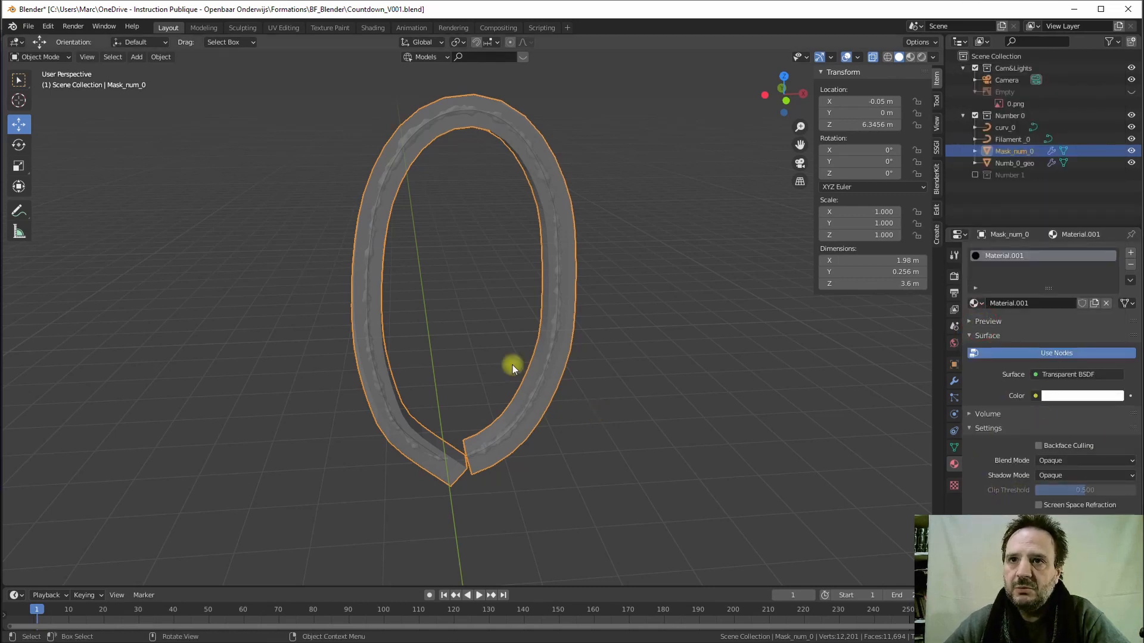
Set the transparent material's blend mode to Alpha Blend.
left_click(1052, 460)
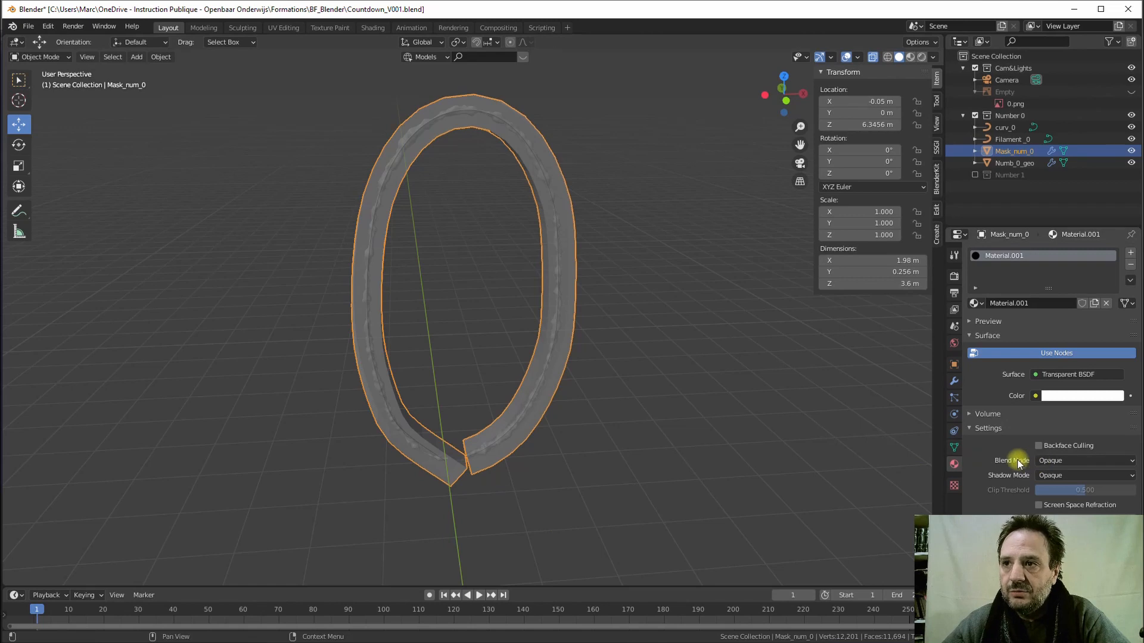
left_click(1064, 461)
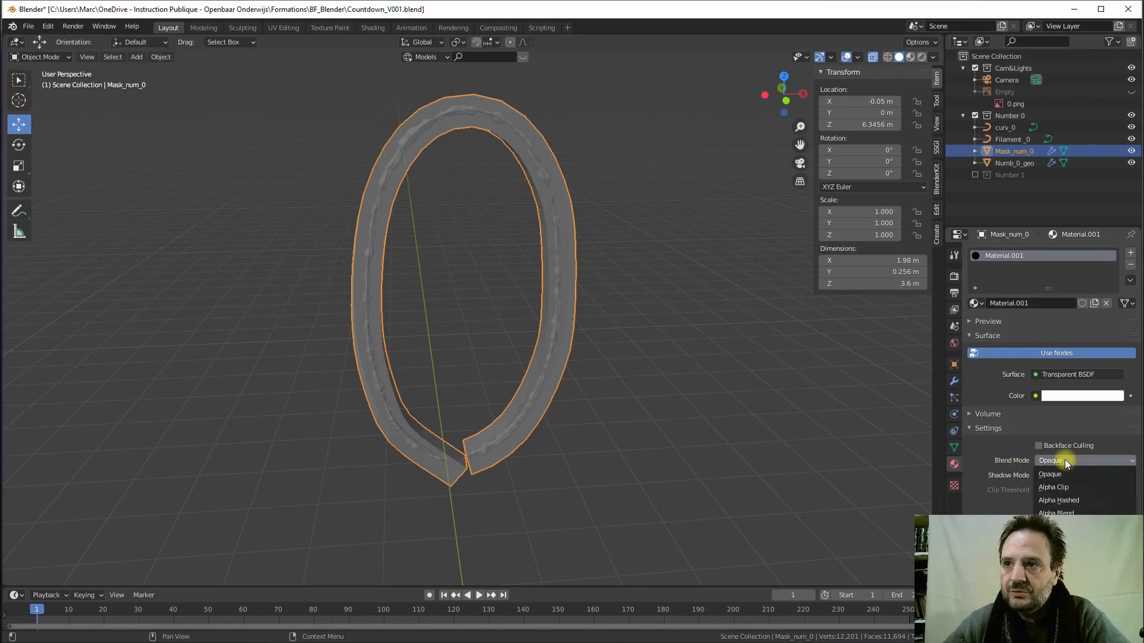
left_click(1055, 511)
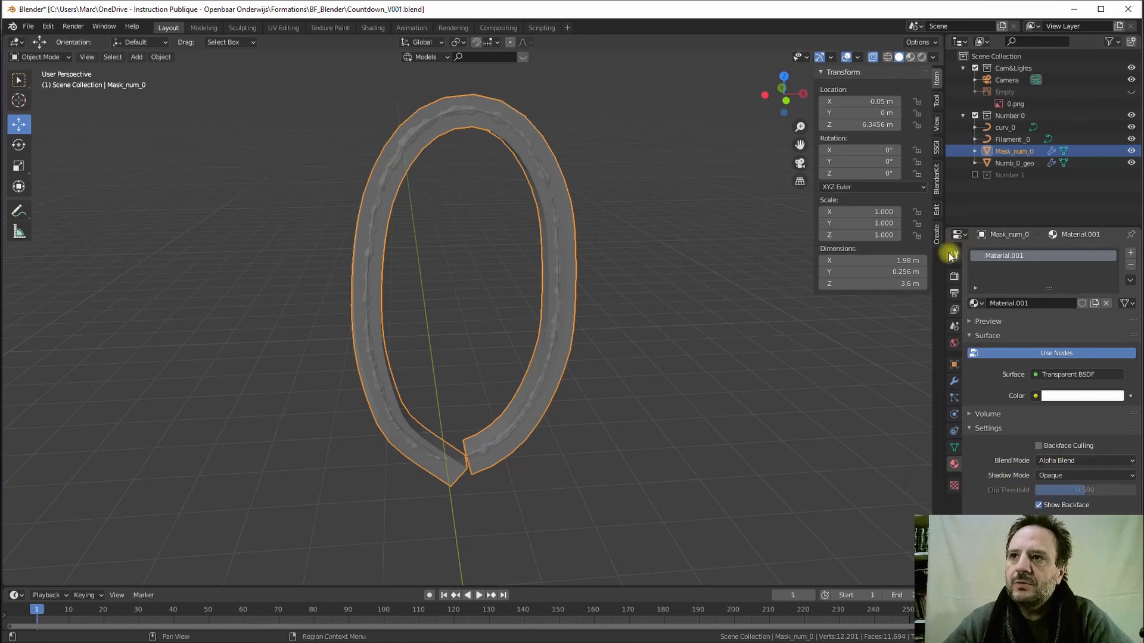
Review the available render engines and keep Eevee as the scene's engine.
left_click(954, 277)
left_click(1049, 254)
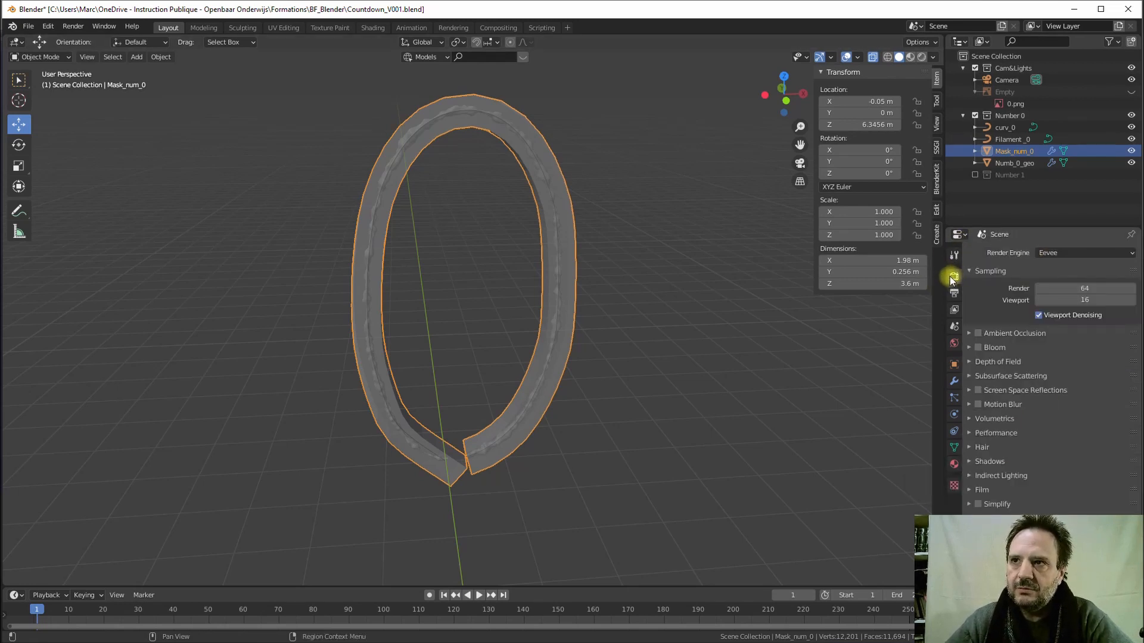
left_click(1061, 253)
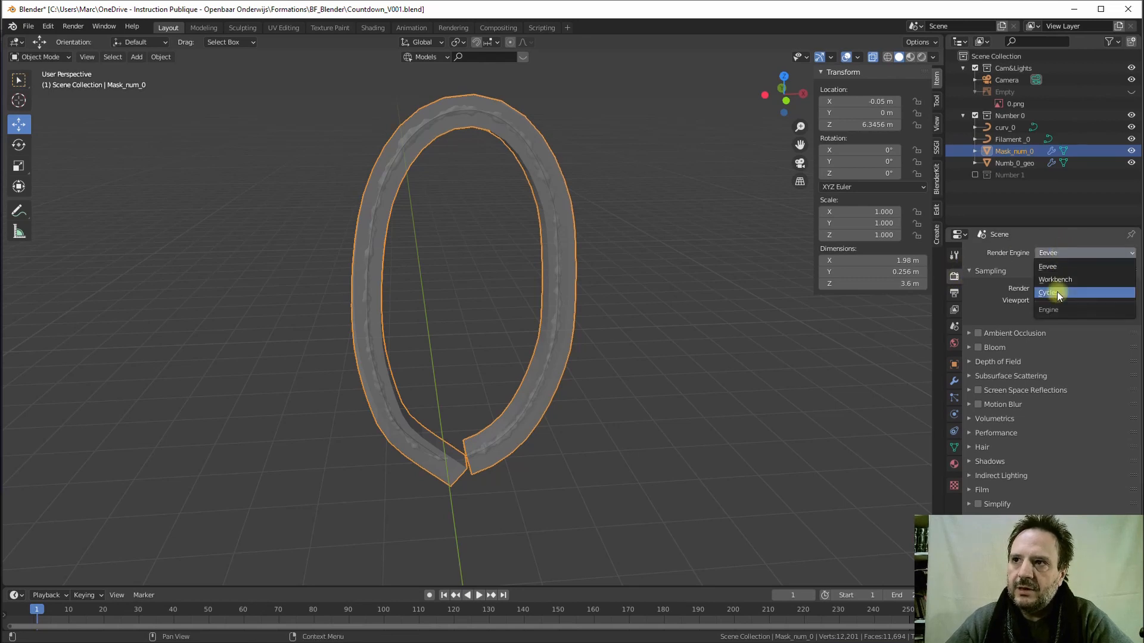
left_click(1055, 251)
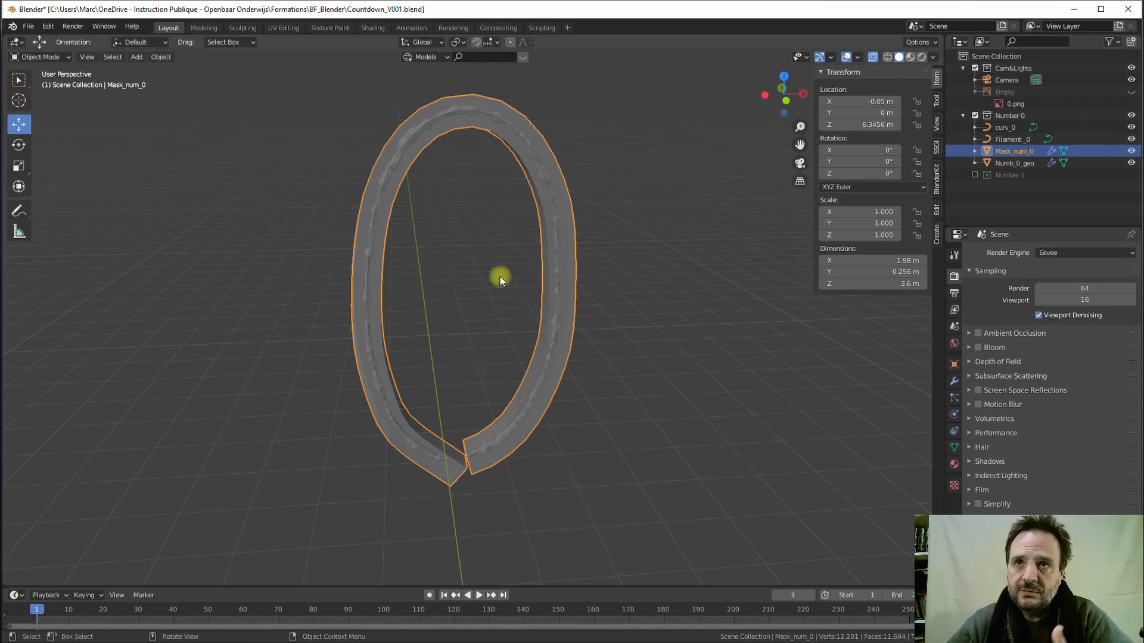
left_click(1043, 253)
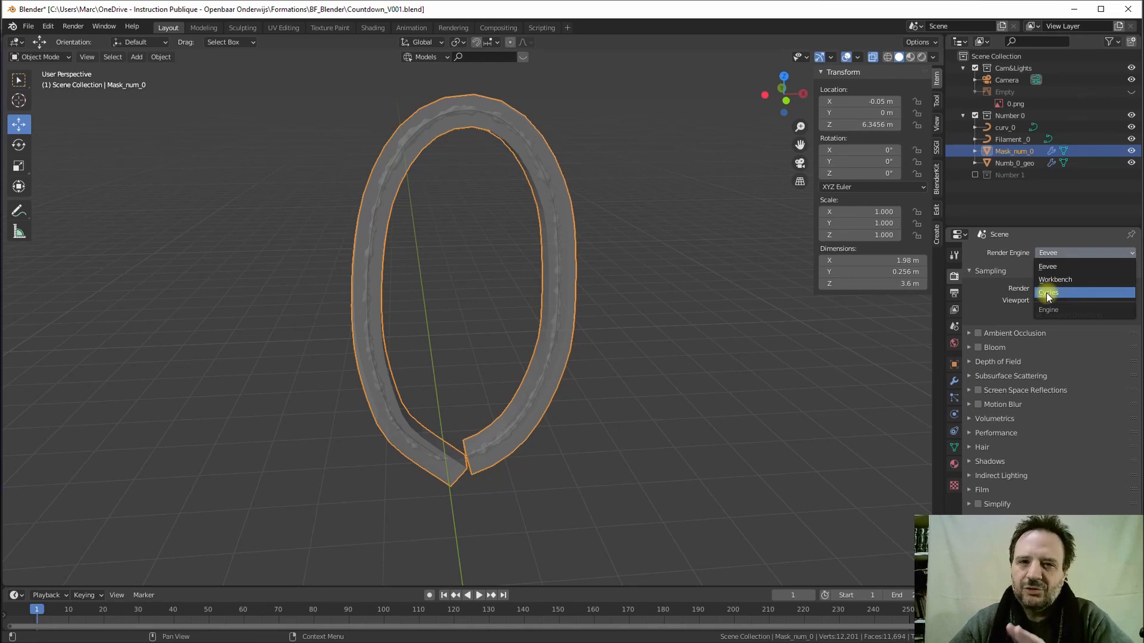
left_click(1053, 268)
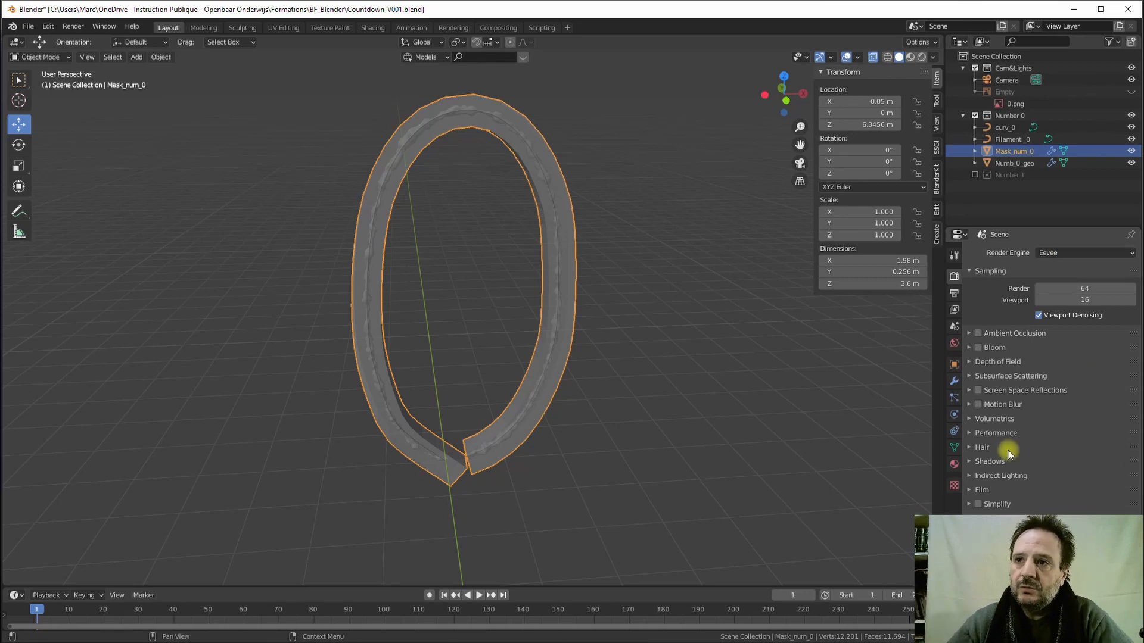
Check the material's blend mode setting and enable Screen Space Reflections for the Eevee render.
left_click(954, 464)
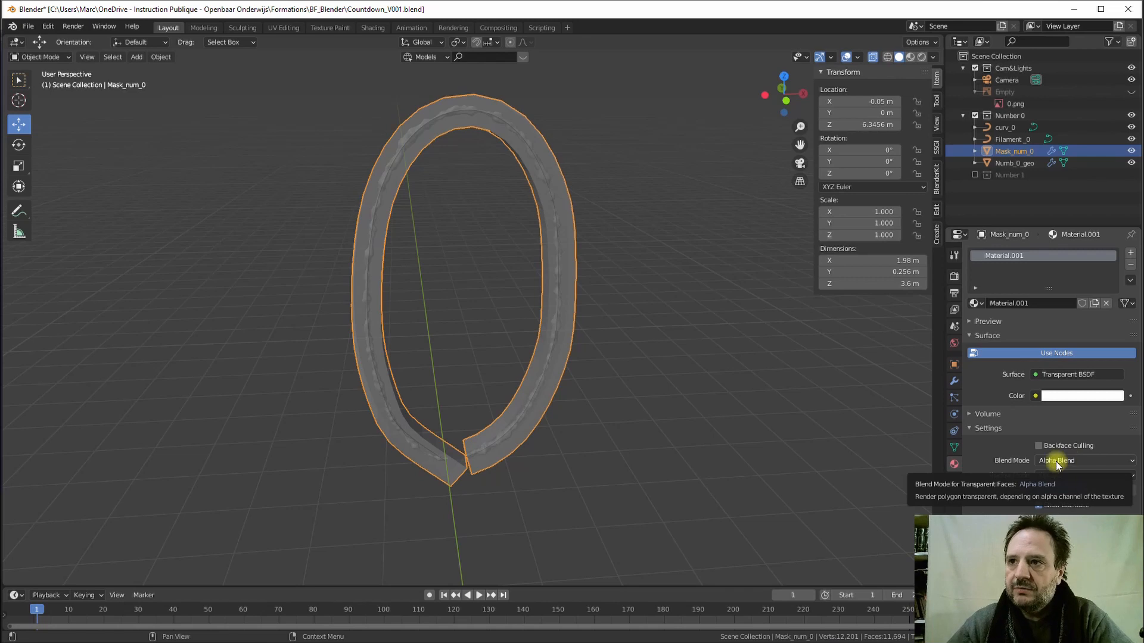
left_click(958, 280)
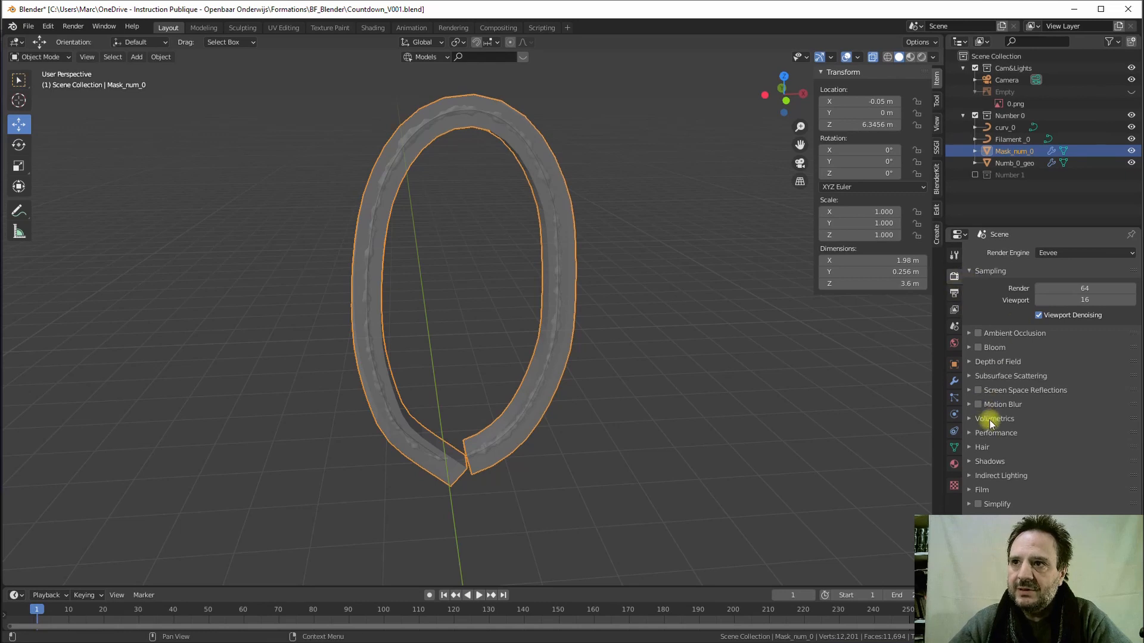
left_click(978, 390)
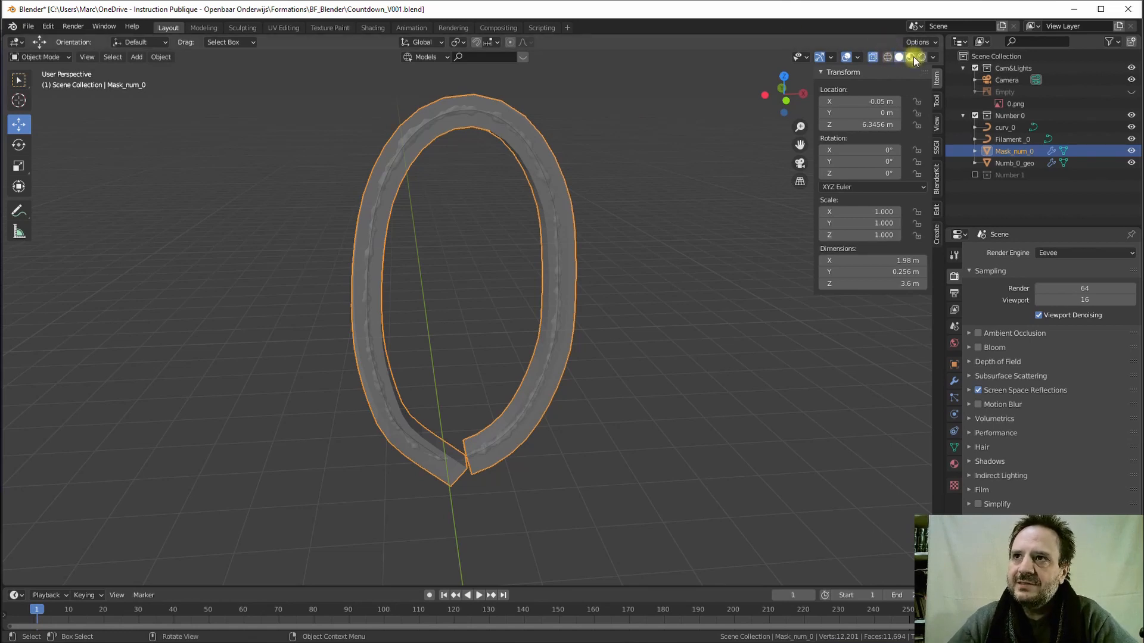
Inspect the tube and its inner filament in wireframe display, and return the viewport to solid shading.
left_click(887, 56)
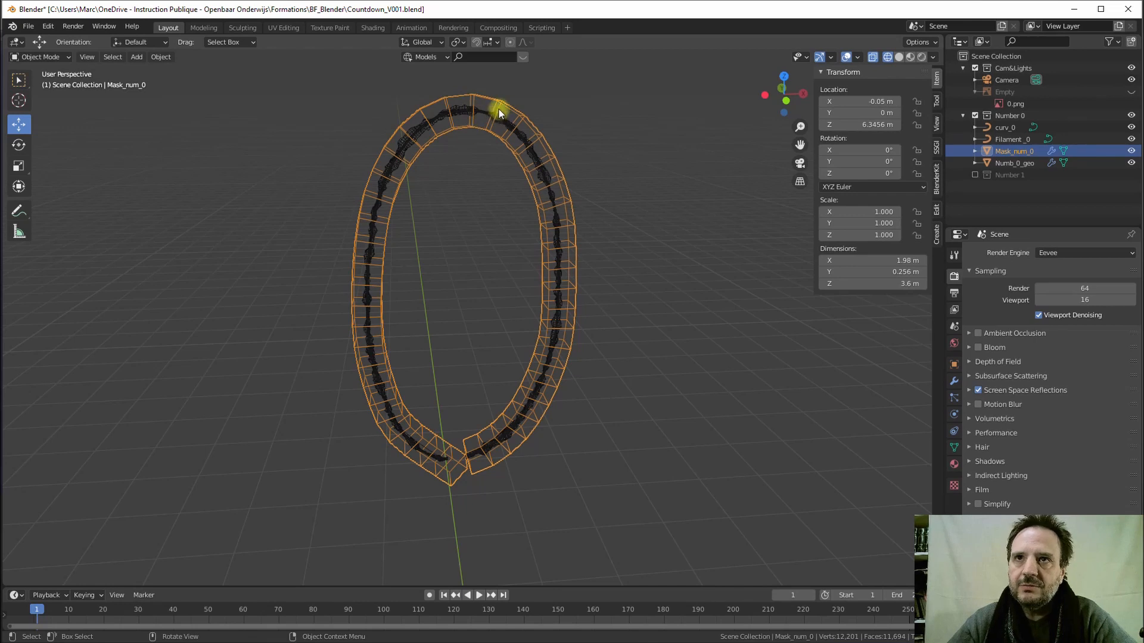
left_click(900, 57)
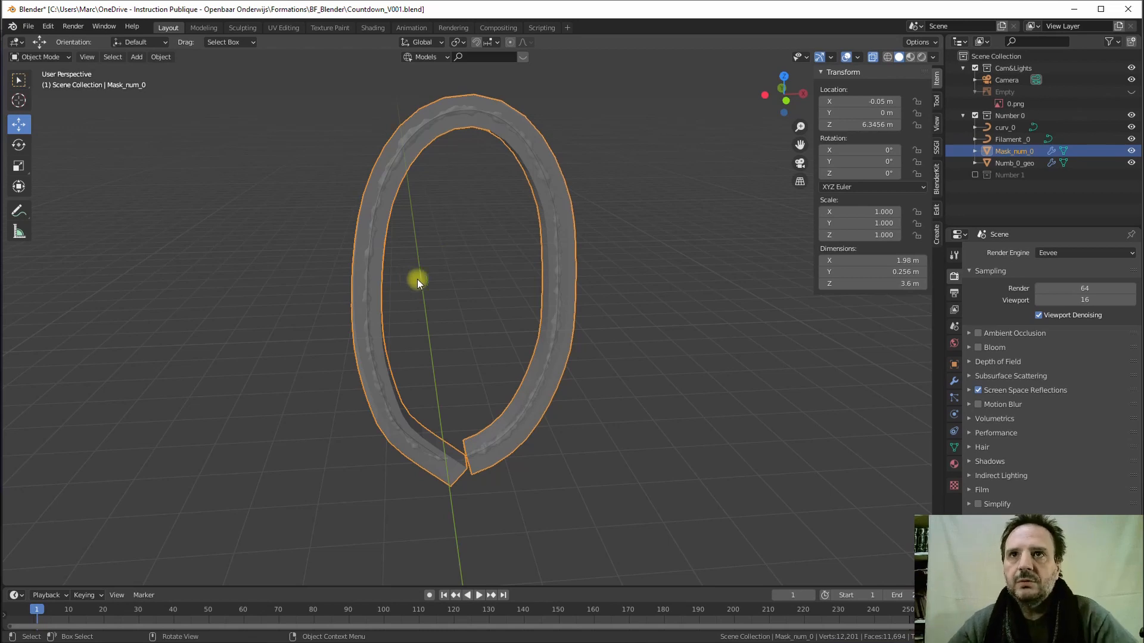
Compare the tube and filament in Material Preview and Rendered shading, keep Material Preview, and deselect the tube.
left_click(873, 56)
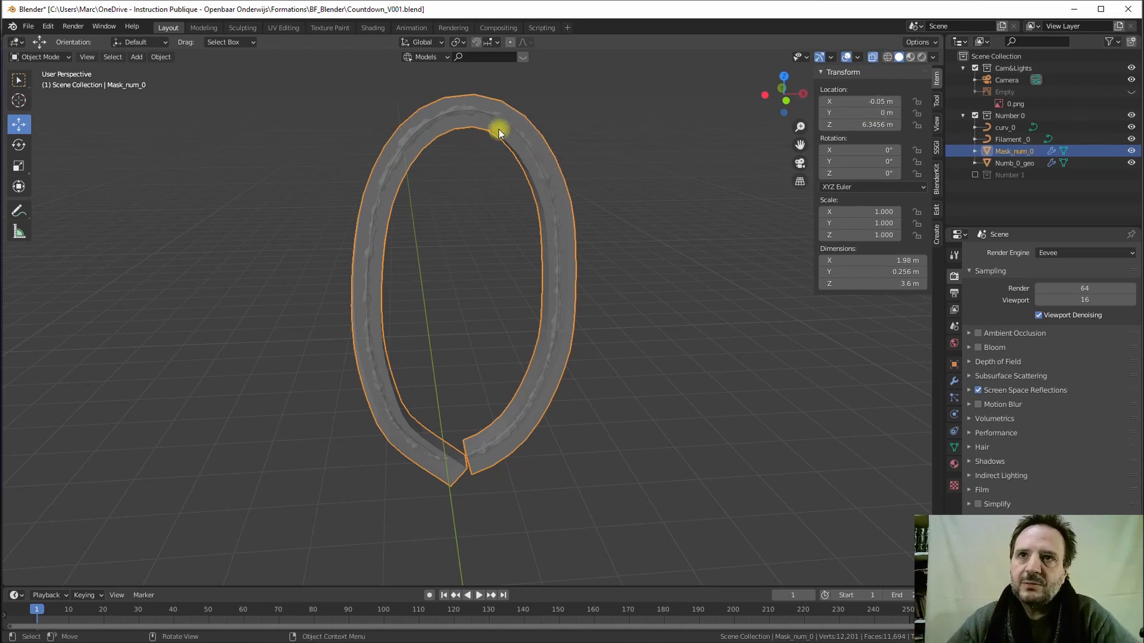
left_click(873, 57)
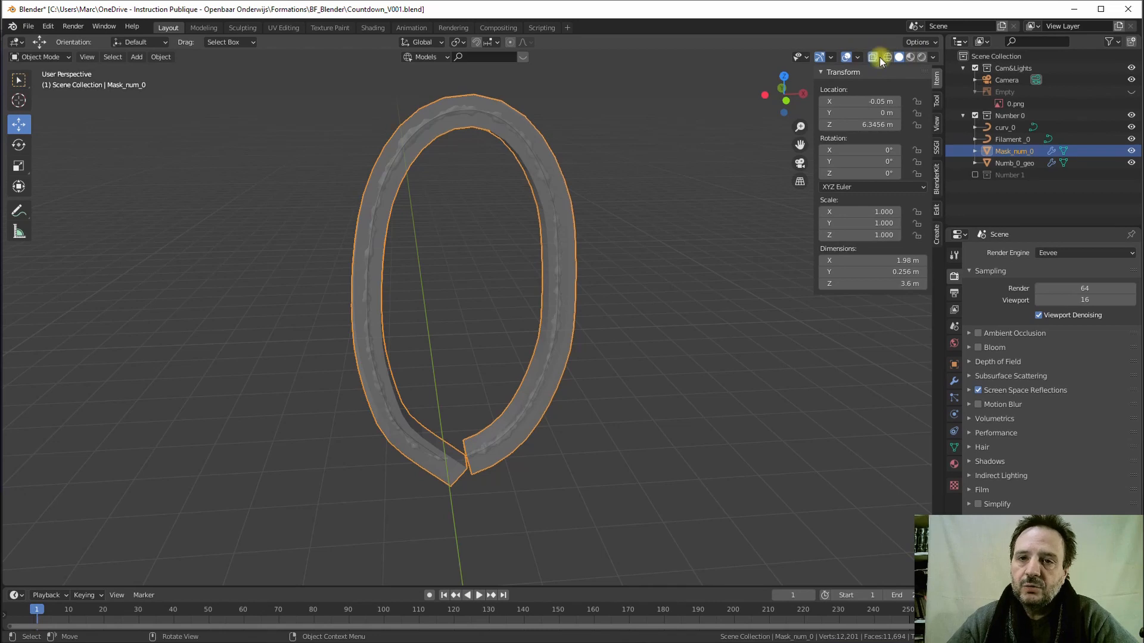
left_click(873, 57)
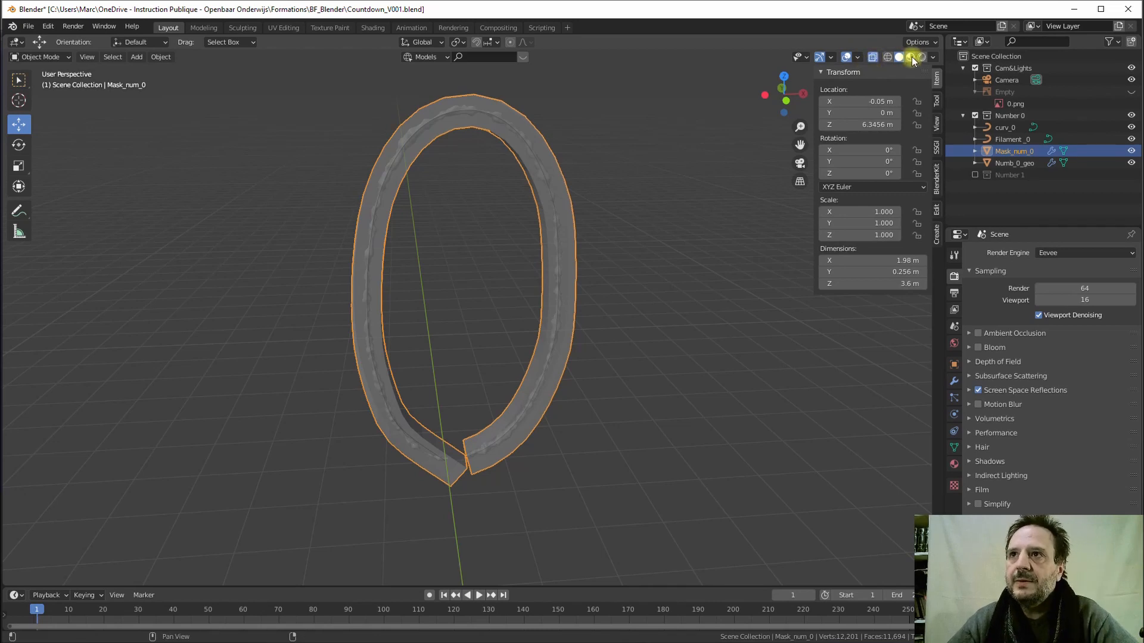
left_click(912, 56)
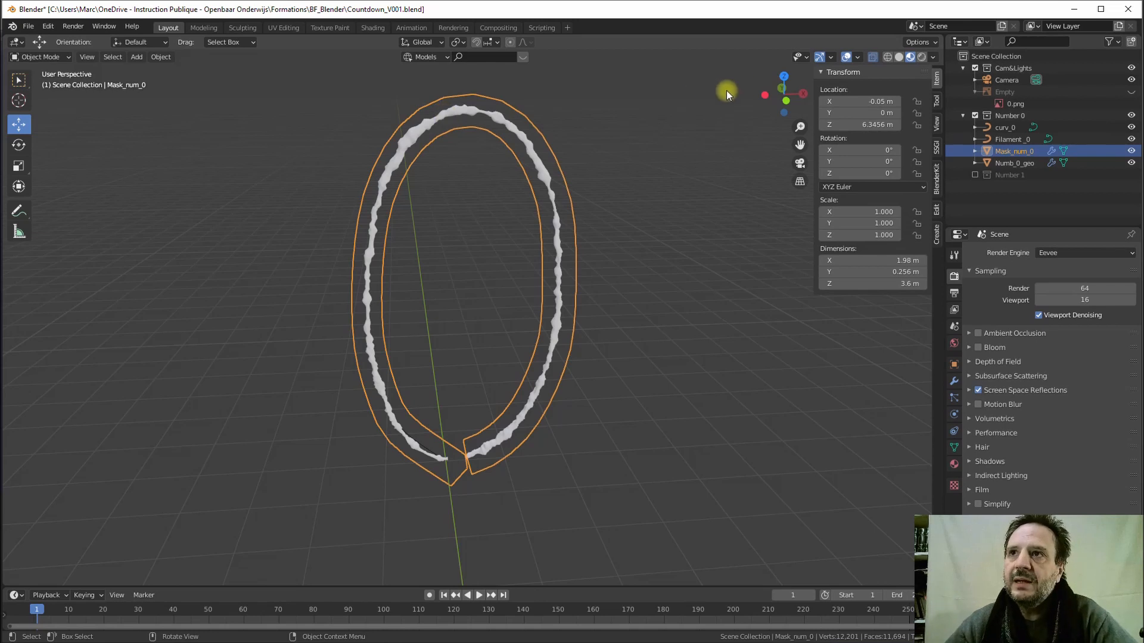
left_click(922, 57)
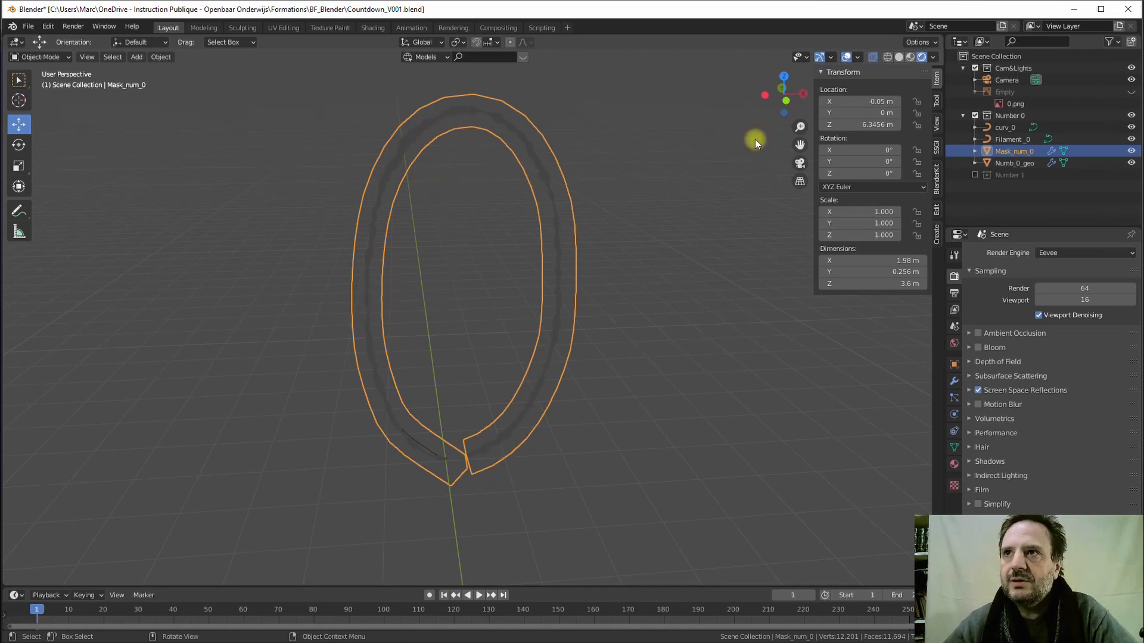
left_click(909, 57)
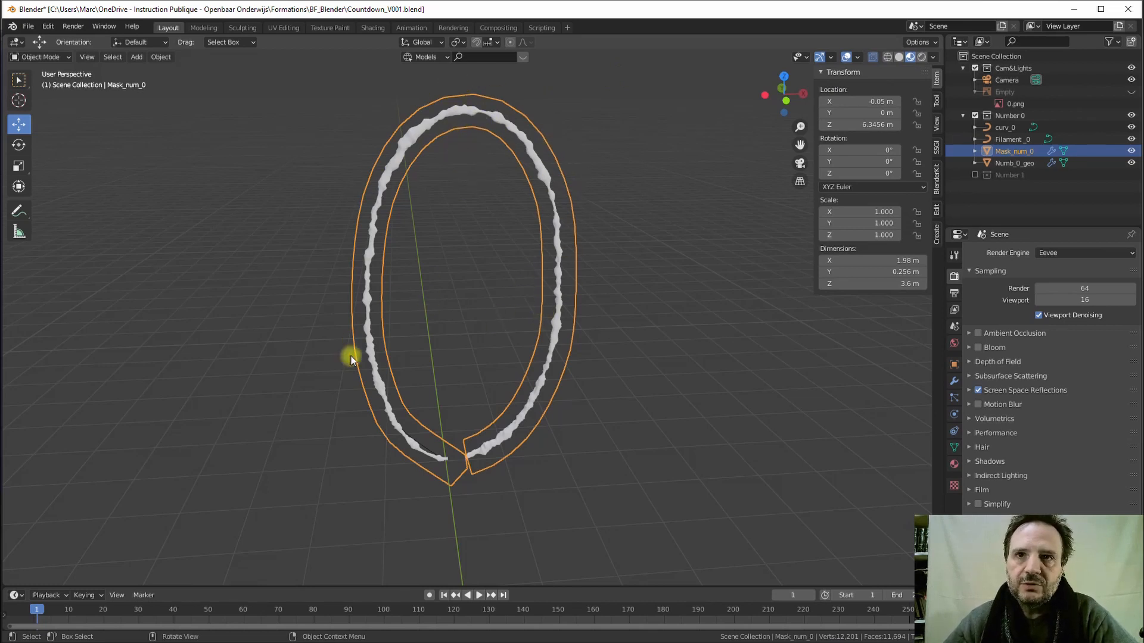
left_click(487, 322)
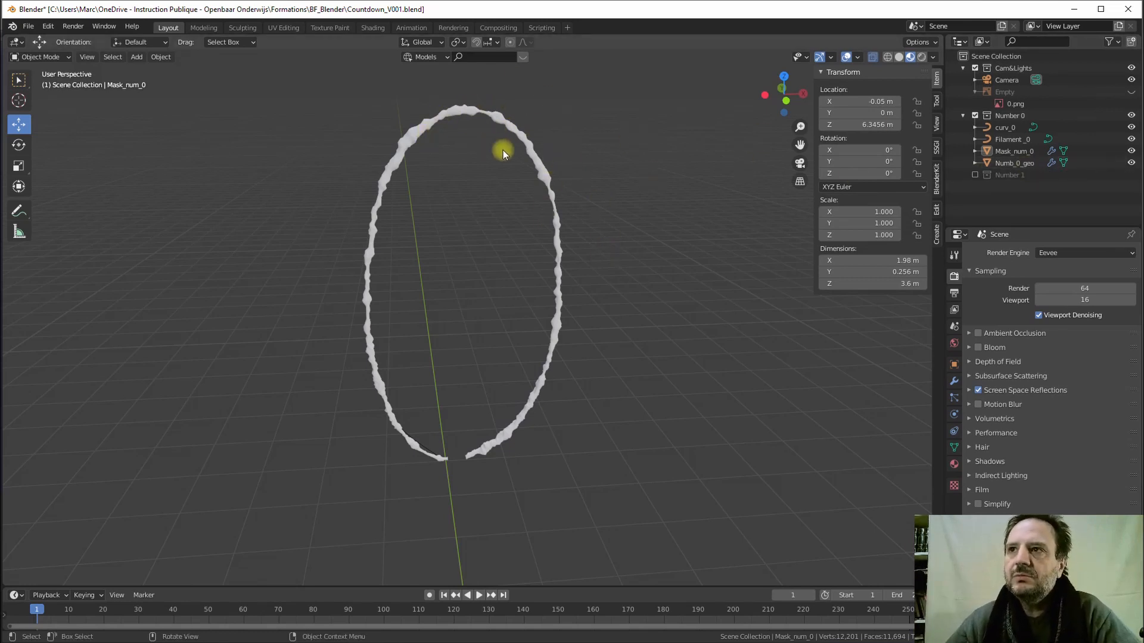
Add a Boolean modifier to Numb_0_geo in Difference mode, with Mask_num_0 as the cutting object.
left_click(1016, 163)
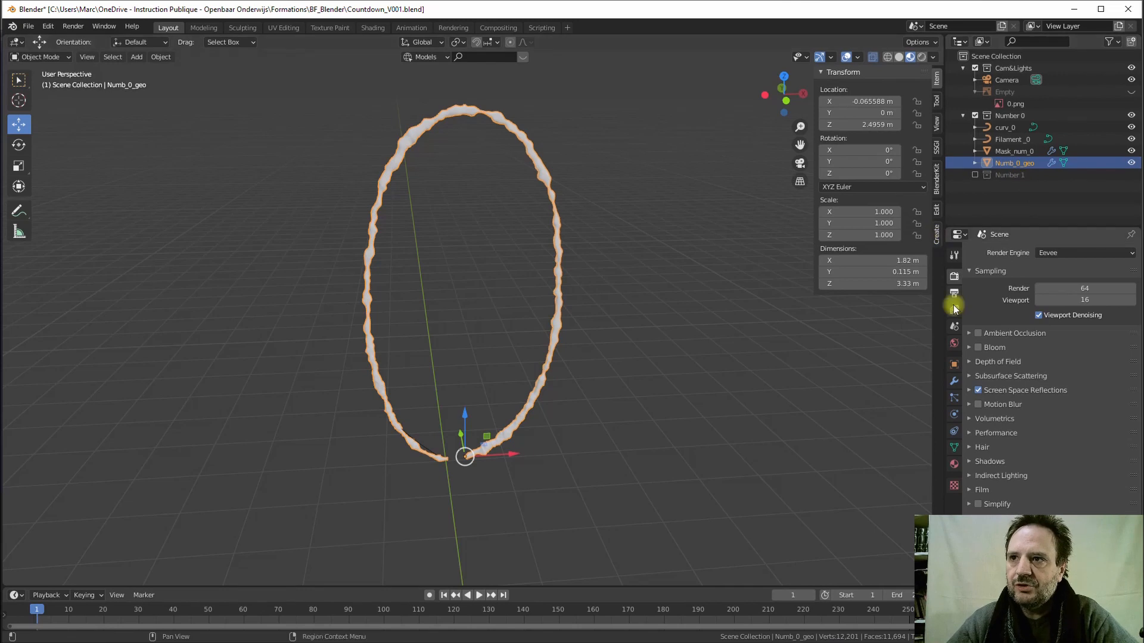
left_click(953, 384)
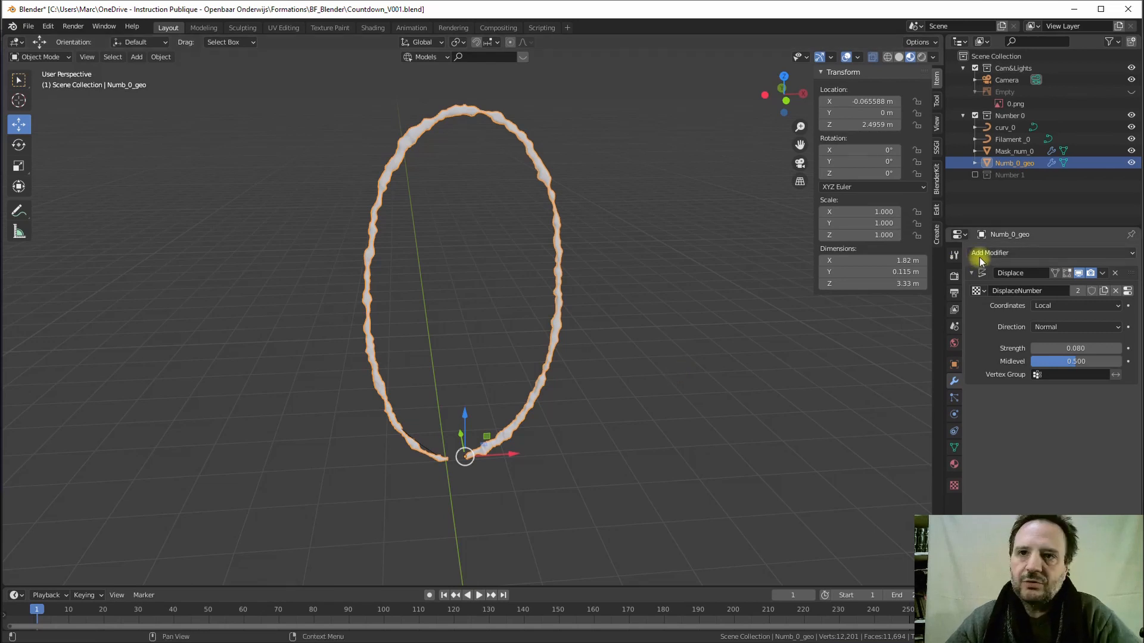
left_click(1004, 254)
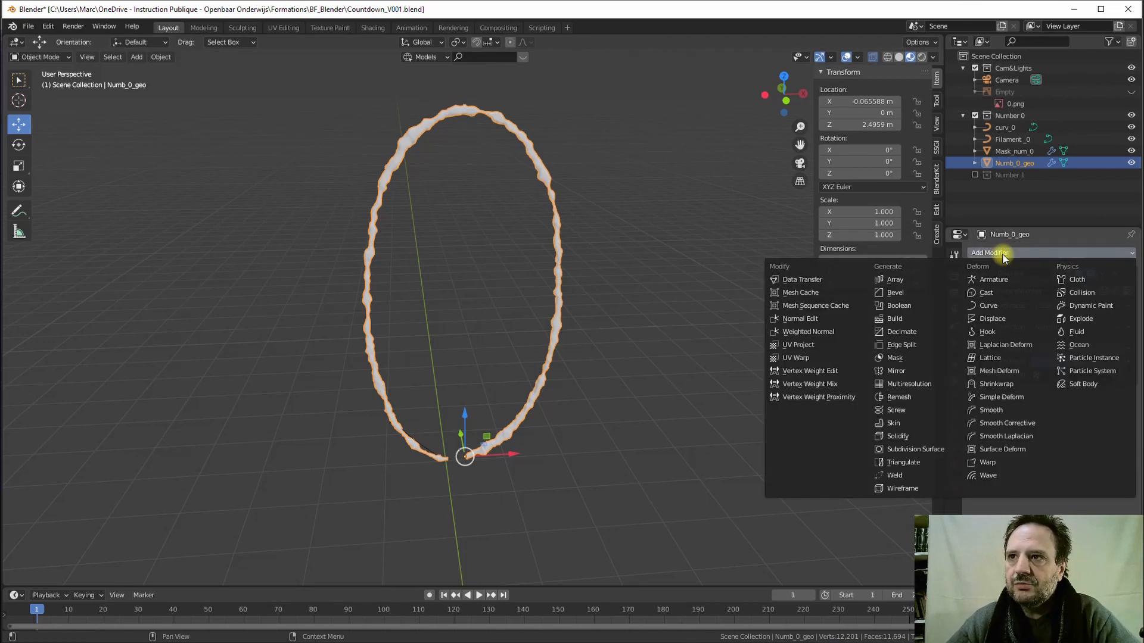
left_click(901, 306)
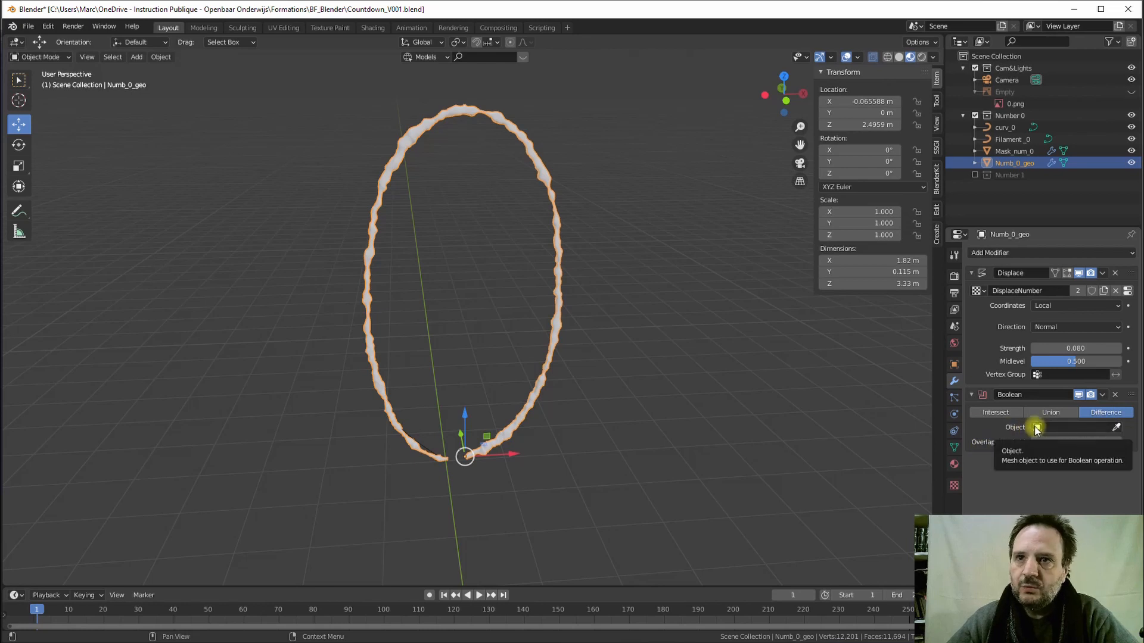
left_click(1035, 428)
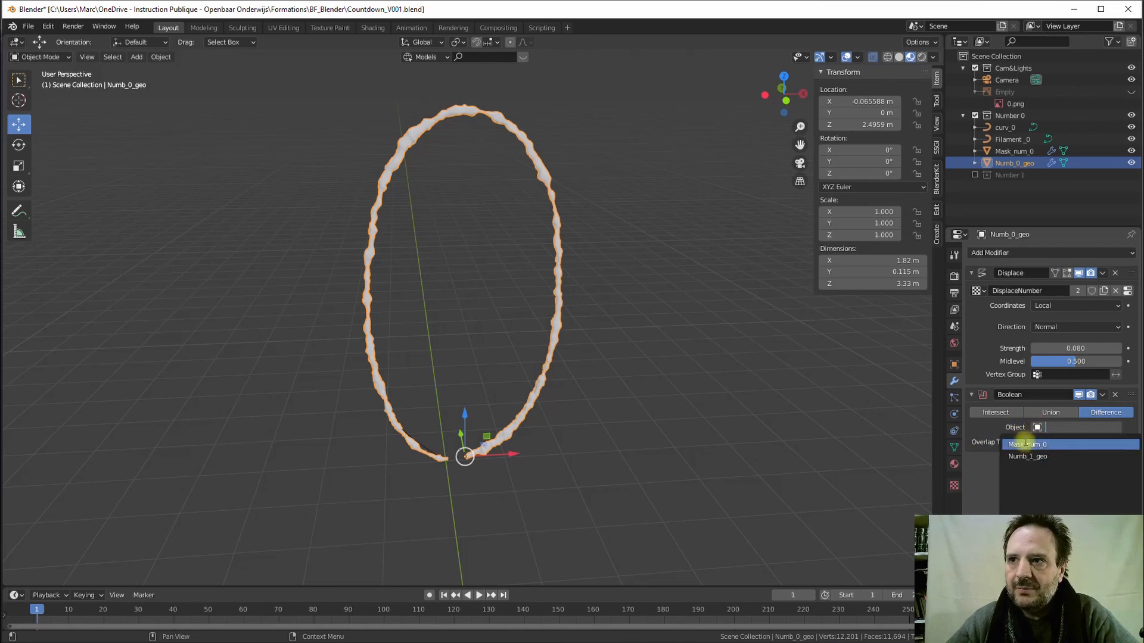
left_click(1026, 445)
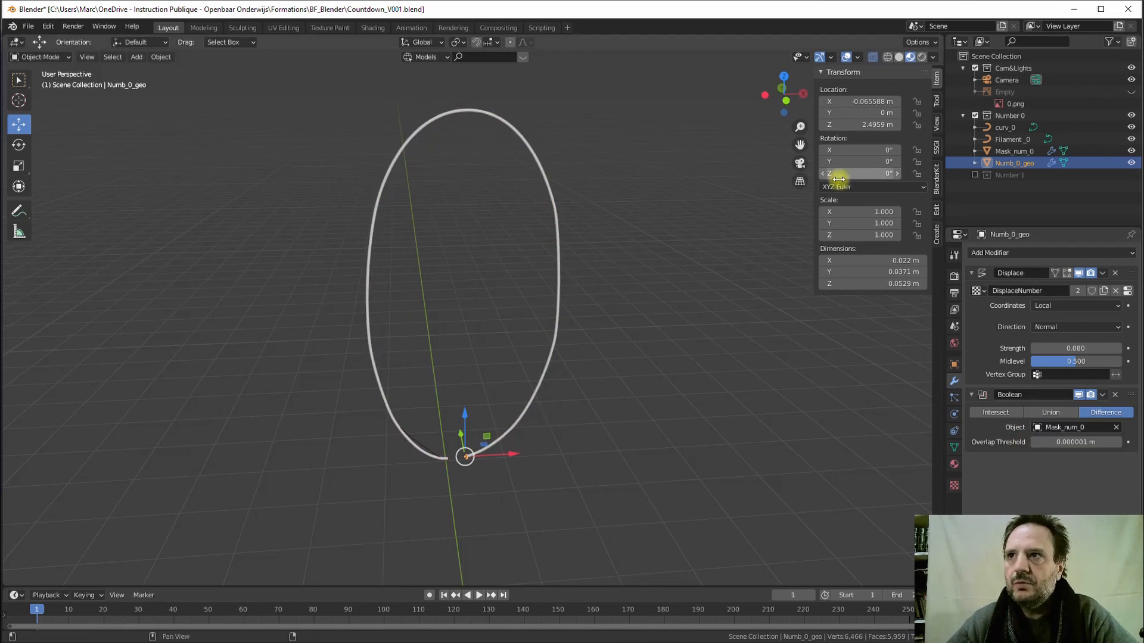
Hide the filament and curv_0 curves, and slide Mask_num_0 along the curve by changing its Z location.
left_click(1131, 139)
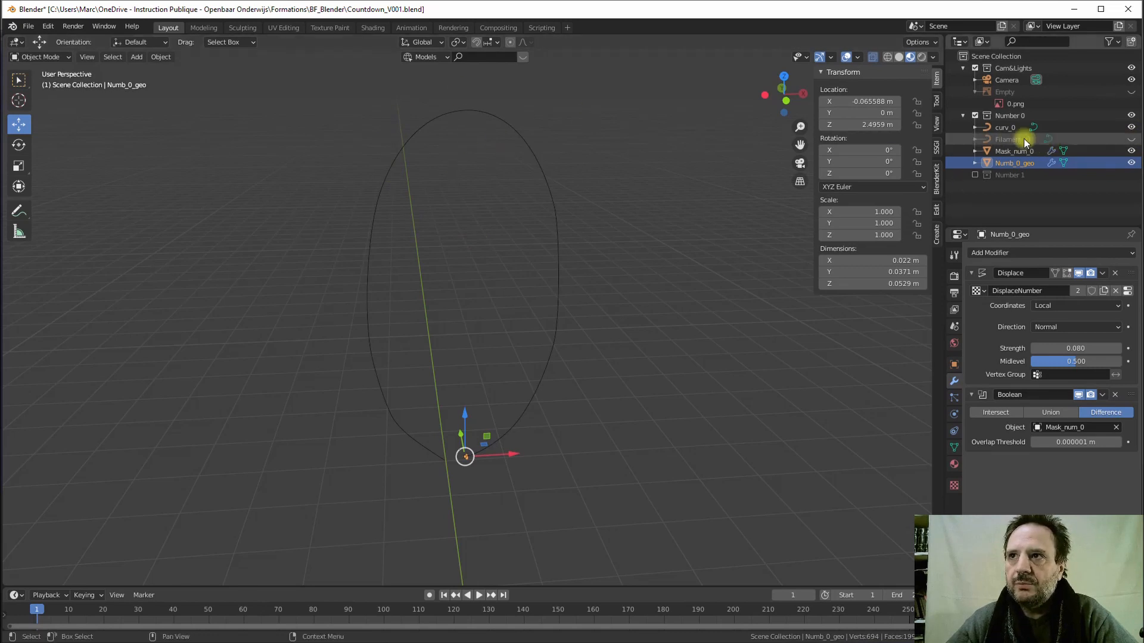
left_click(1132, 127)
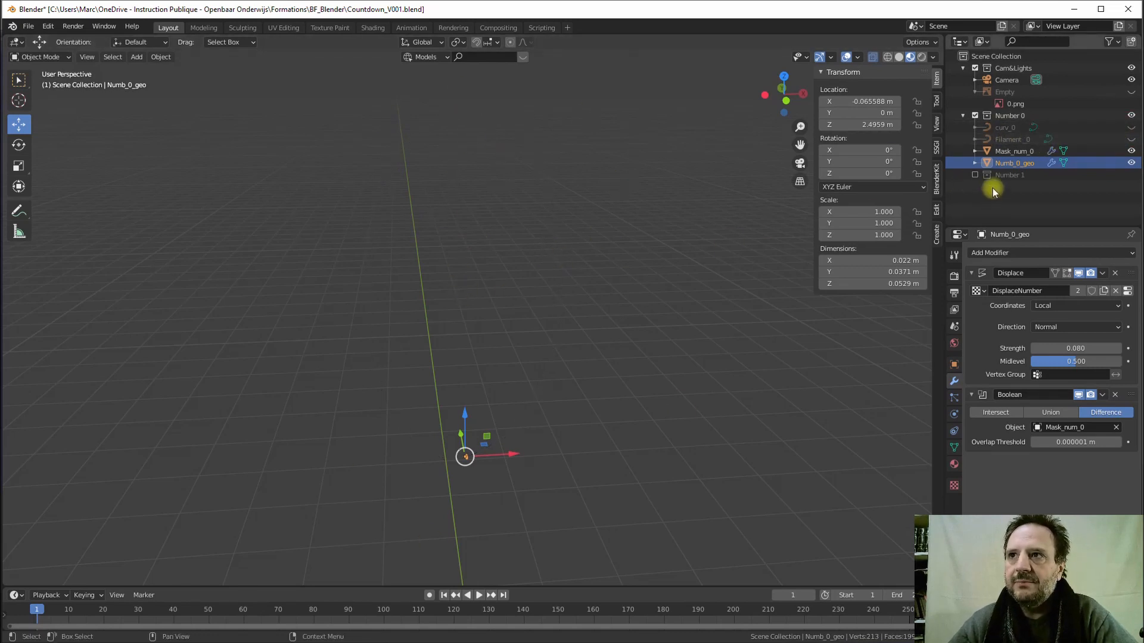
left_click(1033, 152)
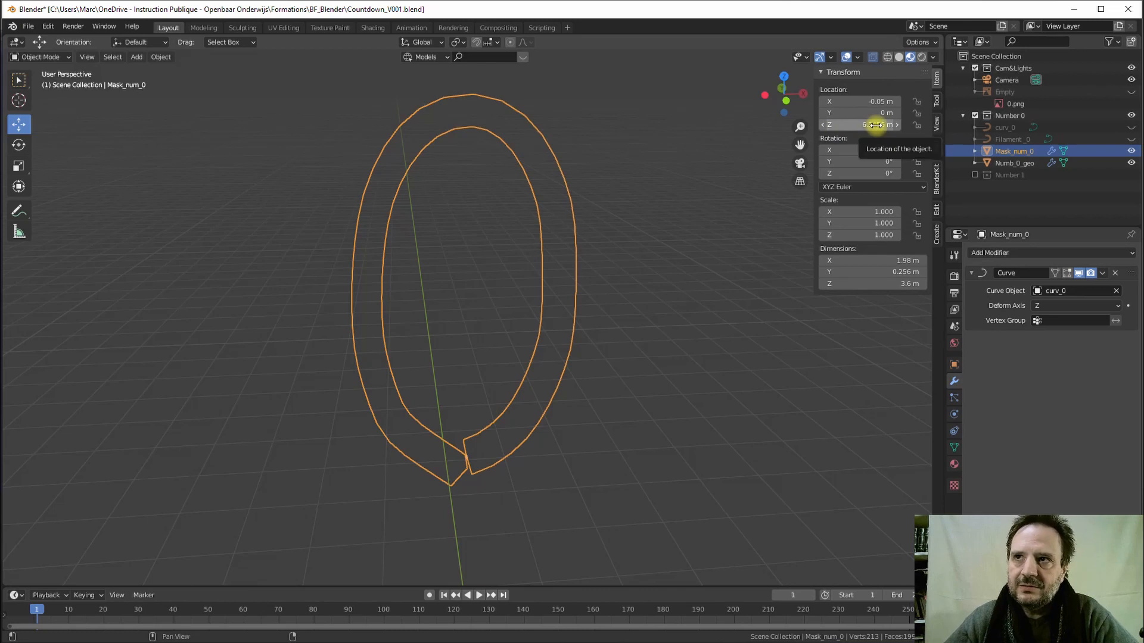
left_click_drag(876, 124, 52, 305)
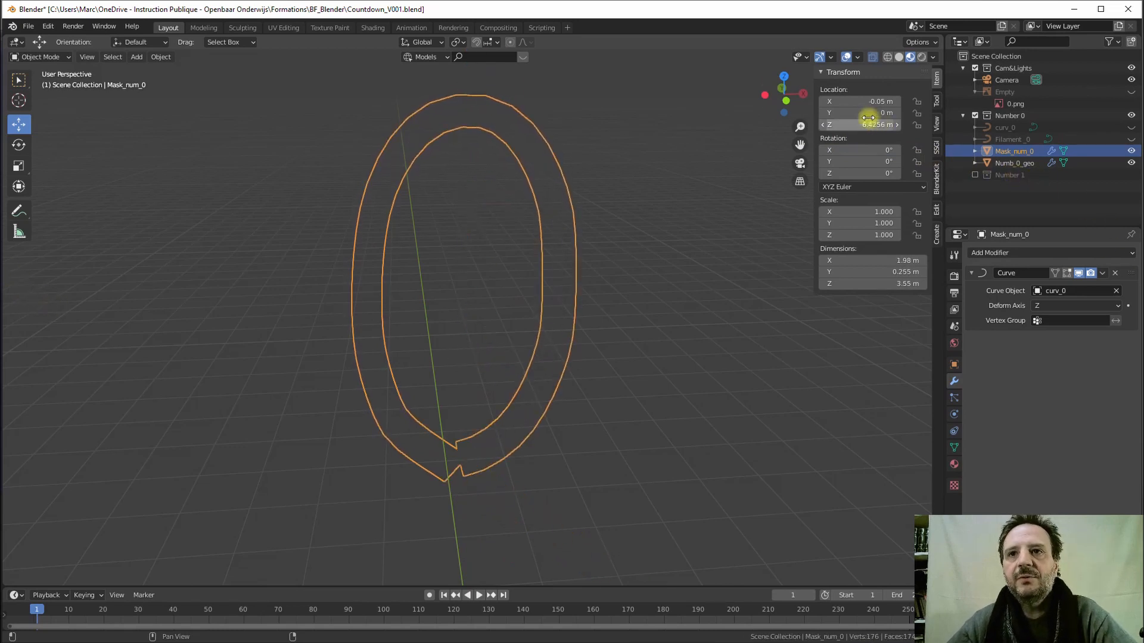